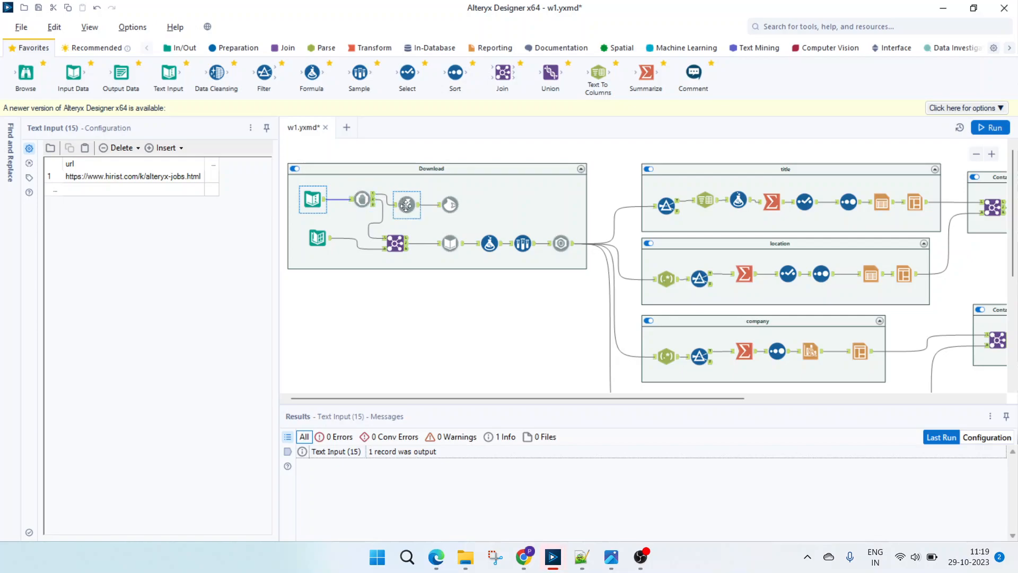
# - Review the configurations of the Block Until Done and Download tools in the Download container
pyautogui.click(361, 202)
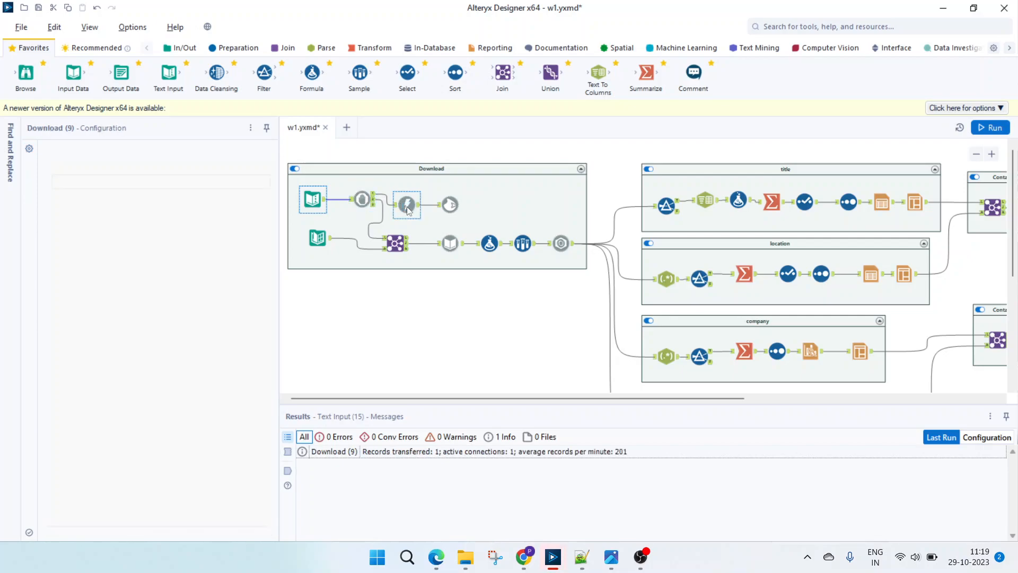
pyautogui.click(360, 204)
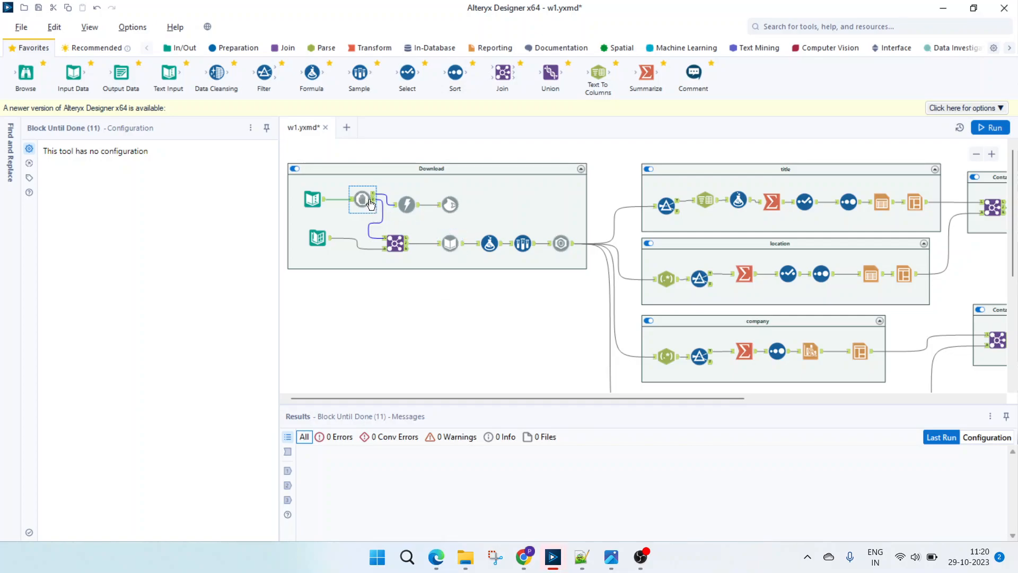
pyautogui.click(406, 205)
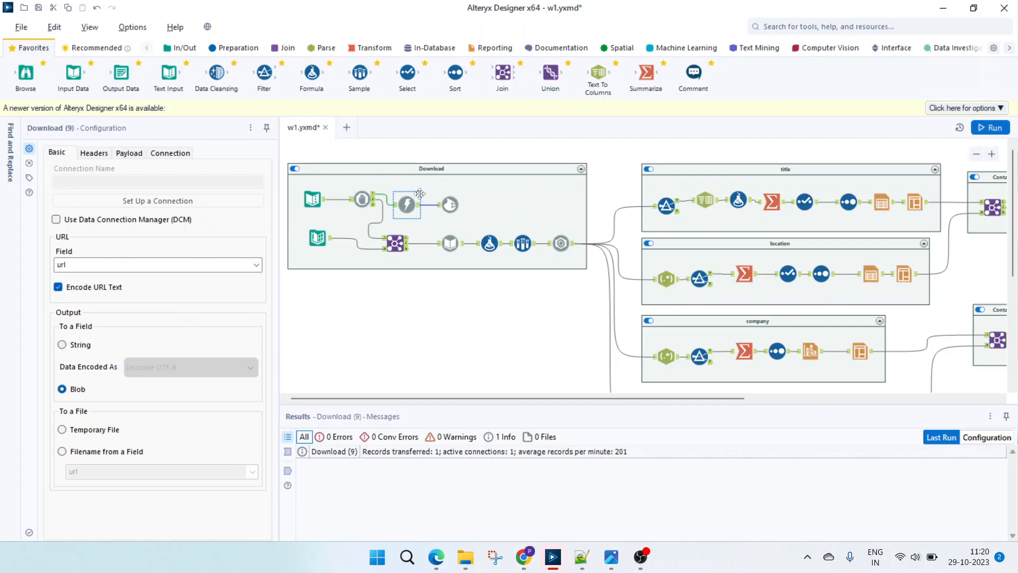
# - Examine the Blob Output tool's file name, file name modification options, naming field and blob field
pyautogui.click(449, 210)
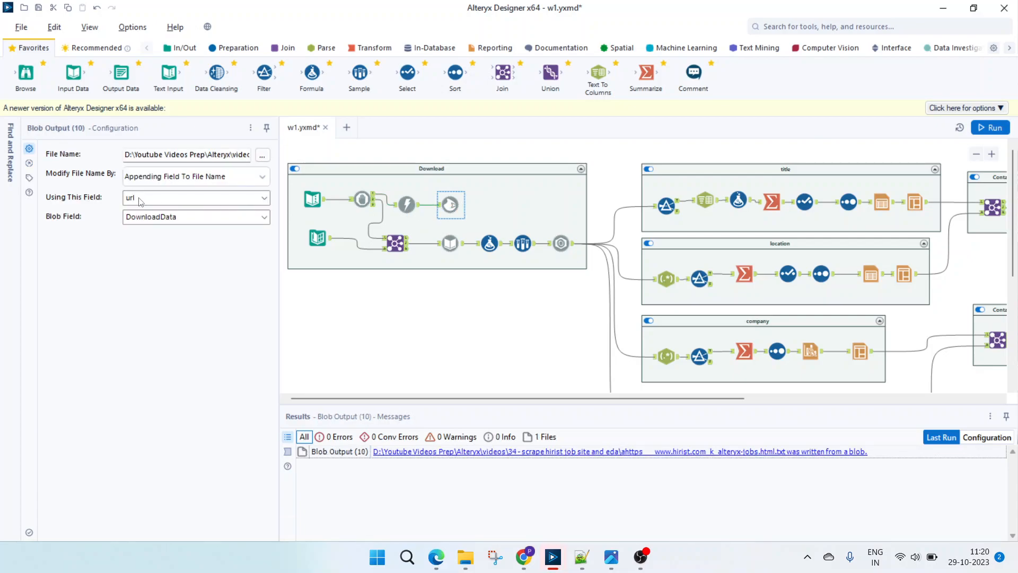
pyautogui.click(174, 153)
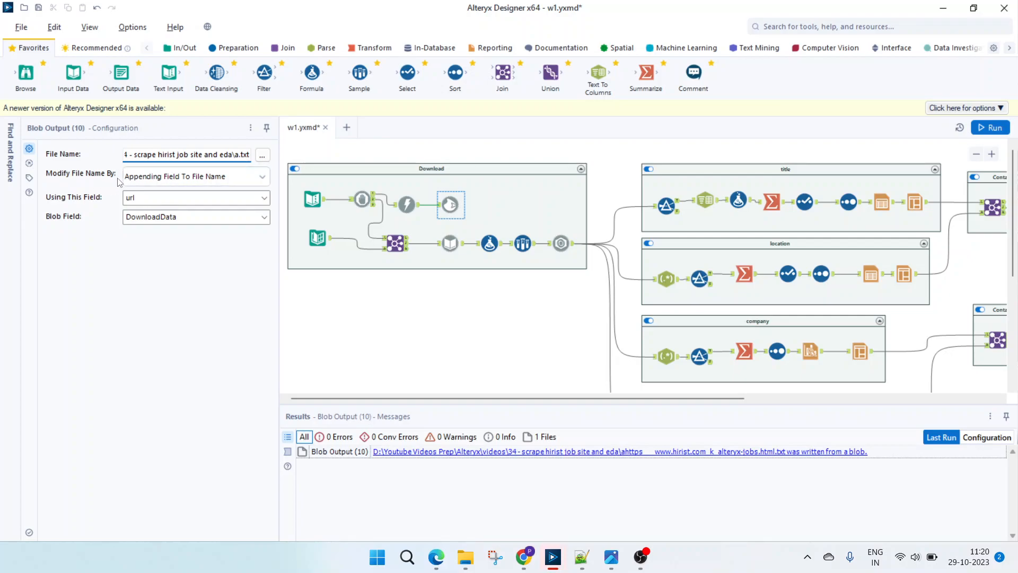
pyautogui.click(261, 176)
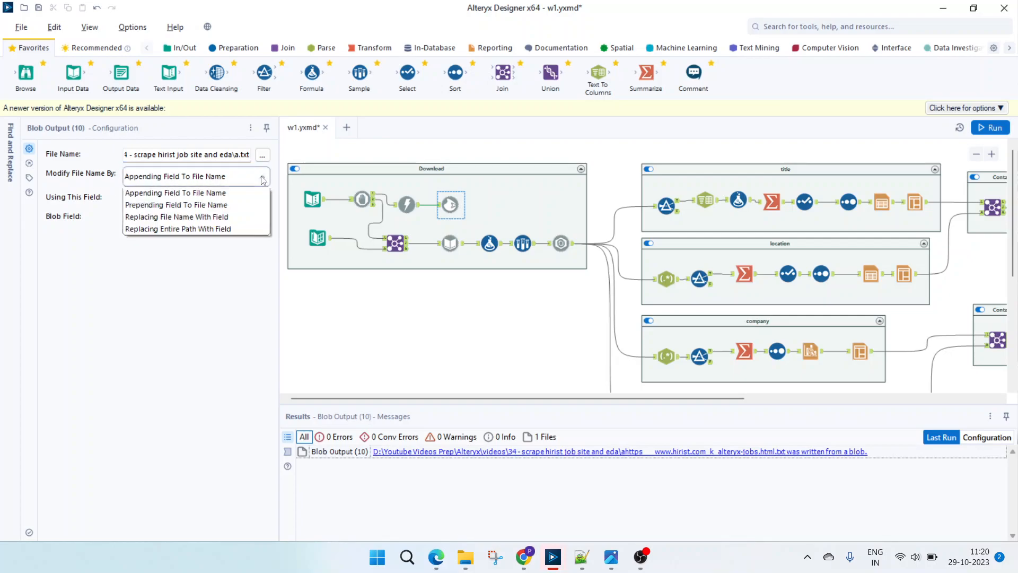
pyautogui.click(261, 176)
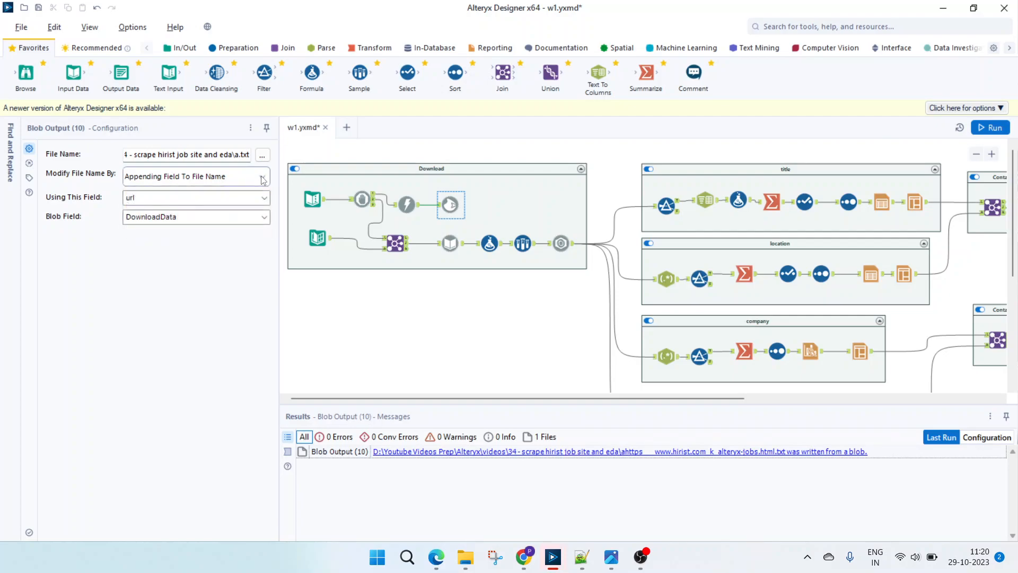
pyautogui.click(263, 199)
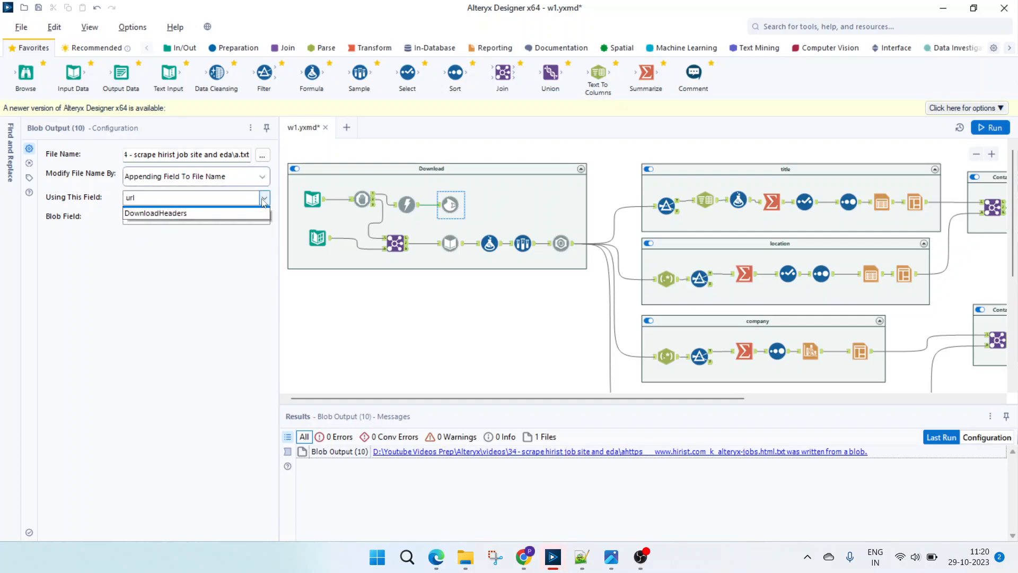
pyautogui.click(264, 202)
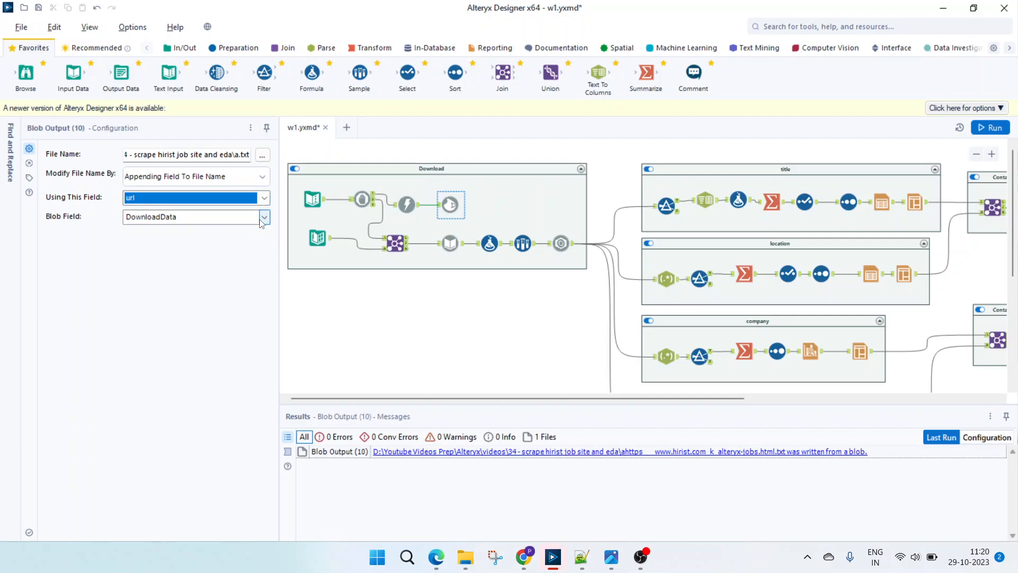
pyautogui.click(263, 221)
pyautogui.click(263, 221)
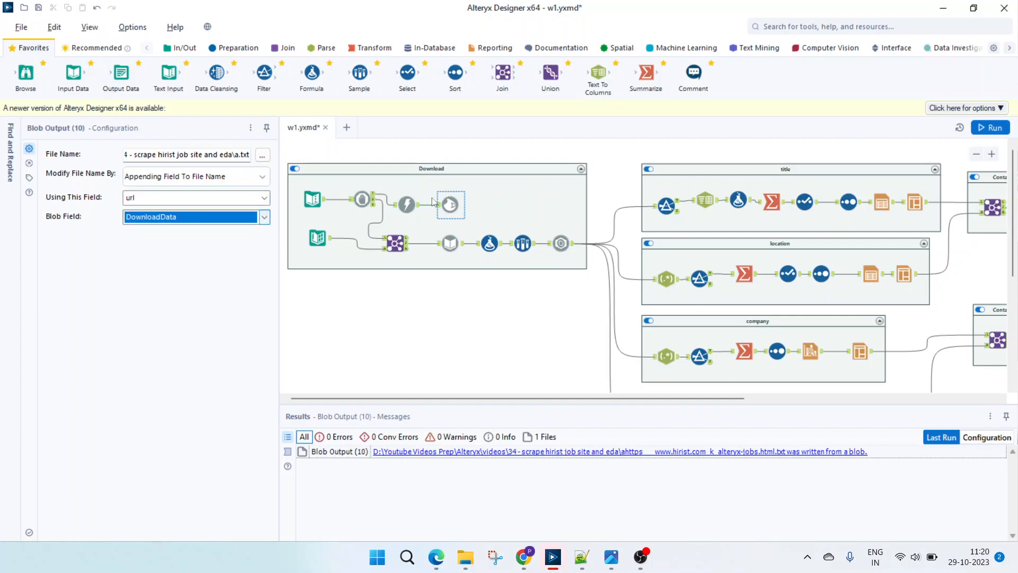
# - Recheck the Download tool, then switch to File Explorer and locate the downloaded hirist text file in the project folder
pyautogui.click(407, 204)
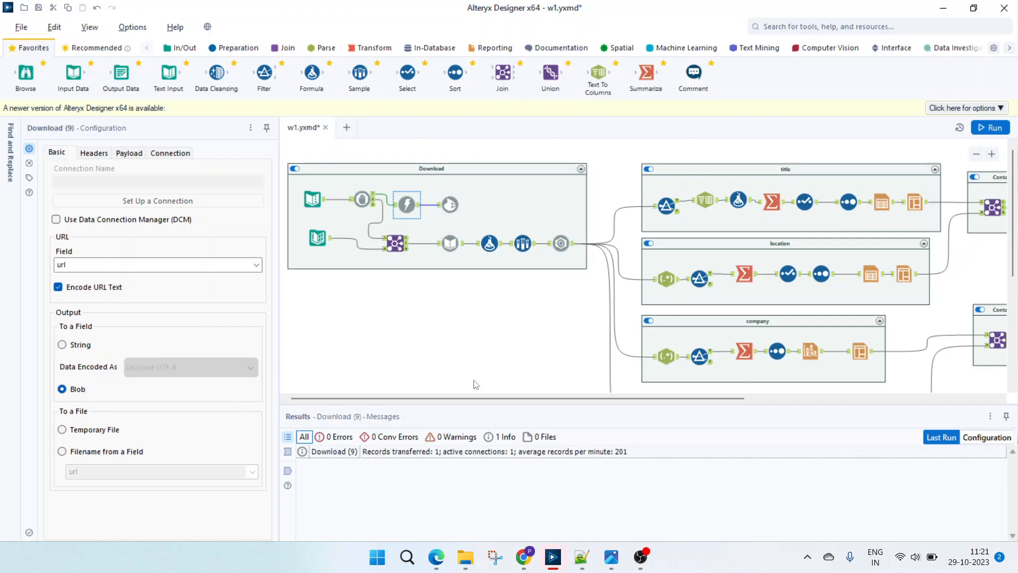
pyautogui.moveTo(464, 562)
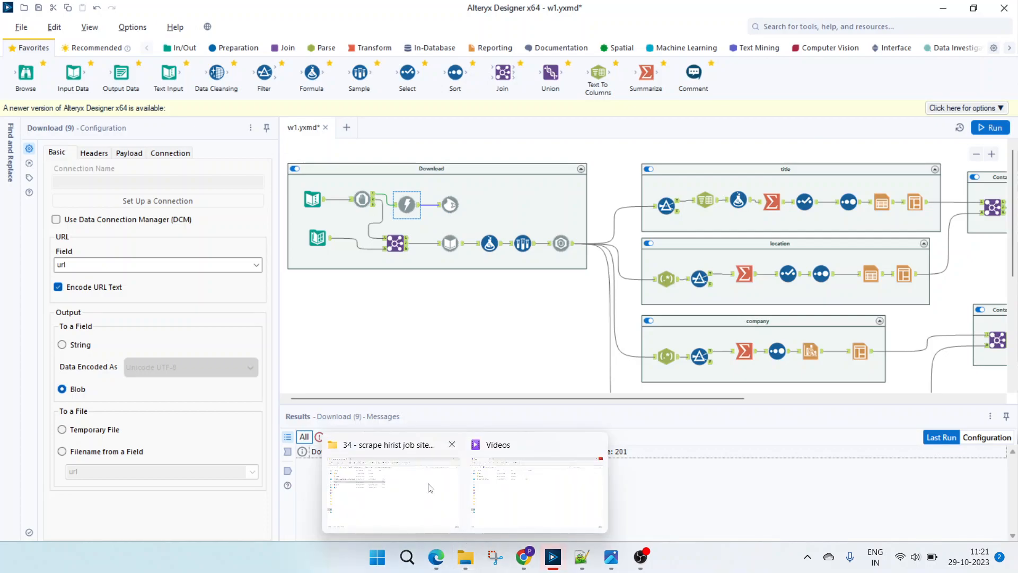
pyautogui.click(392, 488)
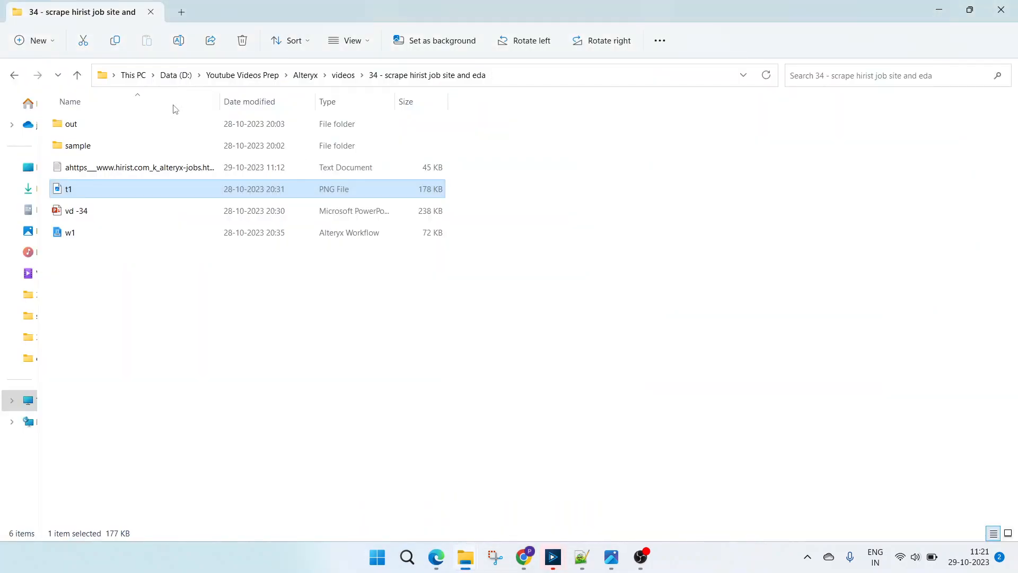
pyautogui.click(79, 168)
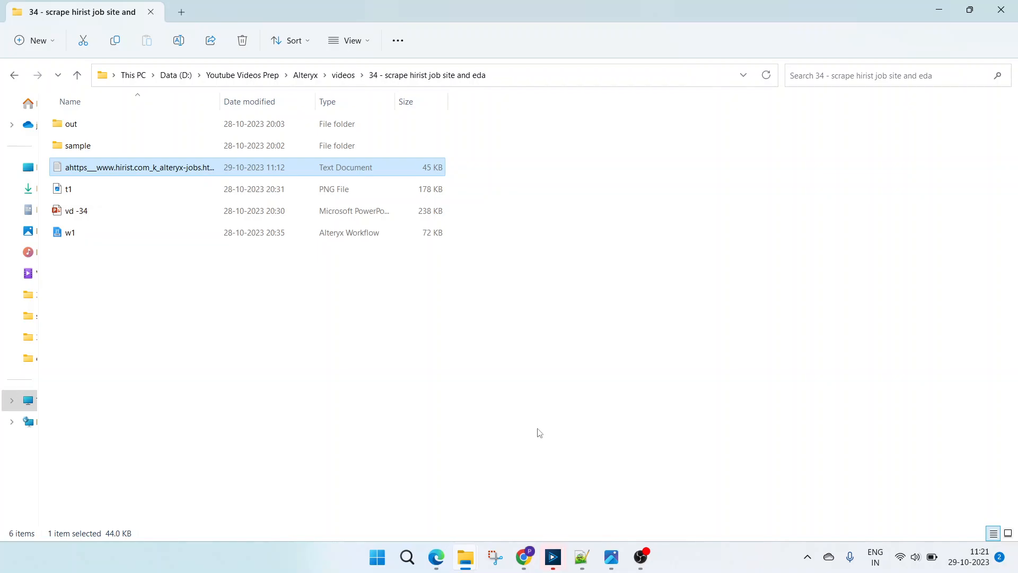
# - Switch back to Alteryx Designer and inspect the Directory tool's folder path and file specification
pyautogui.moveTo(554, 560)
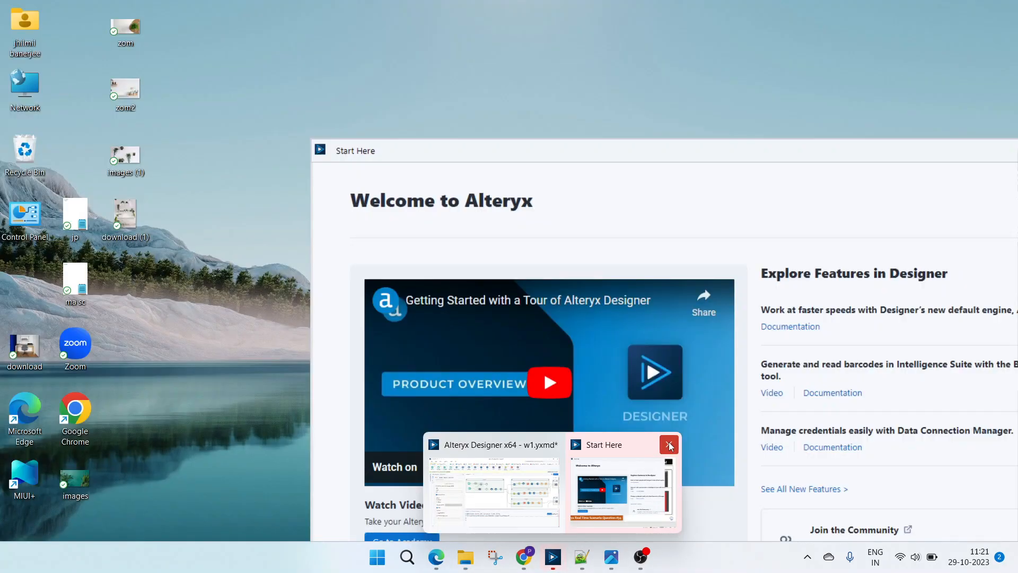
pyautogui.click(669, 444)
pyautogui.click(575, 485)
pyautogui.click(316, 238)
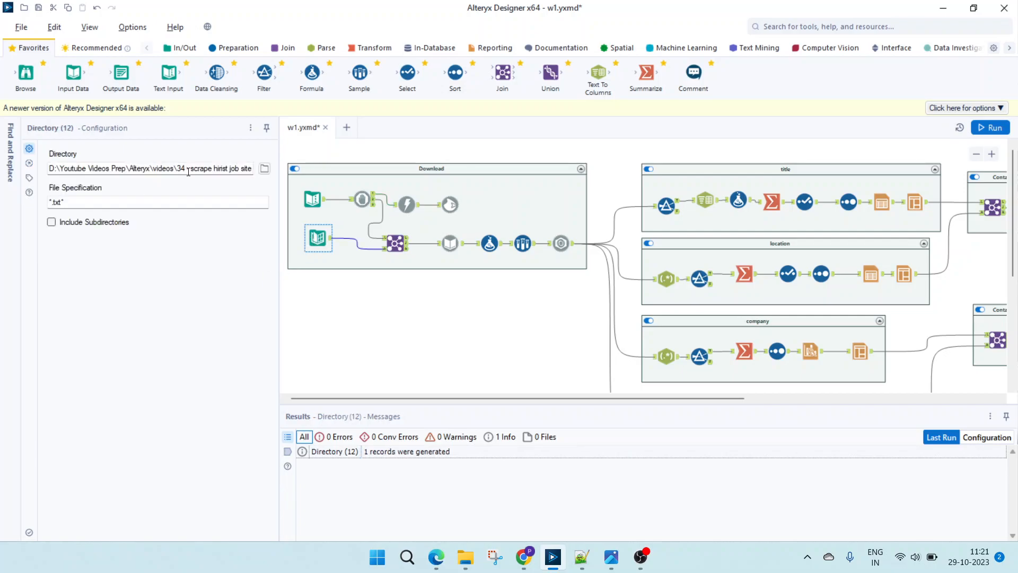
pyautogui.click(86, 203)
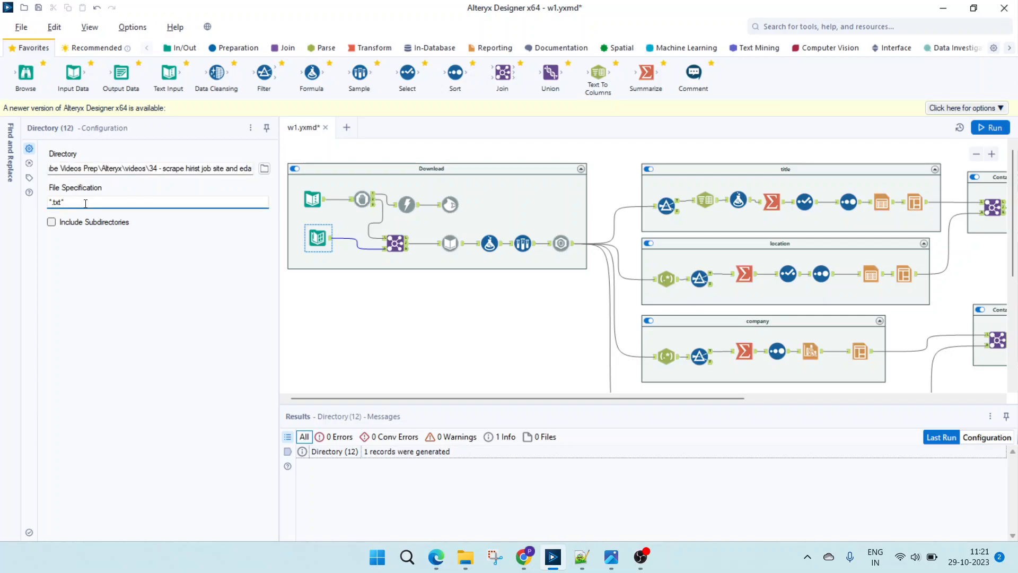
# - Inspect the Join tool in the Download container, viewing its left input, right input and all joined output fields
pyautogui.click(395, 243)
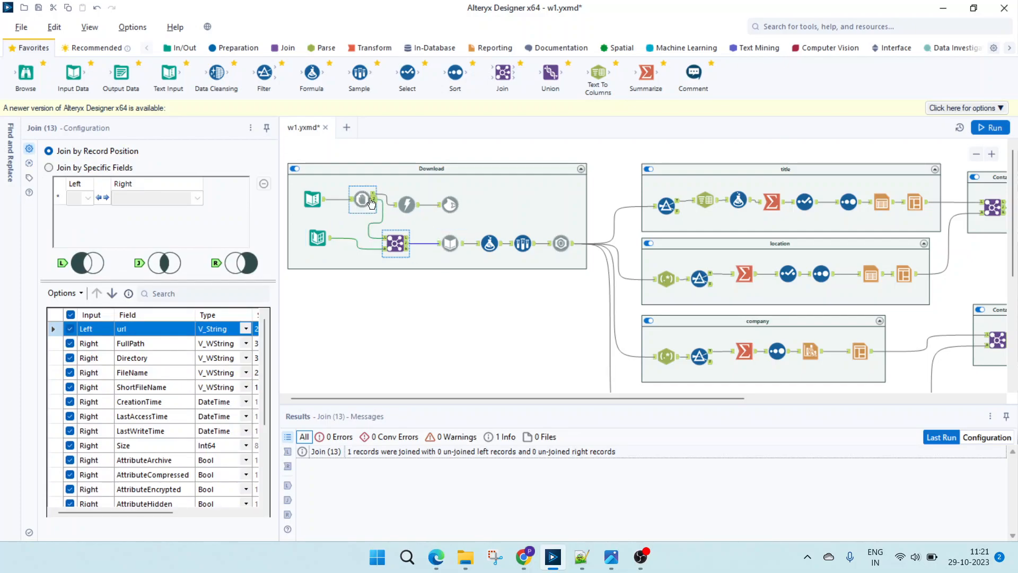
pyautogui.click(288, 451)
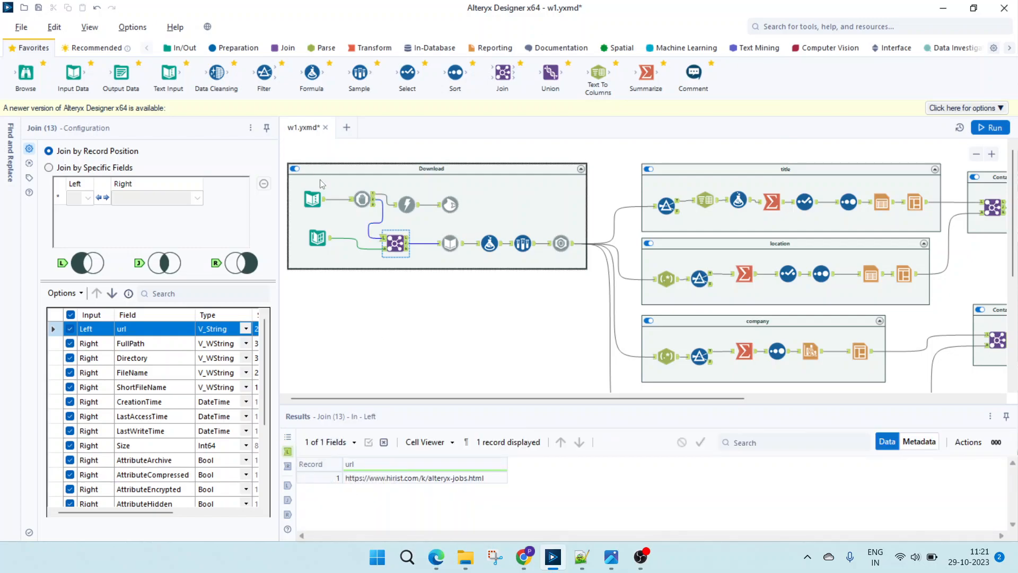
pyautogui.click(288, 466)
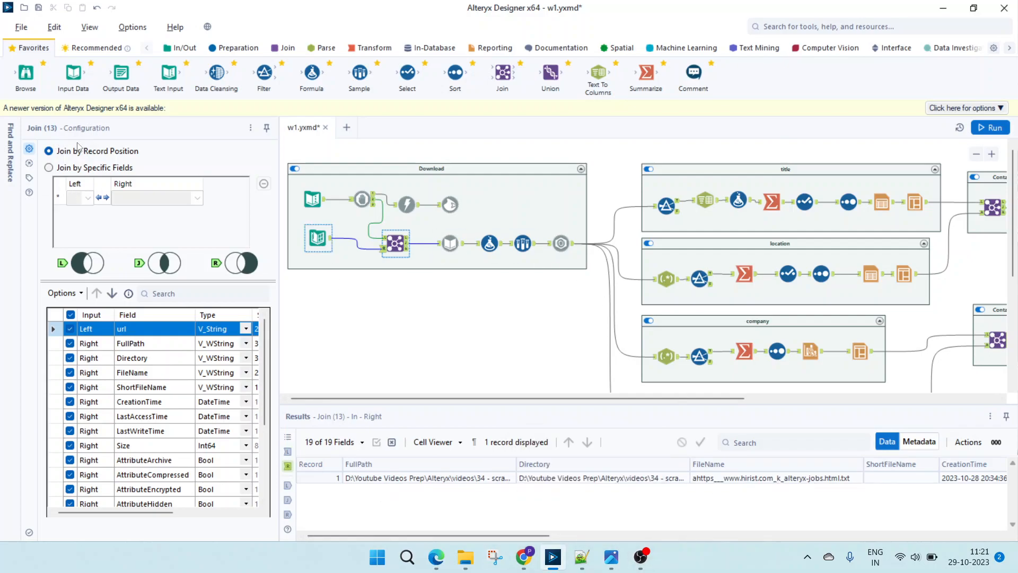
pyautogui.click(287, 499)
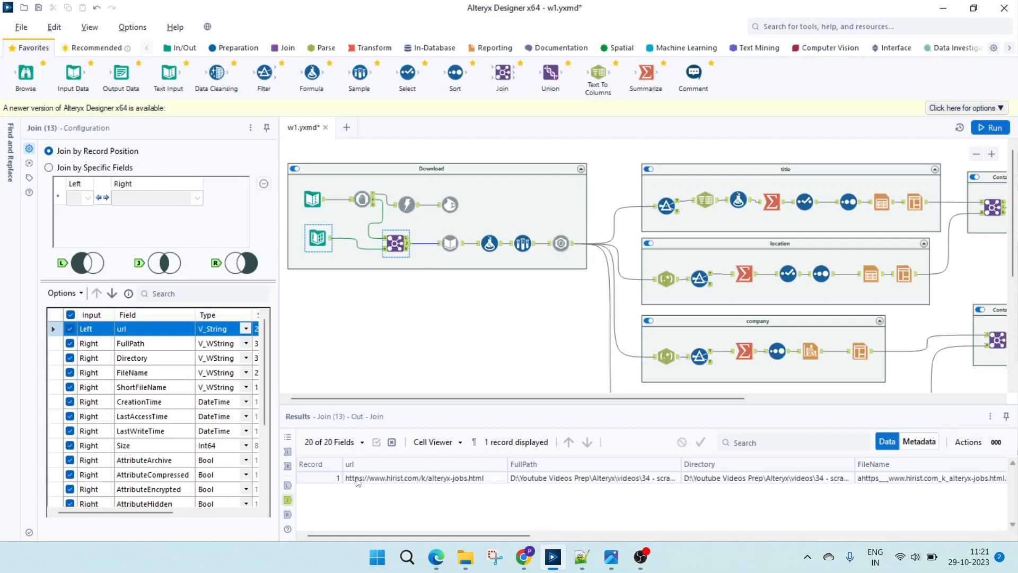
pyautogui.moveTo(437, 538); pyautogui.dragTo(951, 533)
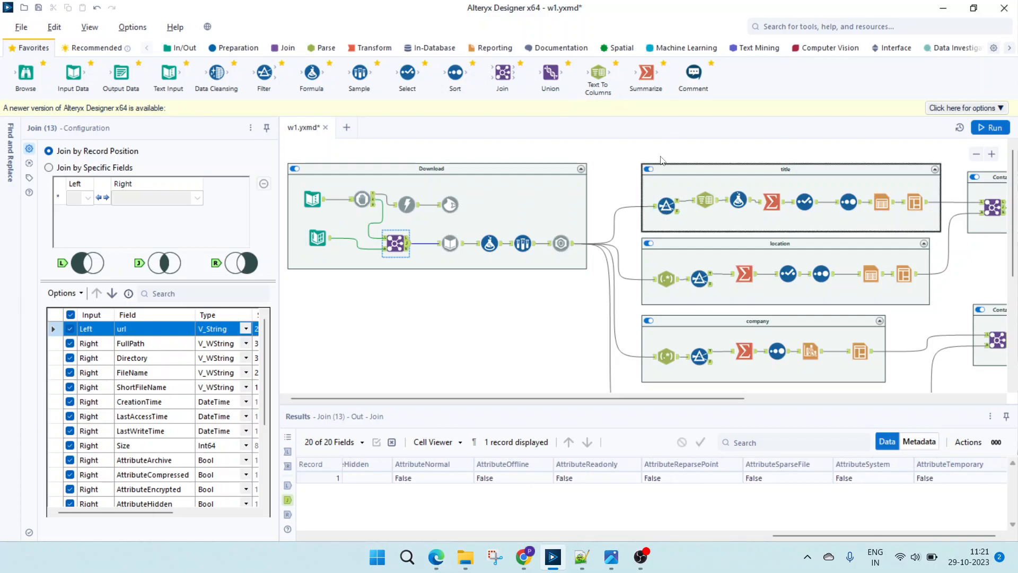
# - Review the Dynamic Input tool's settings and output, check the source text file in File Explorer, and return to Alteryx Designer
pyautogui.click(450, 243)
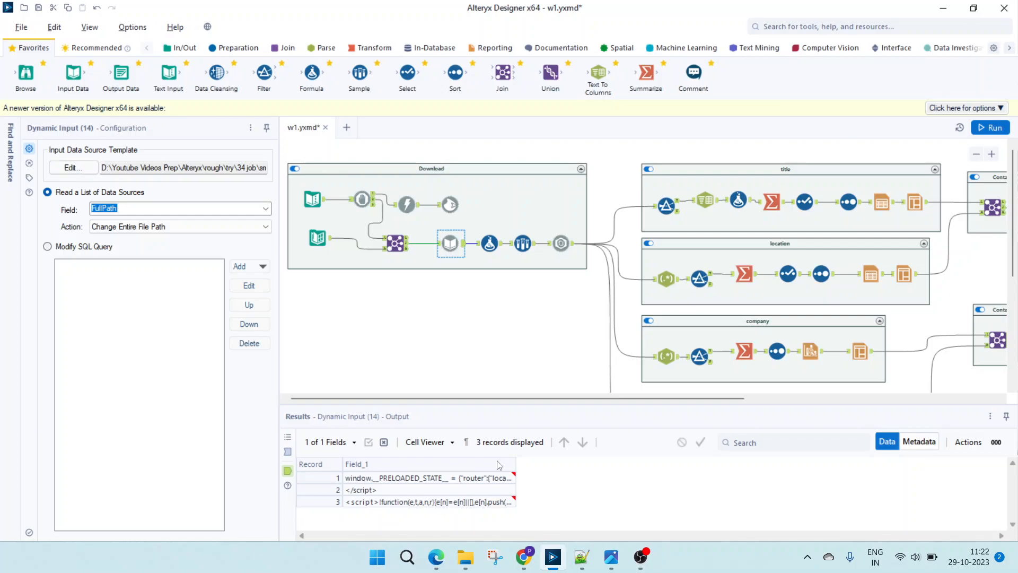
pyautogui.moveTo(464, 556)
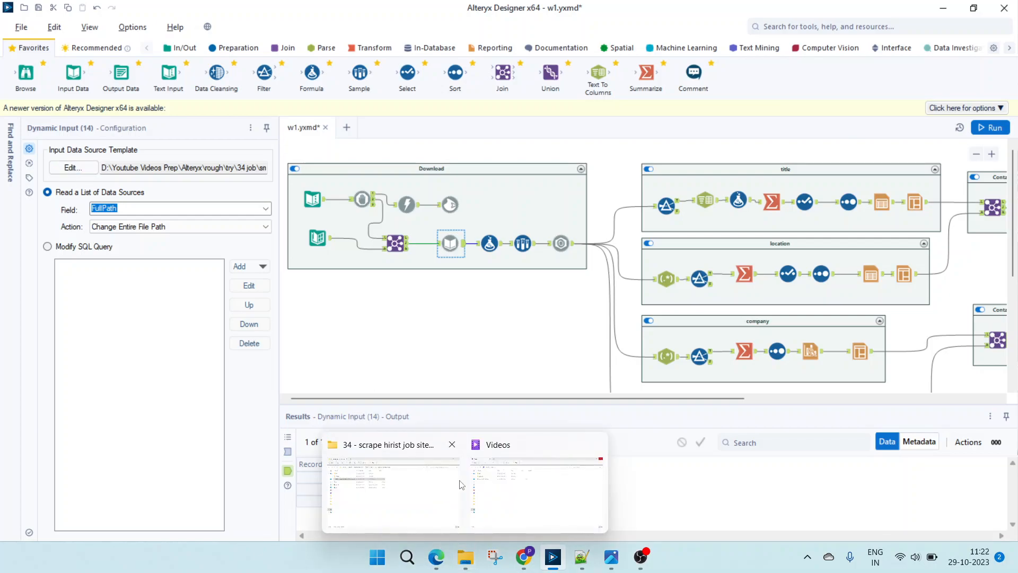
pyautogui.click(601, 457)
pyautogui.click(455, 496)
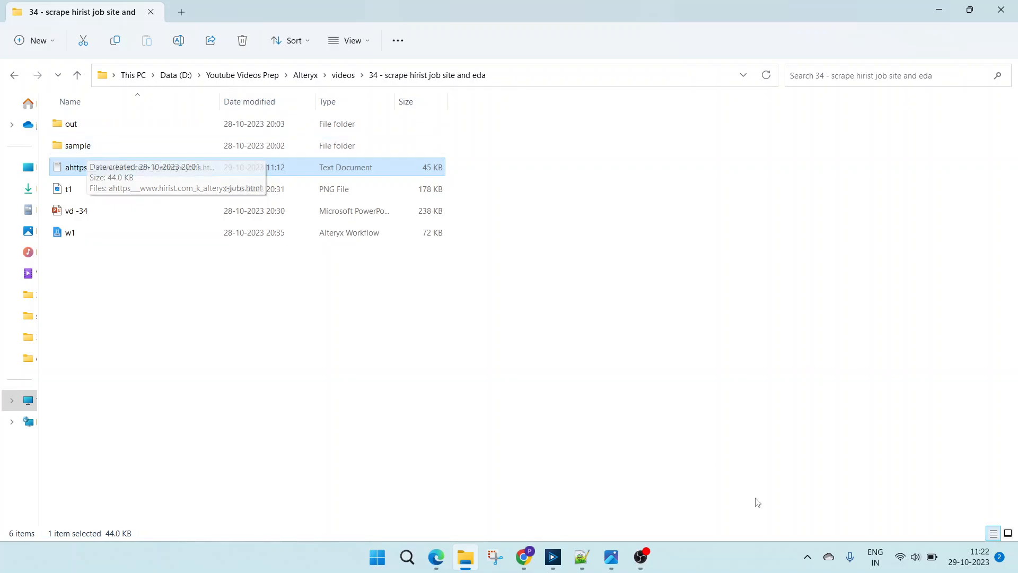
pyautogui.click(554, 558)
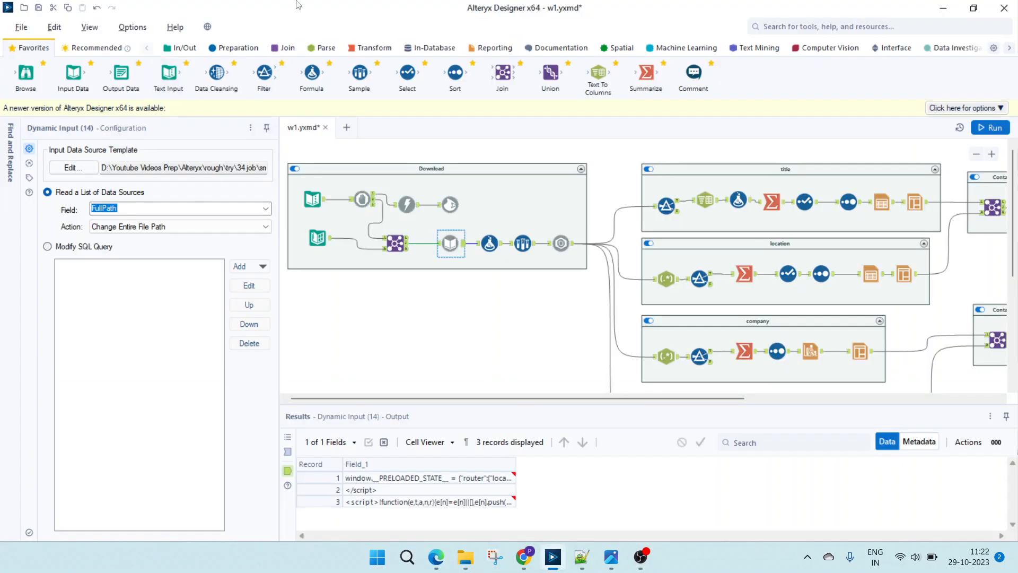
# - Examine the Dynamic Input template's file format, delimiter, field length, start line and remaining import options, leaving them unchanged
pyautogui.click(73, 168)
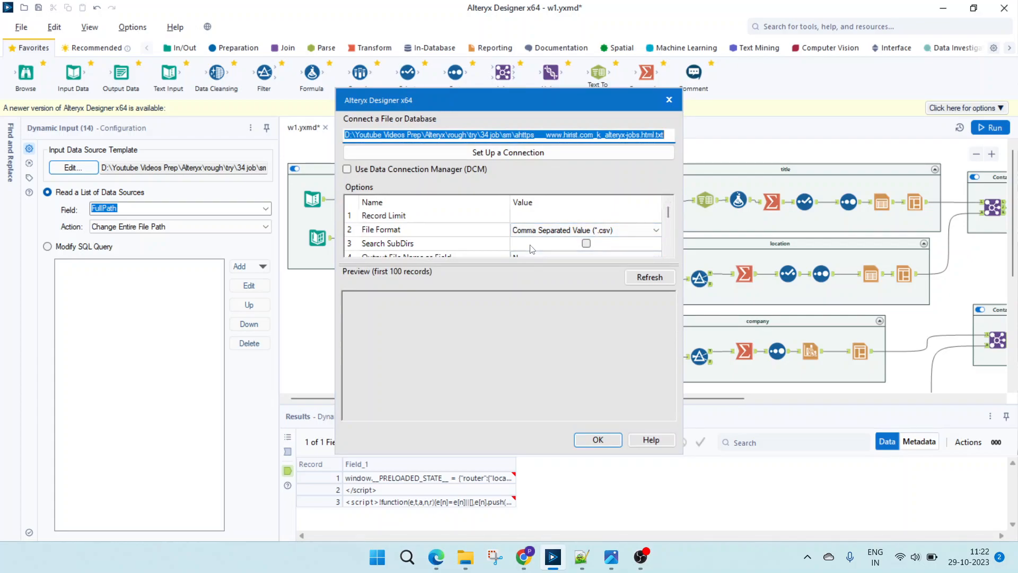
pyautogui.click(668, 252)
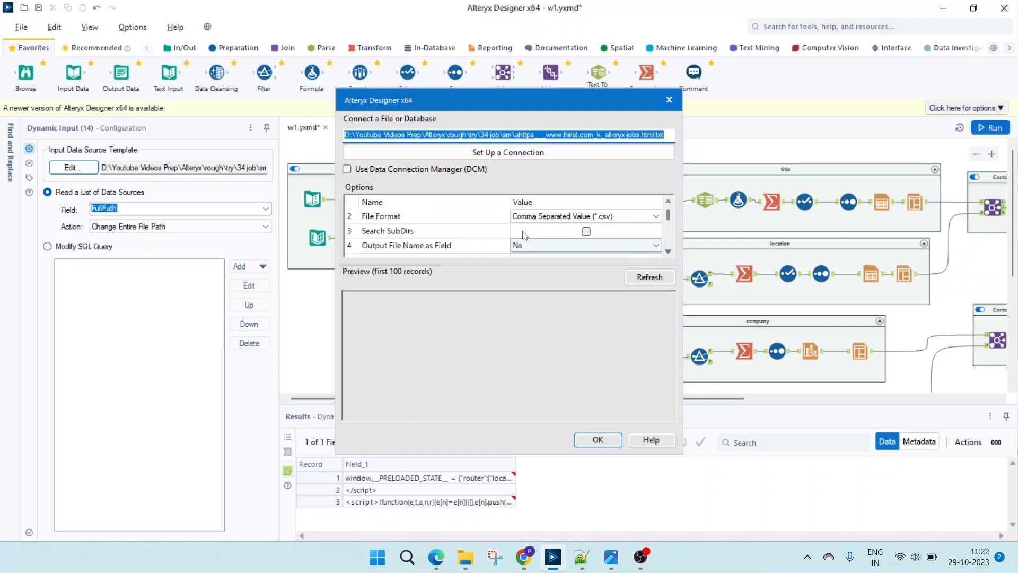
pyautogui.click(669, 252)
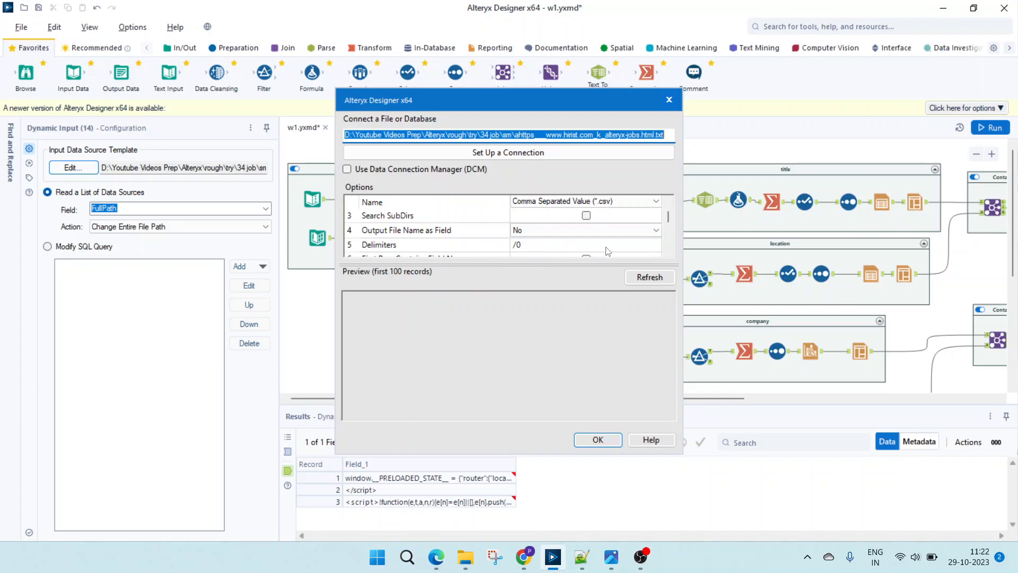
pyautogui.scroll(-1, 669, 255)
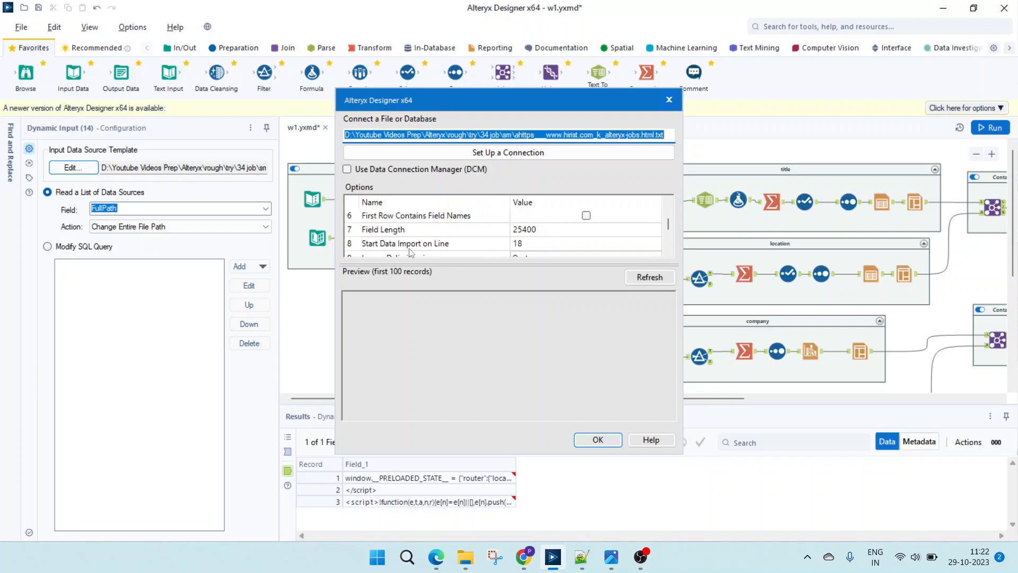
pyautogui.click(669, 253)
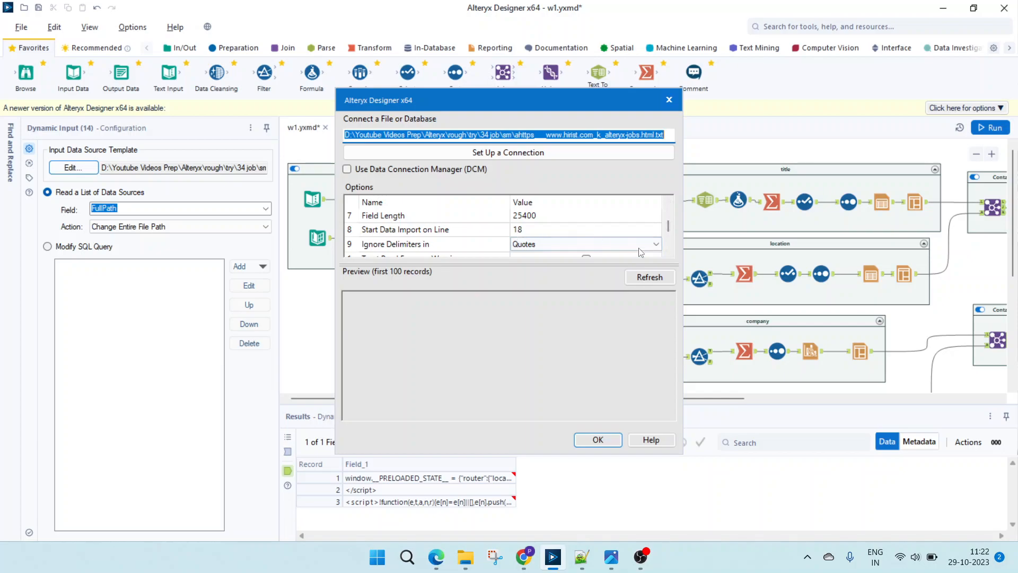
pyautogui.click(668, 253)
pyautogui.click(669, 252)
pyautogui.click(668, 252)
pyautogui.click(669, 253)
pyautogui.click(668, 253)
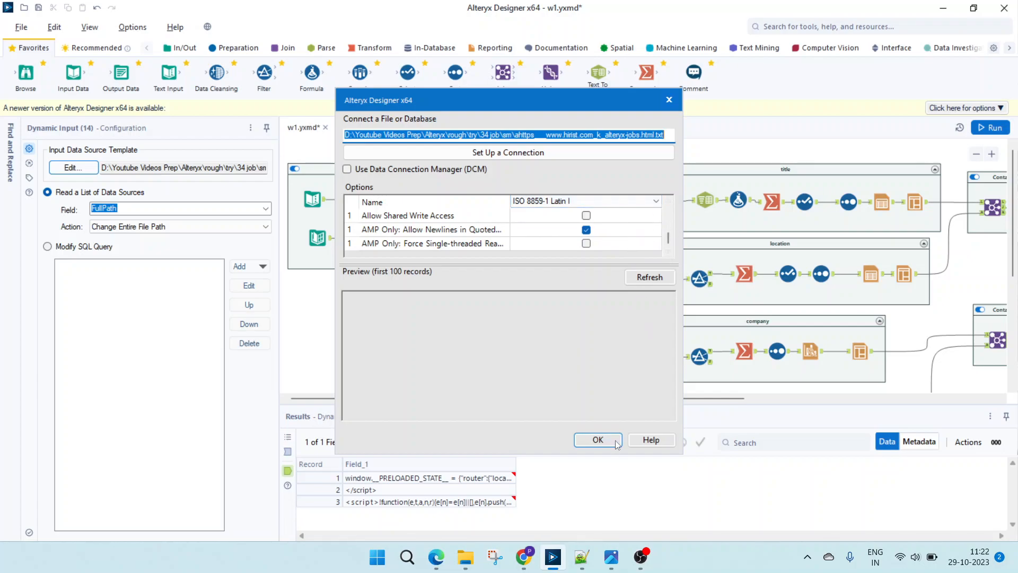
pyautogui.click(670, 100)
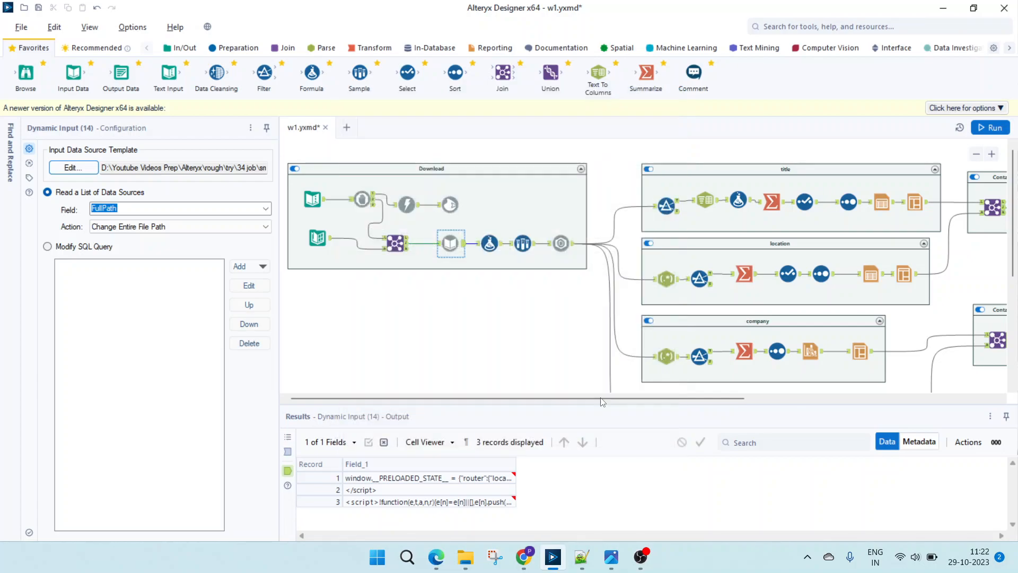
# - Switch to Notepad++ and review the downloaded hirist page source from its first line down to the script section
pyautogui.click(577, 564)
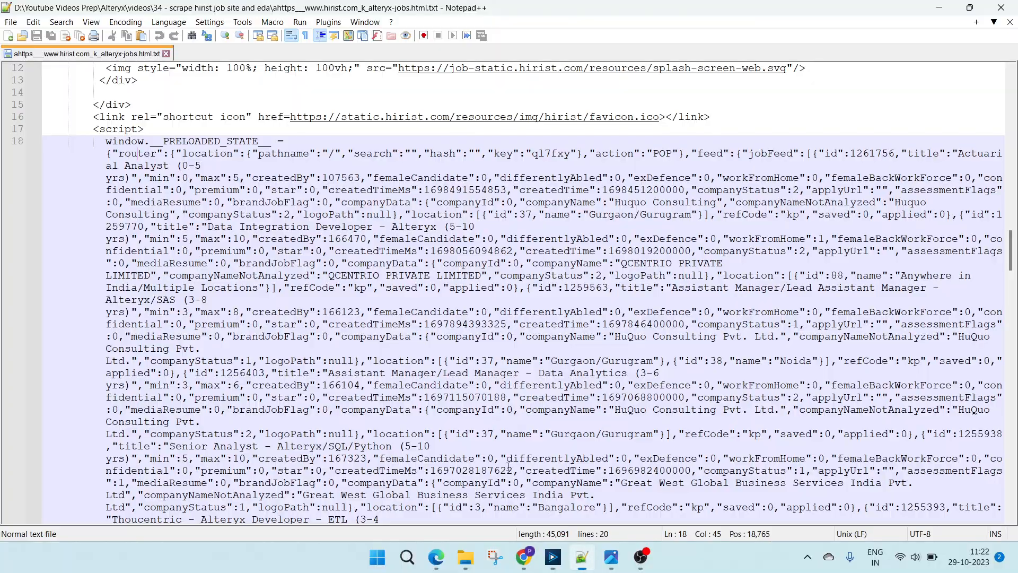
pyautogui.scroll(8, 436, 382)
pyautogui.scroll(10, 436, 382)
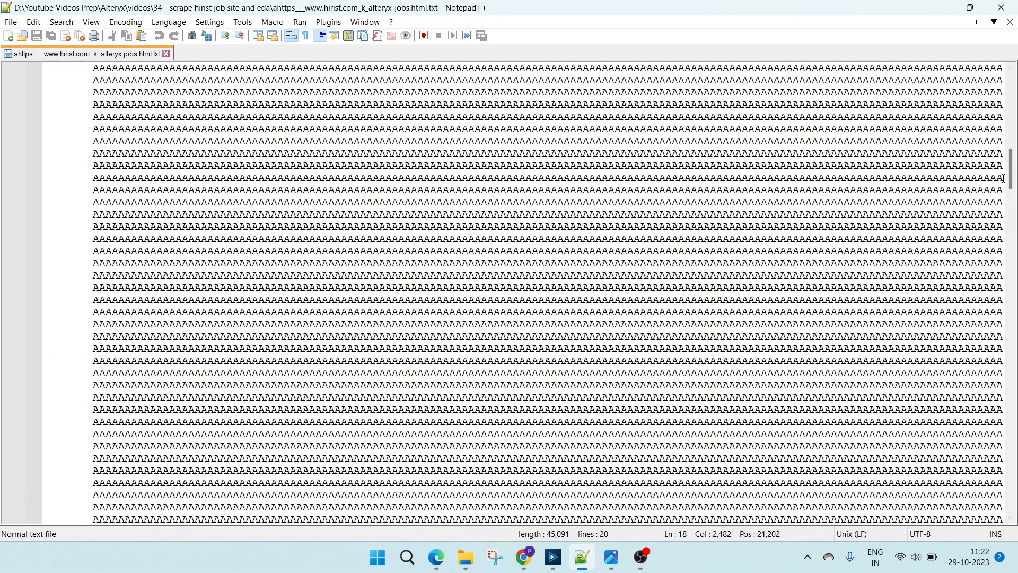
pyautogui.moveTo(1011, 175); pyautogui.dragTo(1011, 89)
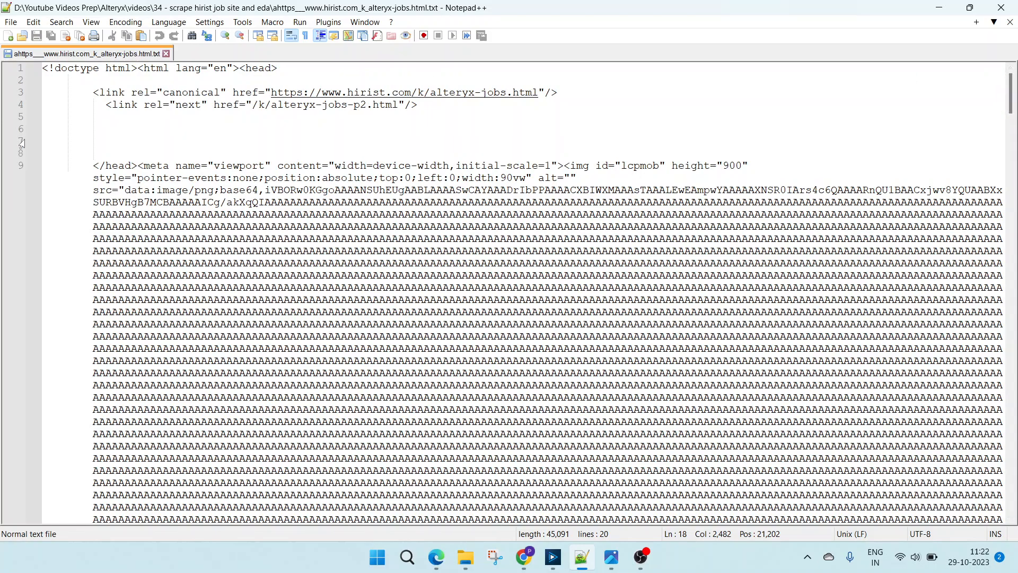
pyautogui.scroll(-3, 29, 232)
pyautogui.scroll(-3, 28, 233)
pyautogui.scroll(3, 265, 318)
pyautogui.scroll(-5, 536, 324)
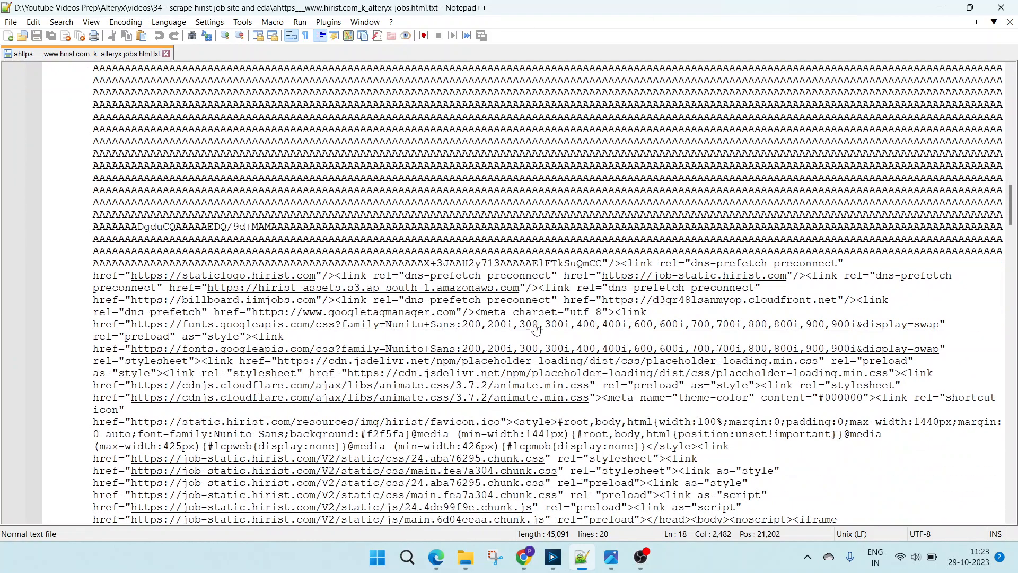
pyautogui.scroll(-12, 536, 324)
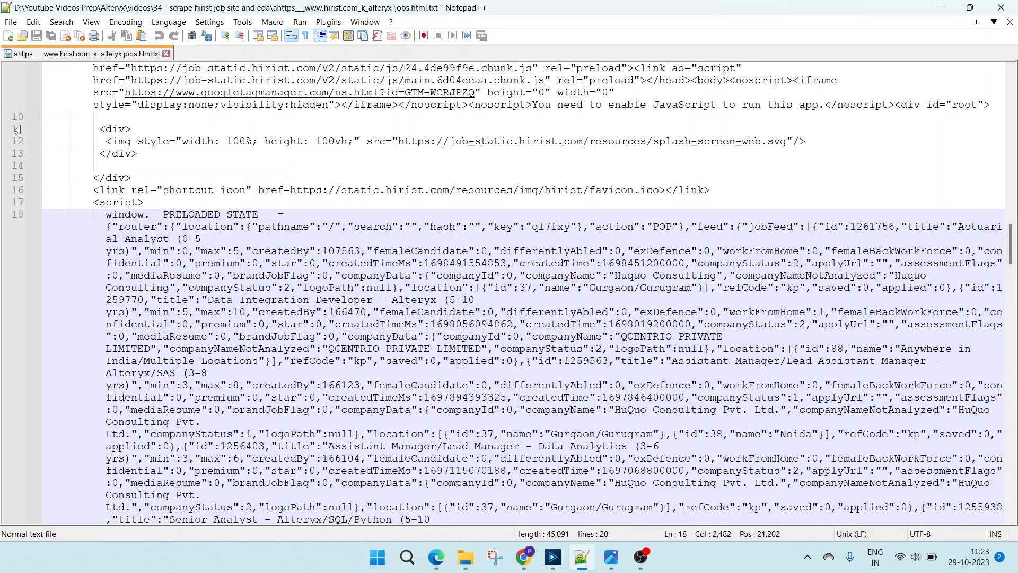
# - Examine the window.__PRELOADED_STATE__ prefix and the first job record's fields, including createdBy and companyName, on line 18
pyautogui.click(185, 215)
pyautogui.moveTo(275, 213); pyautogui.dragTo(149, 206)
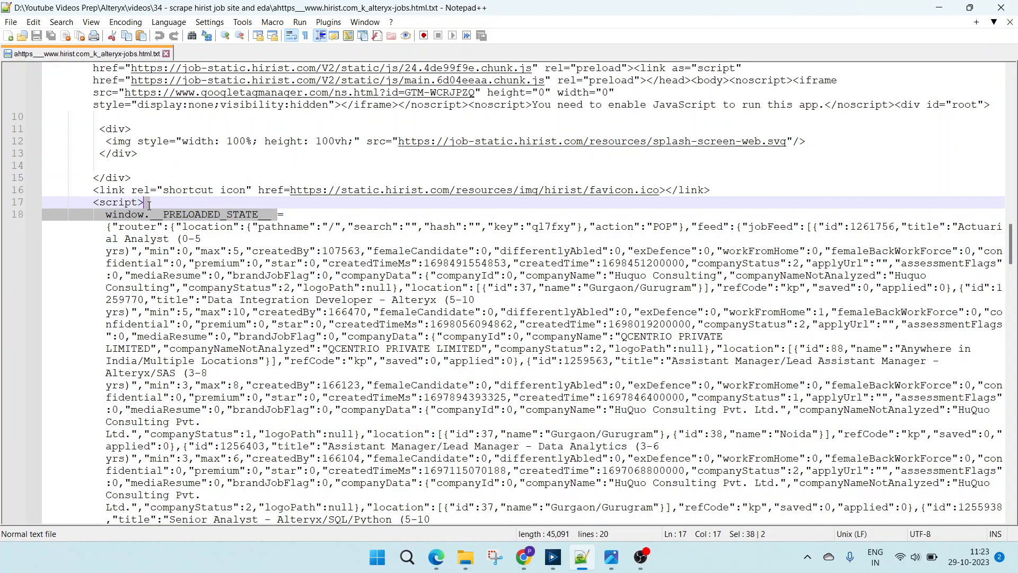
pyautogui.doubleClick(311, 250)
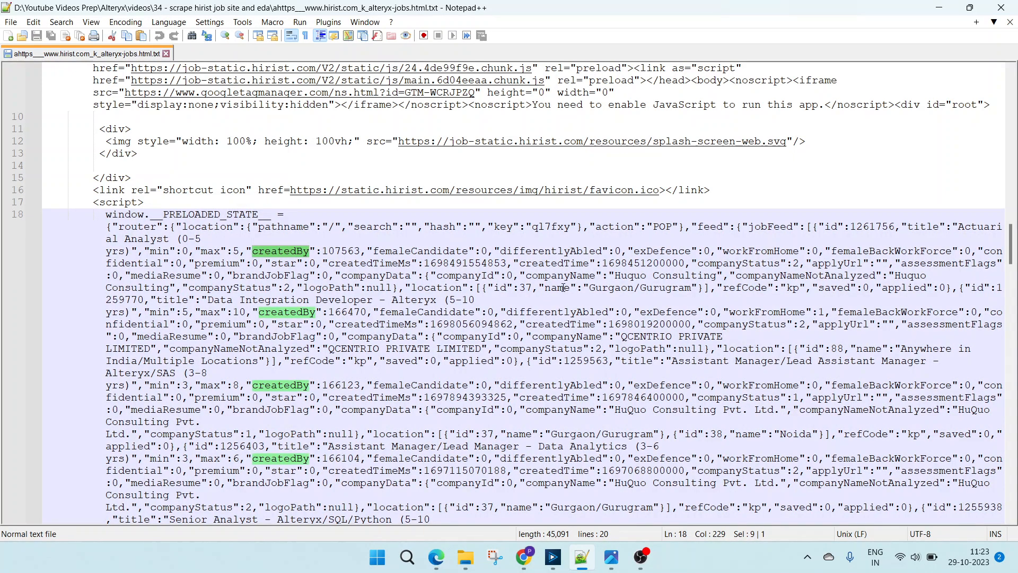
pyautogui.click(649, 275)
pyautogui.doubleClick(684, 275)
pyautogui.doubleClick(631, 275)
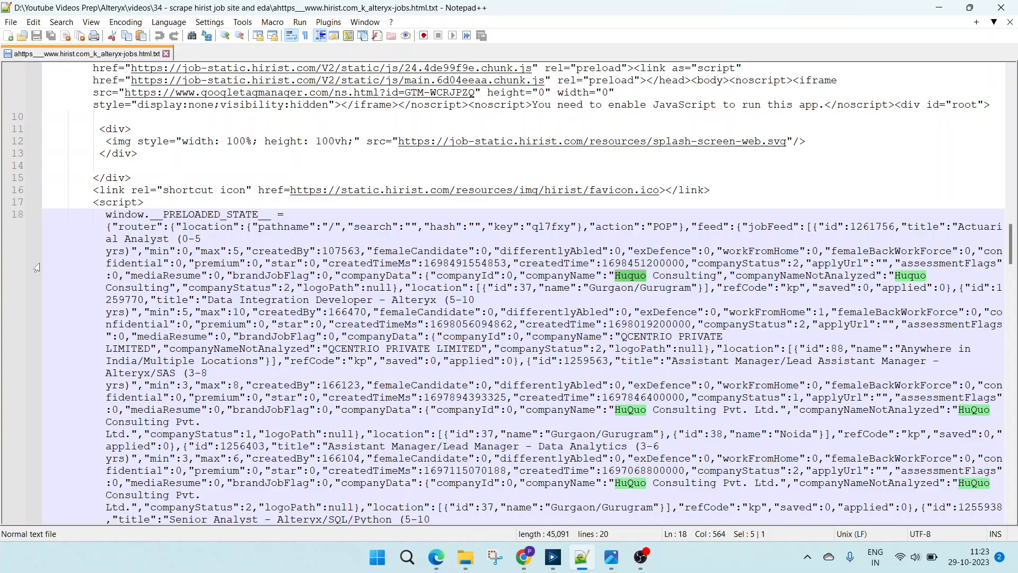
pyautogui.click(170, 264)
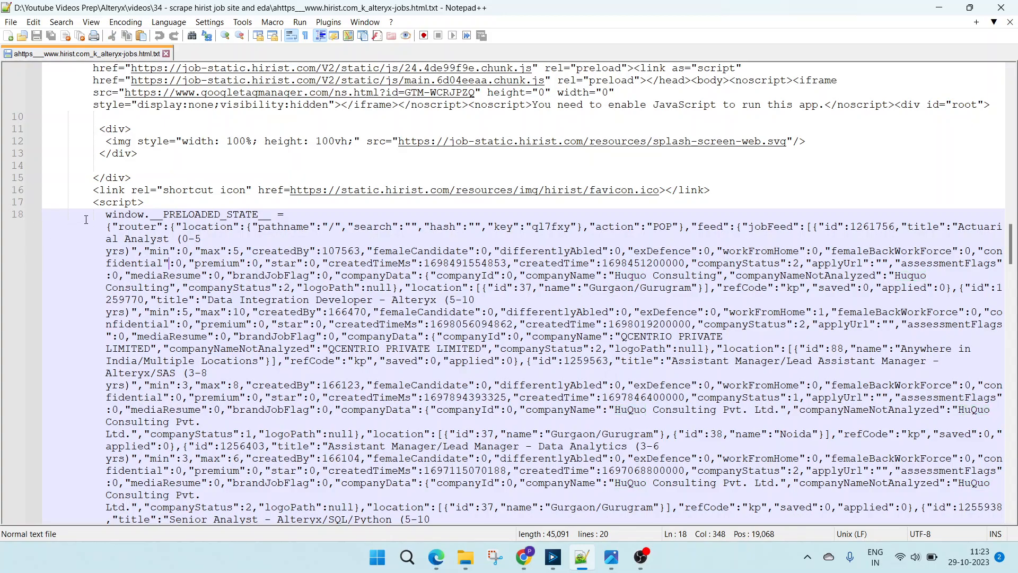
# - Review the HTML markup preceding the job data, from the stylesheet links to the script tag on line 17
pyautogui.moveTo(86, 220); pyautogui.dragTo(381, 227)
pyautogui.scroll(4, 343, 212)
pyautogui.moveTo(307, 165); pyautogui.dragTo(353, 239)
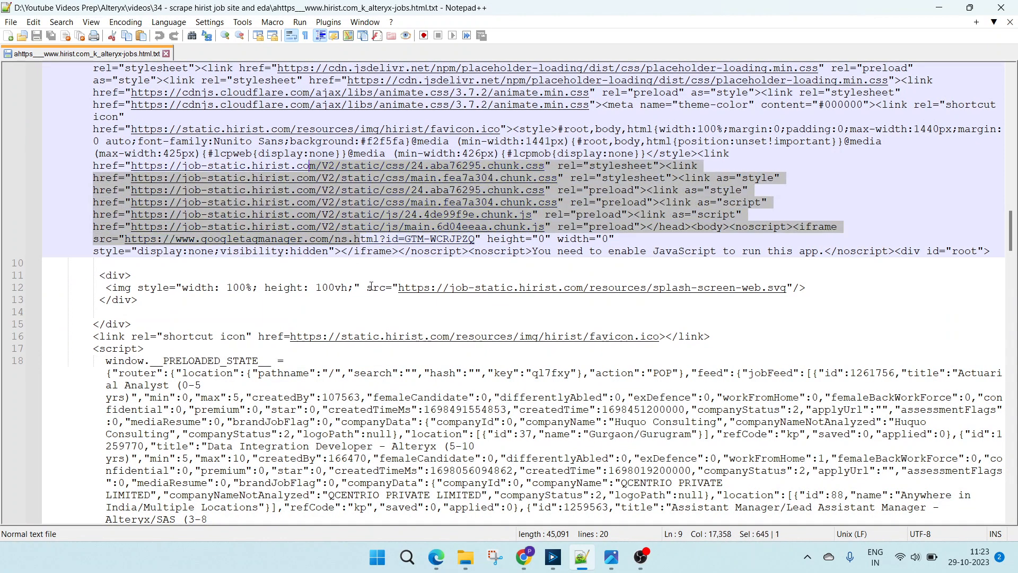
pyautogui.scroll(-2, 350, 242)
pyautogui.click(251, 272)
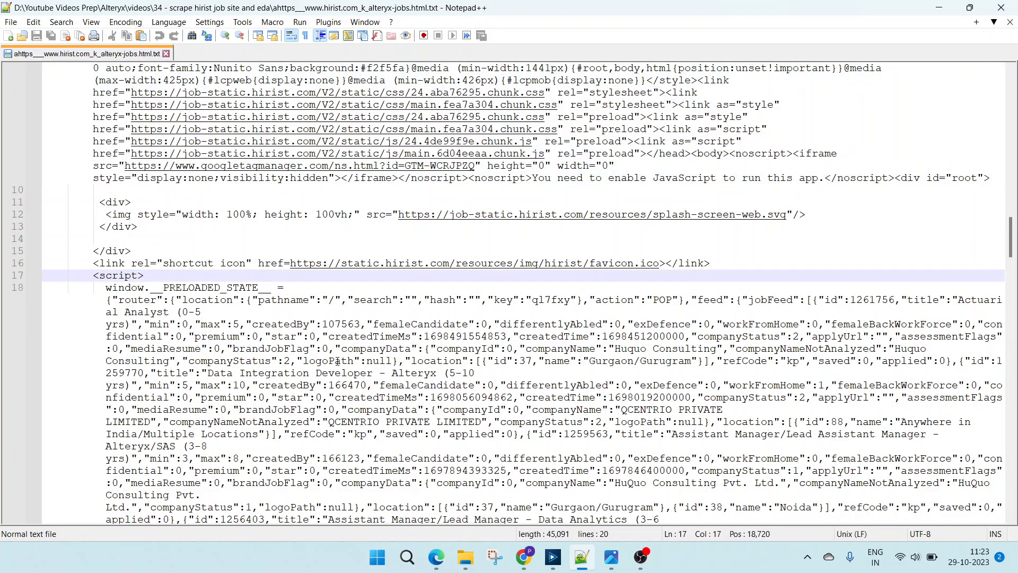
pyautogui.scroll(3, 320, 264)
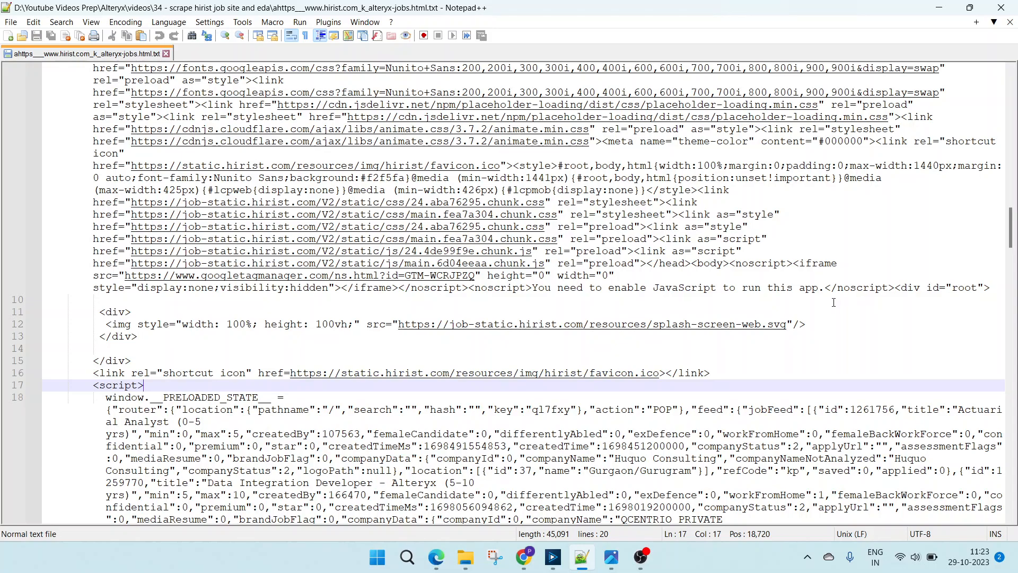
pyautogui.scroll(3, 834, 303)
pyautogui.scroll(-4, 120, 257)
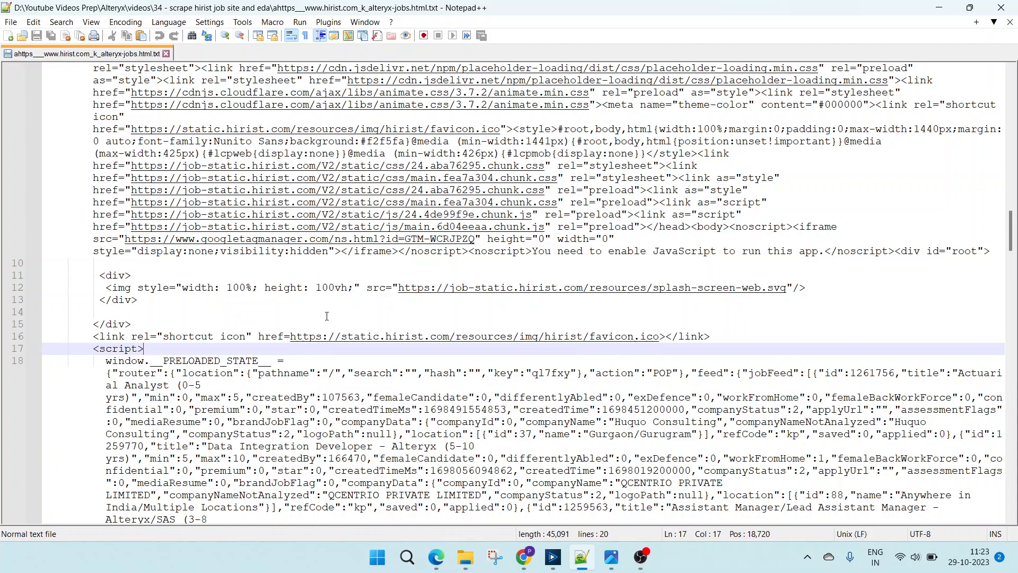
pyautogui.scroll(-2, 237, 326)
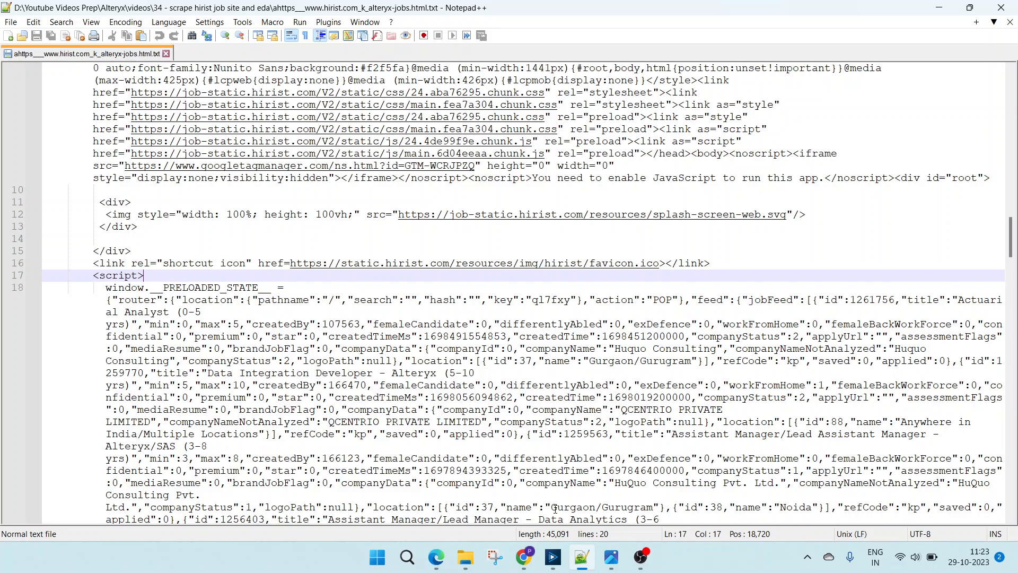
# - Switch to Alteryx Designer and compare the Formula tool's first output record with the Dynamic Input tool's records
pyautogui.click(552, 557)
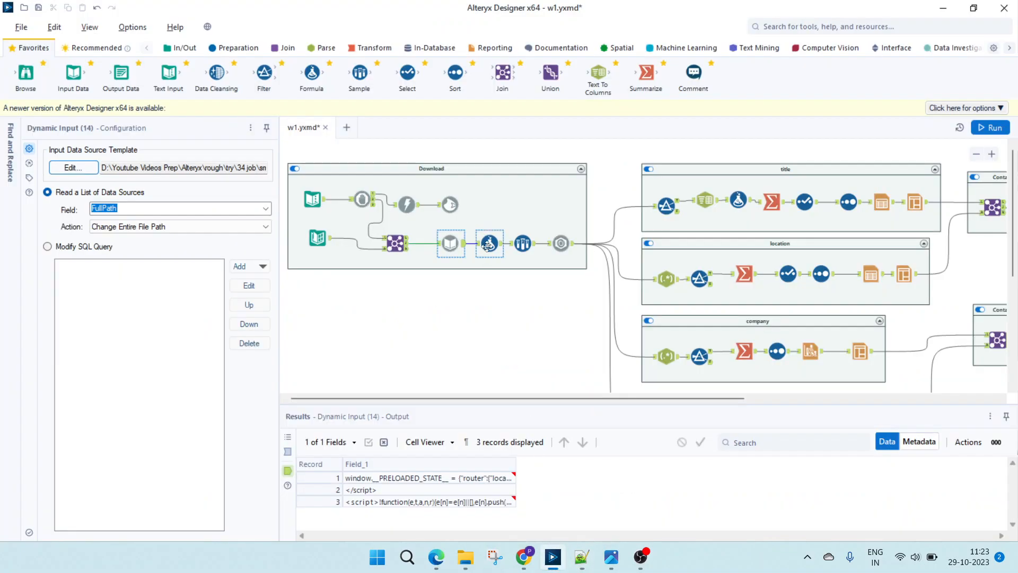
pyautogui.click(523, 245)
pyautogui.click(493, 247)
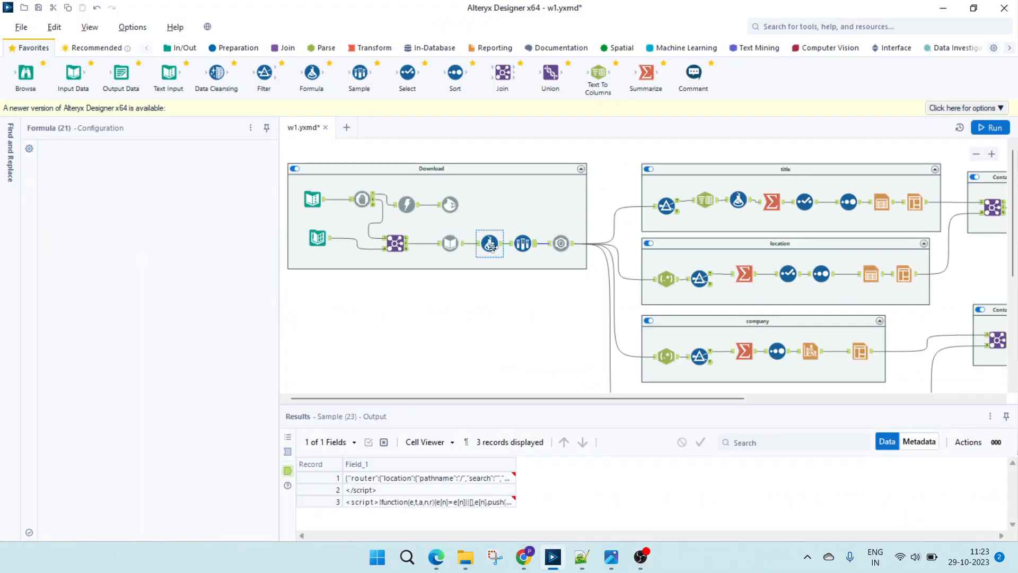
pyautogui.click(377, 479)
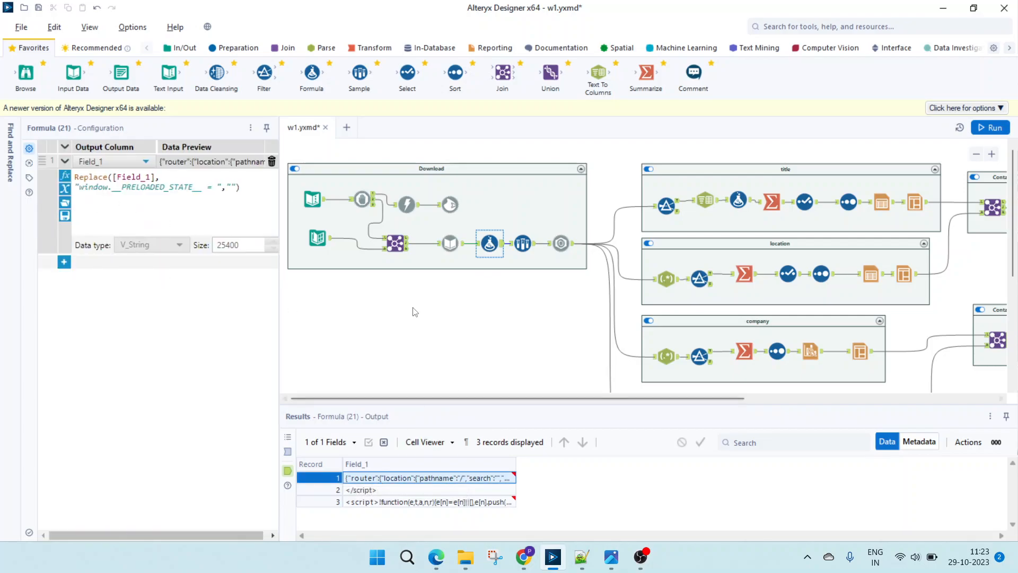
pyautogui.click(450, 243)
pyautogui.click(392, 488)
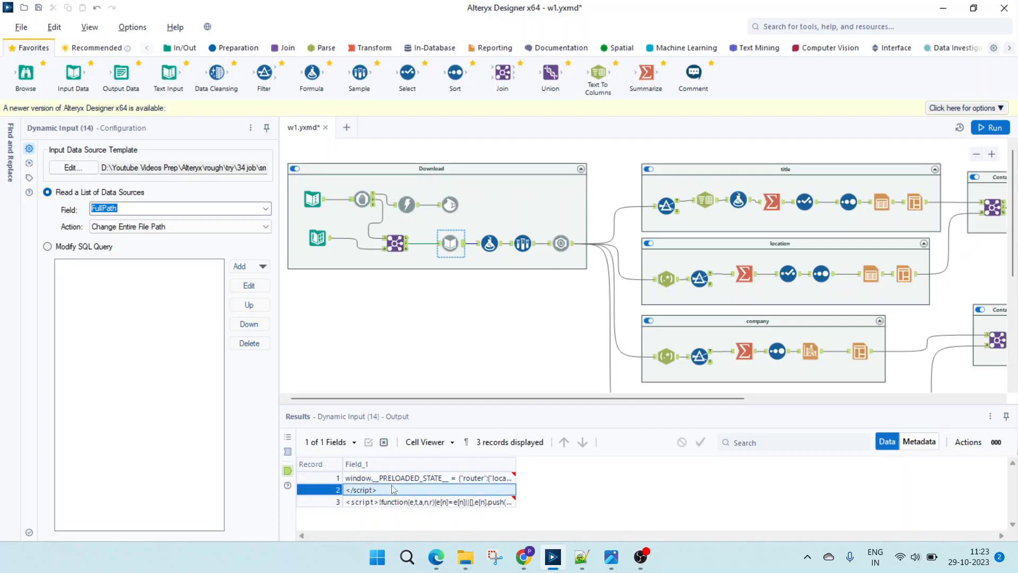
pyautogui.click(402, 479)
# - Switch to Notepad++ and review the script's job data through its closing tag, highlighting part of the first job records
pyautogui.moveTo(581, 558)
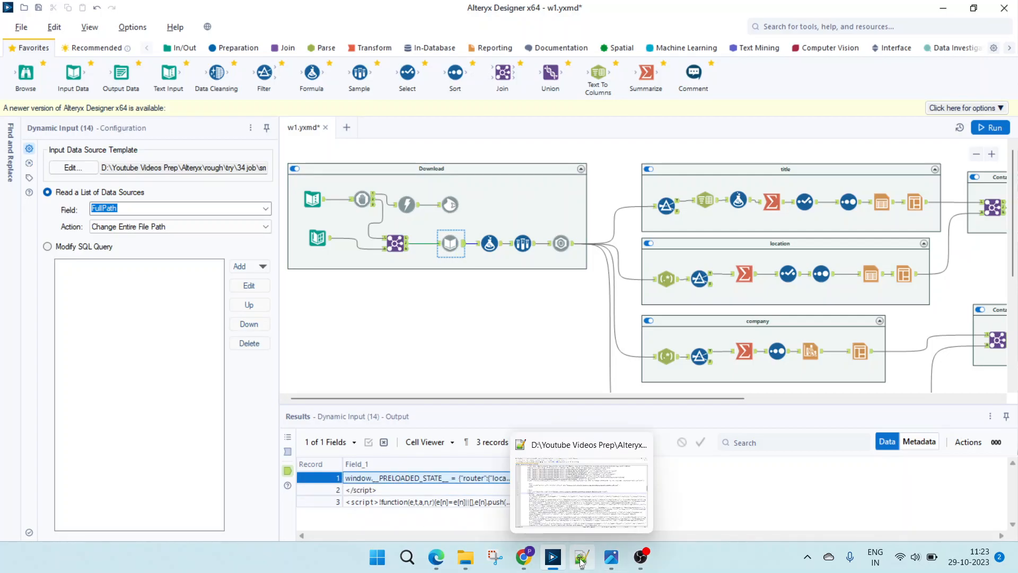
pyautogui.click(575, 516)
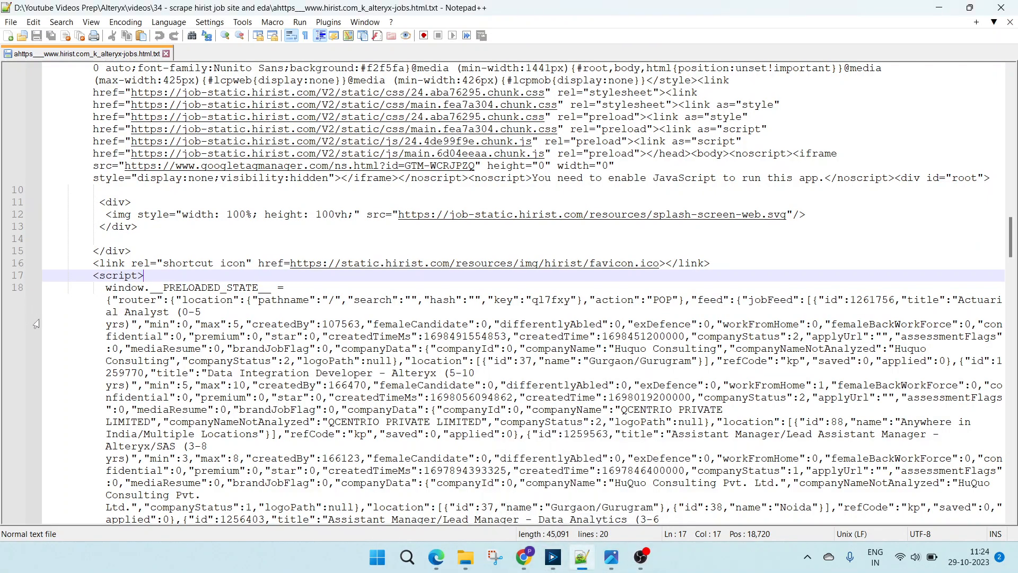
pyautogui.scroll(-15, 142, 366)
pyautogui.scroll(-20, 143, 366)
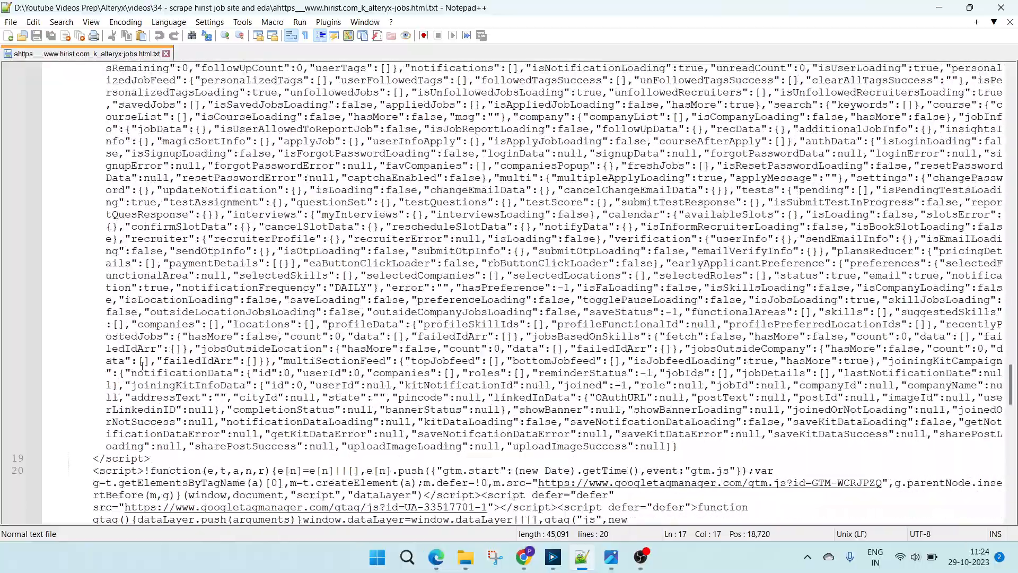
pyautogui.scroll(10, 142, 366)
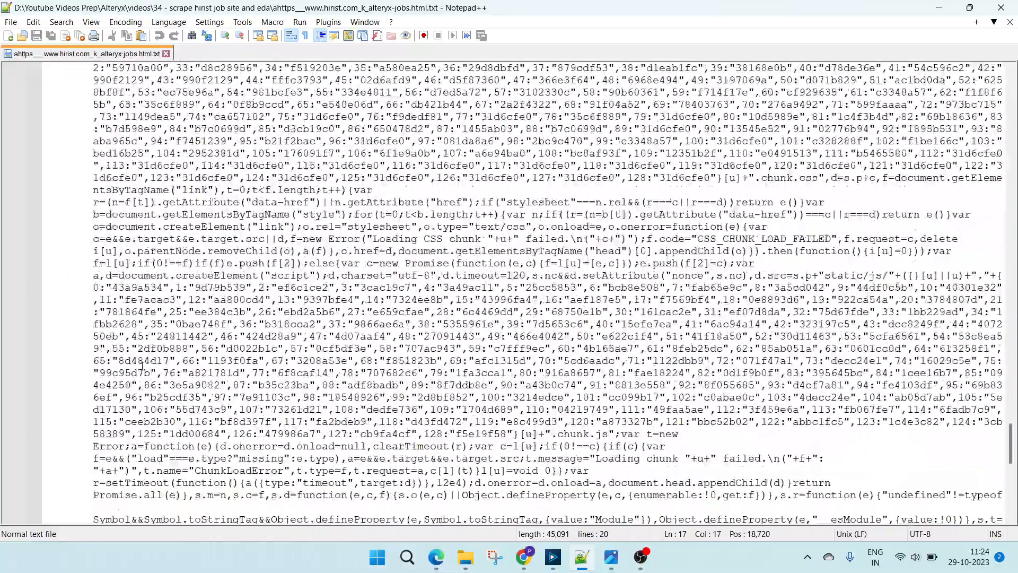
pyautogui.scroll(15, 179, 354)
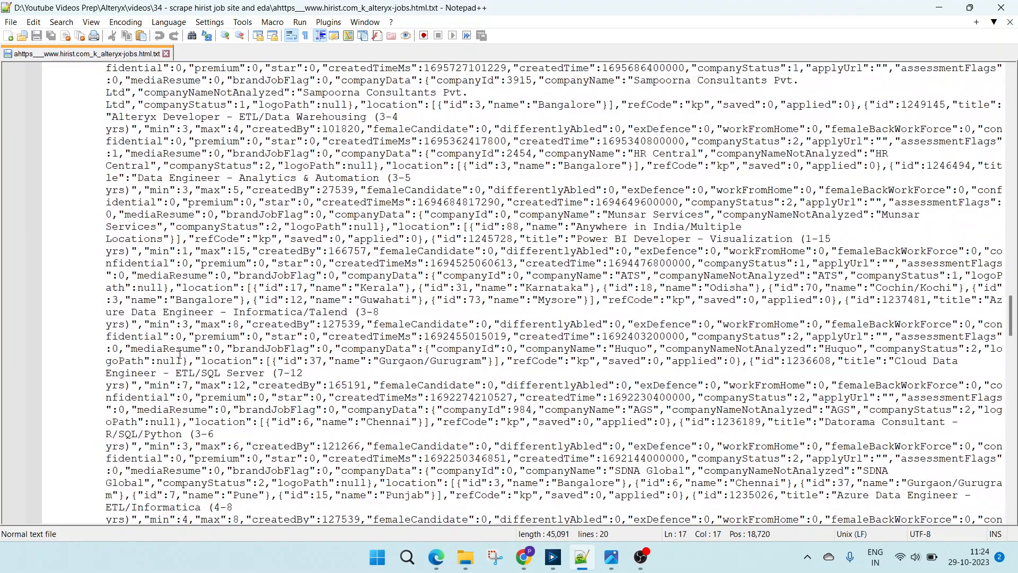
pyautogui.scroll(6, 179, 353)
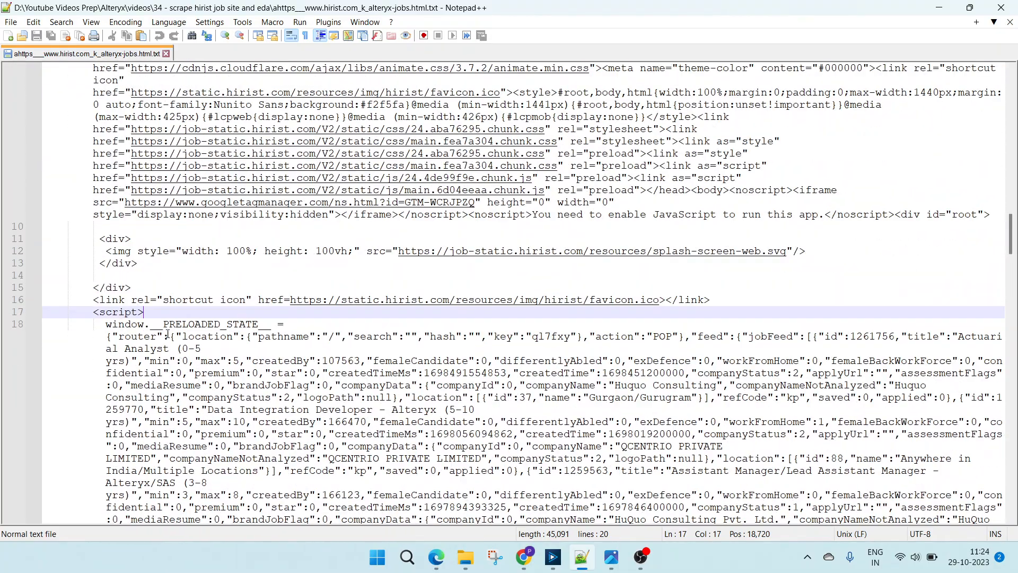
pyautogui.moveTo(106, 360); pyautogui.dragTo(467, 448)
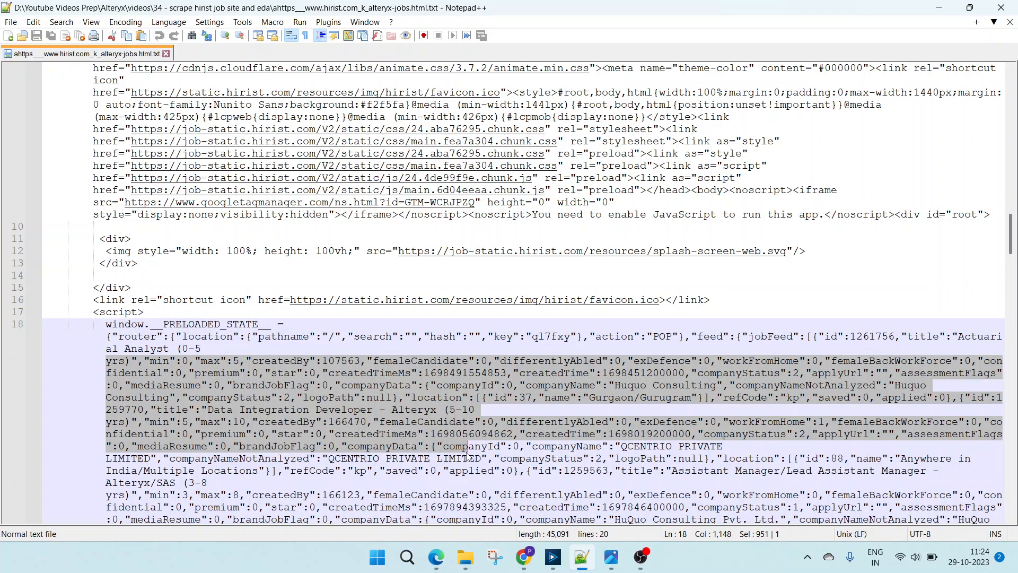
# - Check the Formula tool in Alteryx Designer, and trace the JSON from opening to closing brace in the Notepad++ source file
pyautogui.click(560, 561)
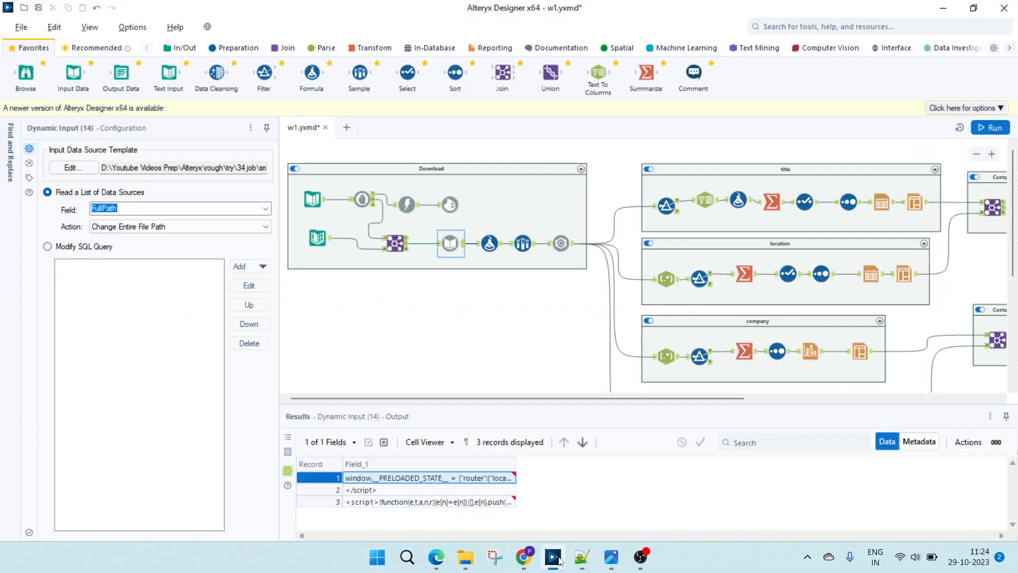
pyautogui.click(490, 244)
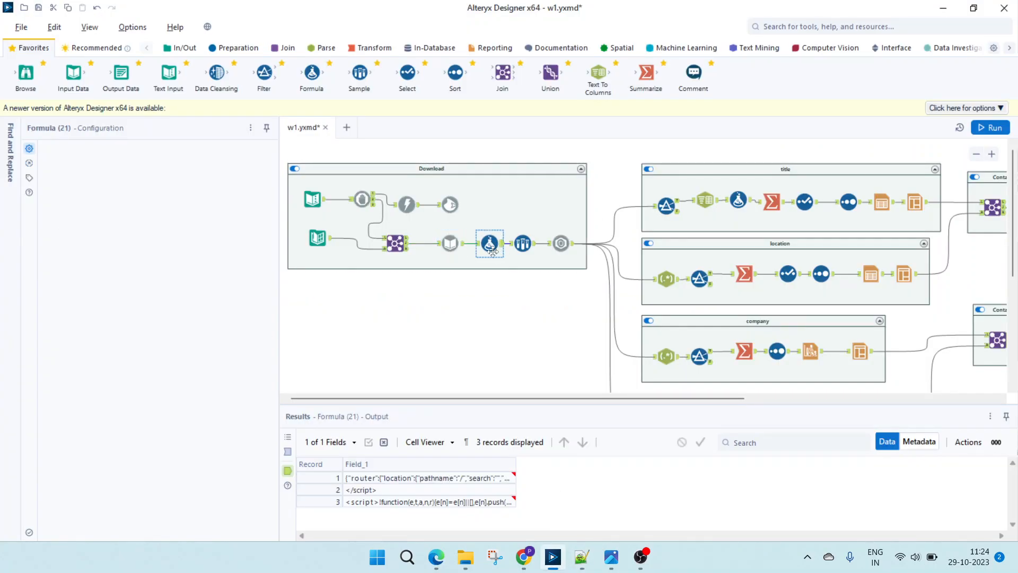
pyautogui.click(582, 558)
pyautogui.click(367, 340)
pyautogui.click(110, 339)
pyautogui.scroll(-13, 219, 411)
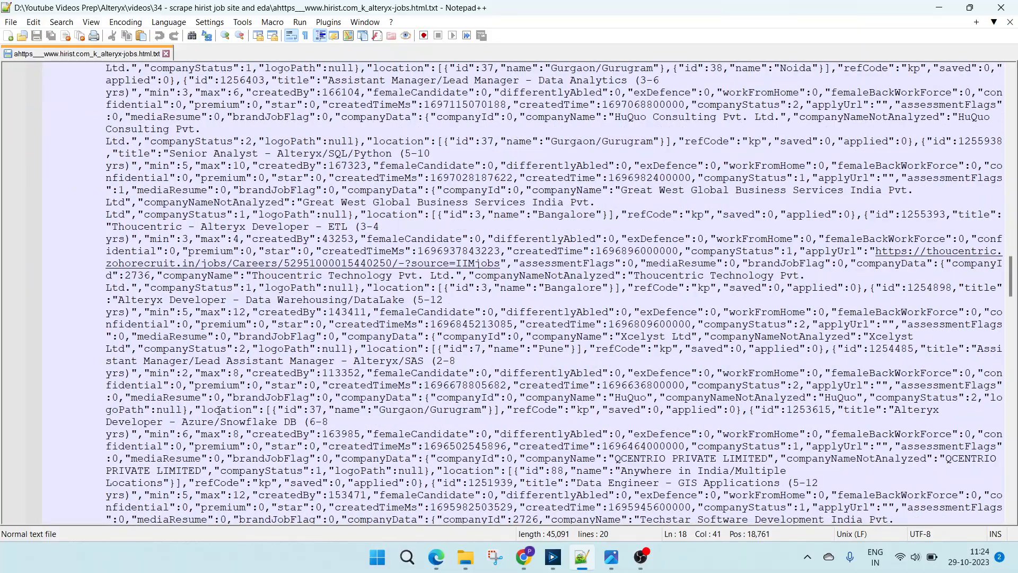
pyautogui.scroll(-15, 219, 411)
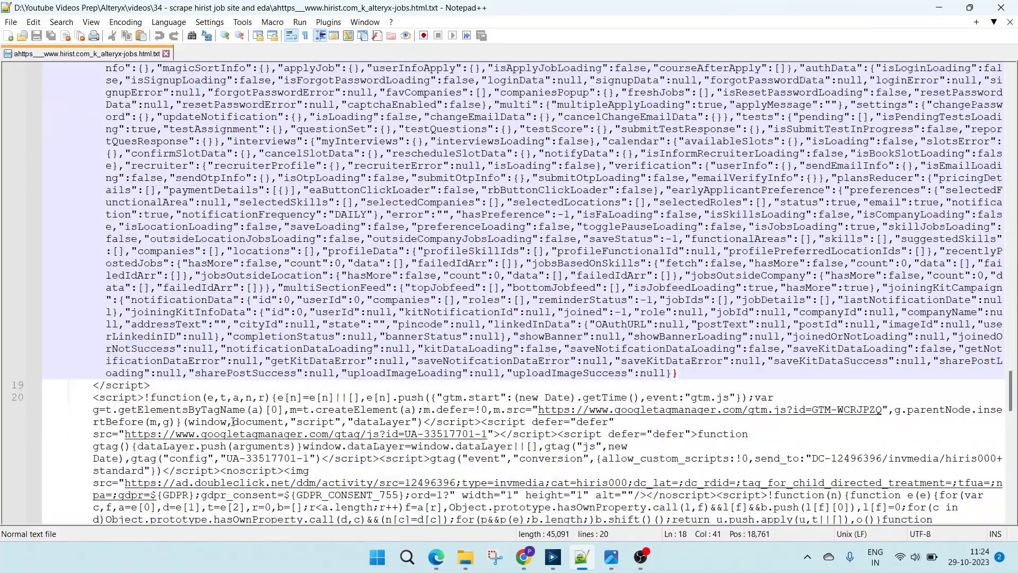
pyautogui.scroll(-4, 234, 422)
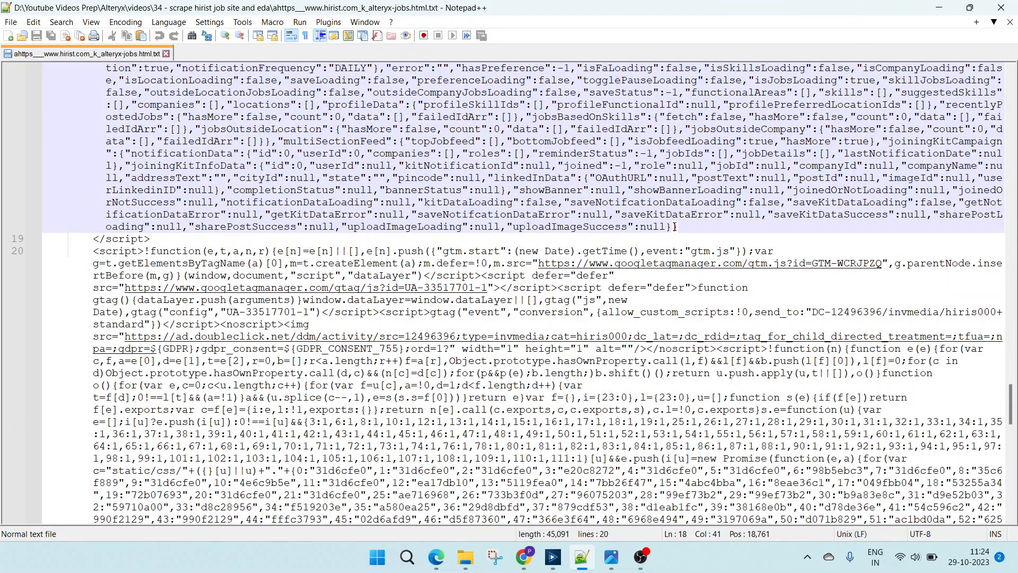
pyautogui.scroll(20, 457, 342)
pyautogui.scroll(13, 459, 336)
pyautogui.scroll(-7, 459, 335)
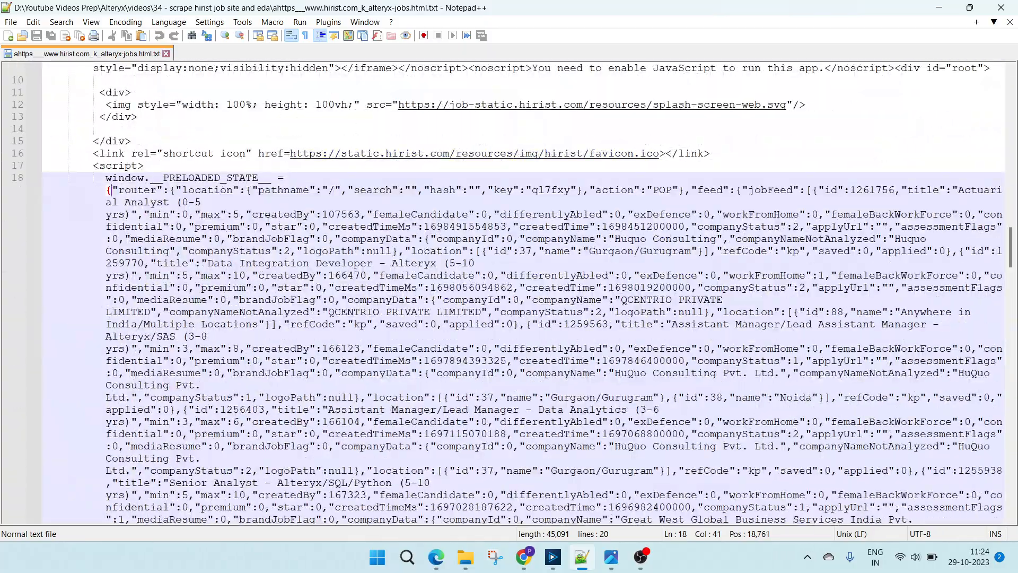
# - Examine the JSON's action, jobFeed and id portions, and highlight the "window.__PRELOADED_STATE__ =" prefix before the opening brace
pyautogui.click(444, 191)
pyautogui.click(740, 190)
pyautogui.click(816, 190)
pyautogui.click(113, 189)
pyautogui.moveTo(287, 178); pyautogui.dragTo(99, 177)
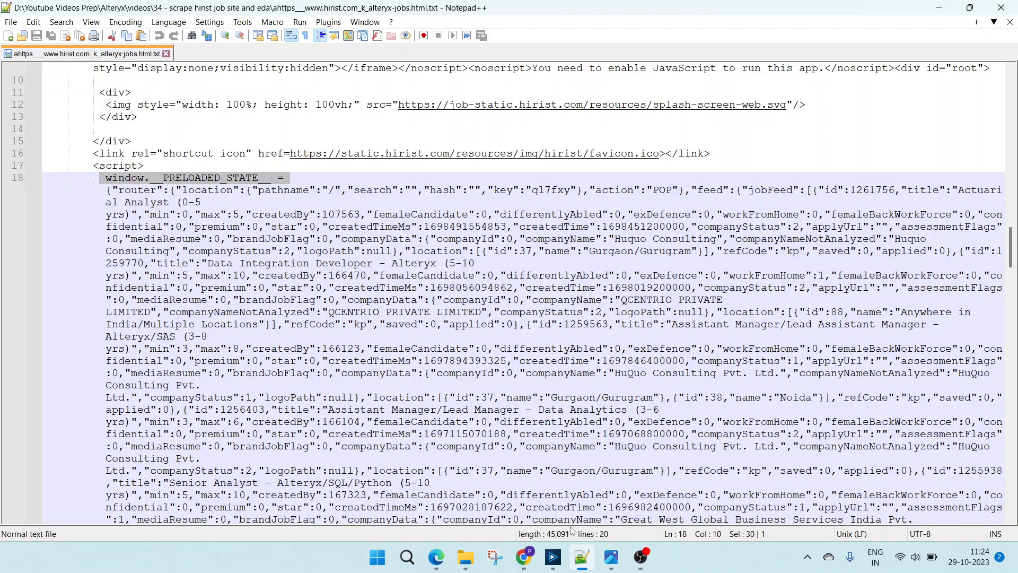
# - Switch to Alteryx Designer and inspect the Formula's Replace expression and the Sample tool's row settings and output record
pyautogui.click(553, 557)
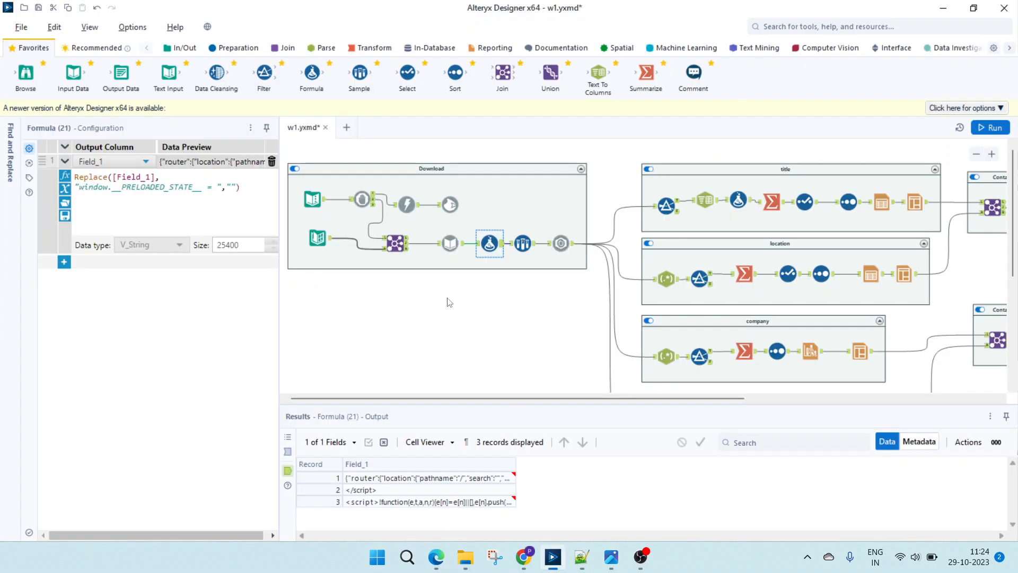
pyautogui.click(228, 189)
pyautogui.click(522, 246)
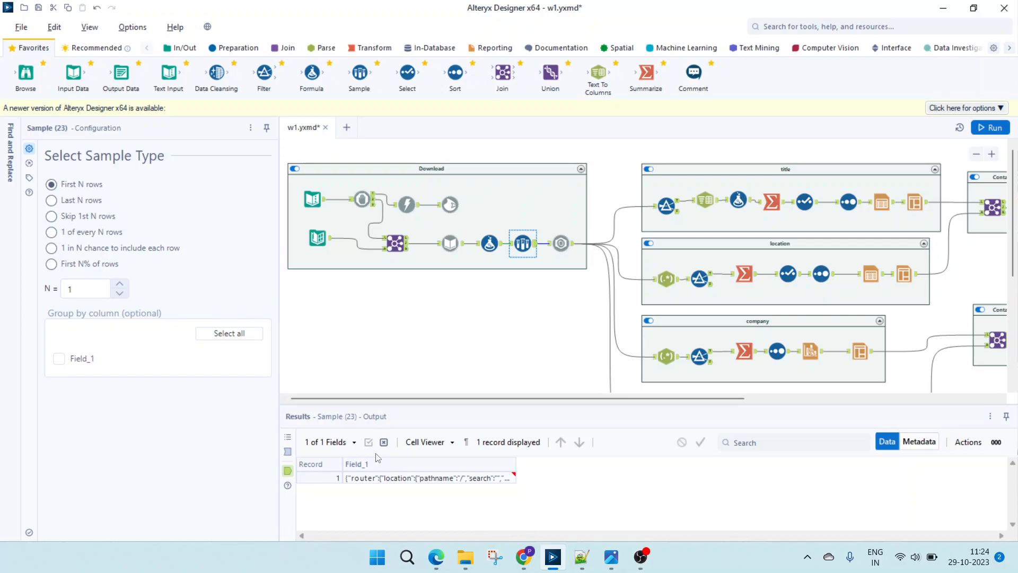
pyautogui.click(380, 480)
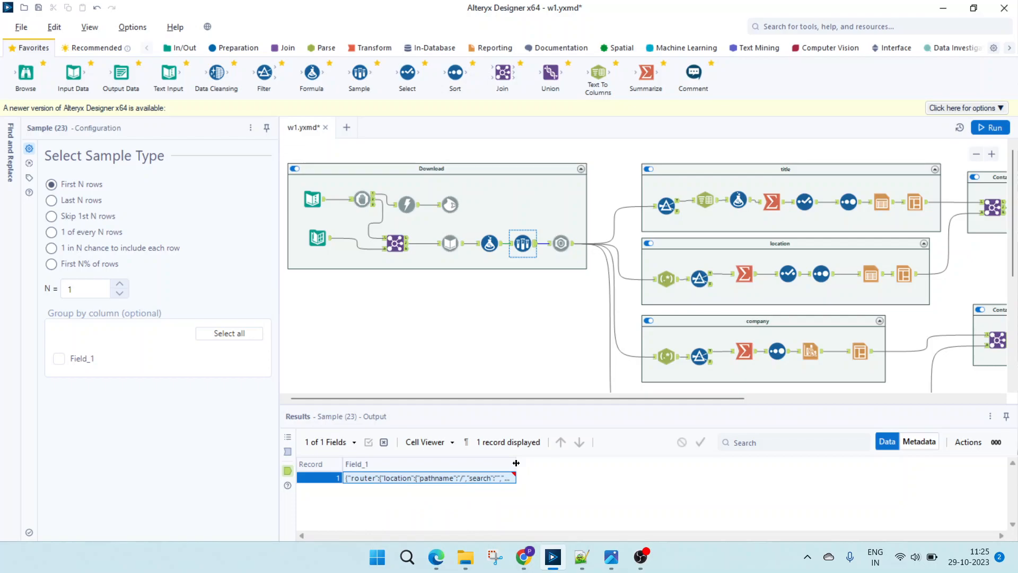
# - Widen the Sample output's Field_1 column to read the JSON, and compare the JSON Parse tool's input with its output
pyautogui.moveTo(516, 463); pyautogui.dragTo(720, 463)
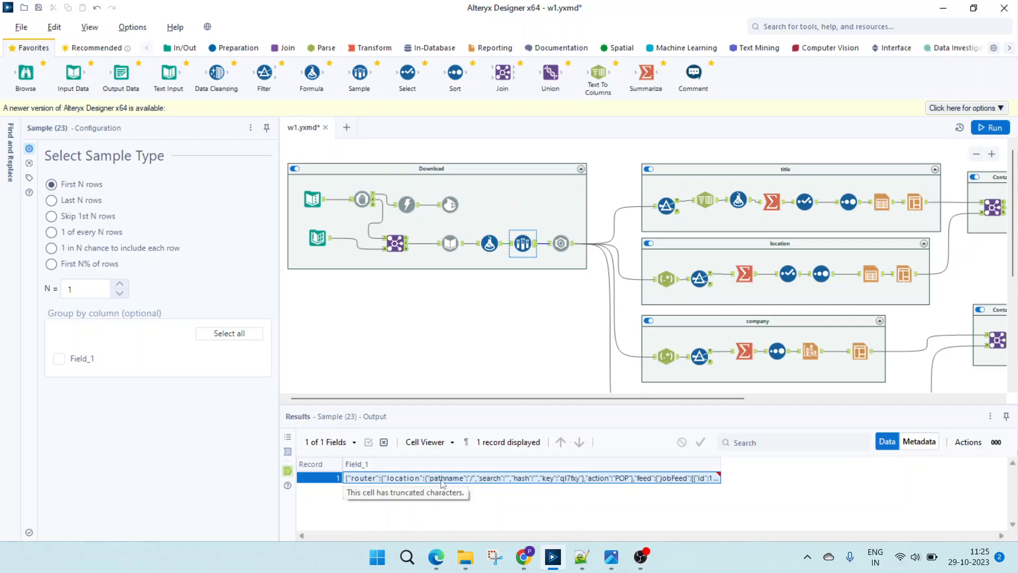
pyautogui.click(561, 244)
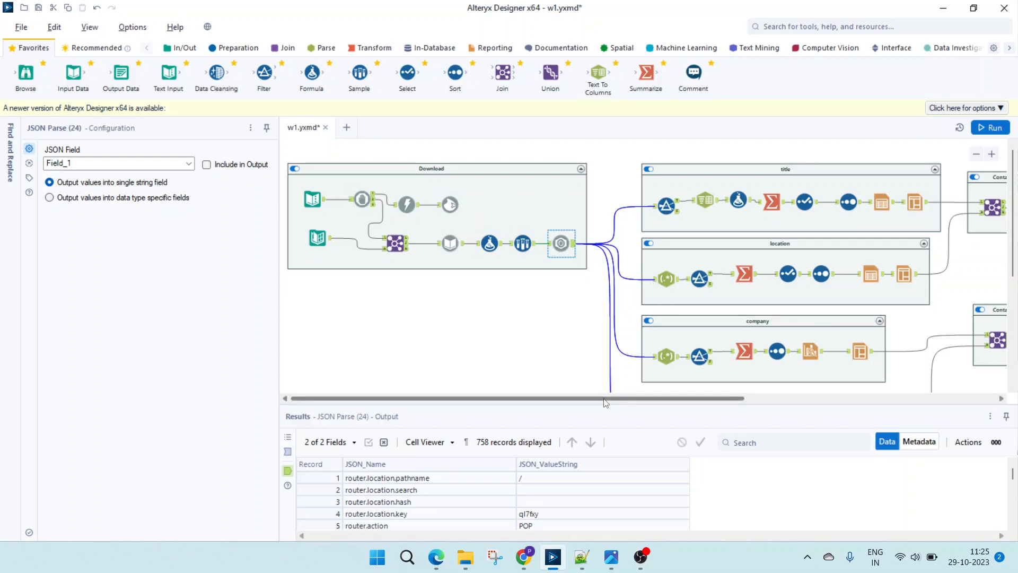
pyautogui.click(287, 452)
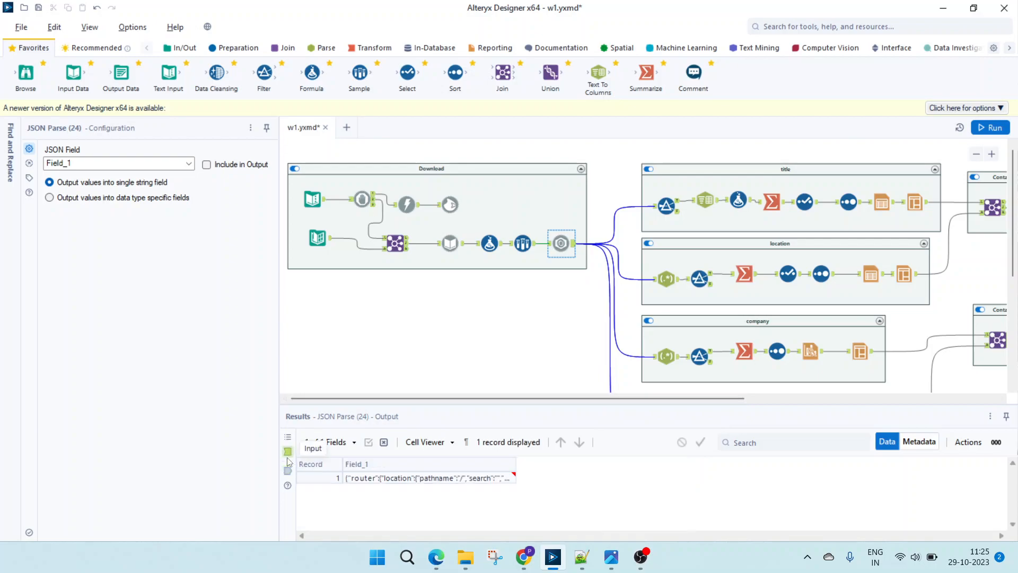
pyautogui.click(287, 471)
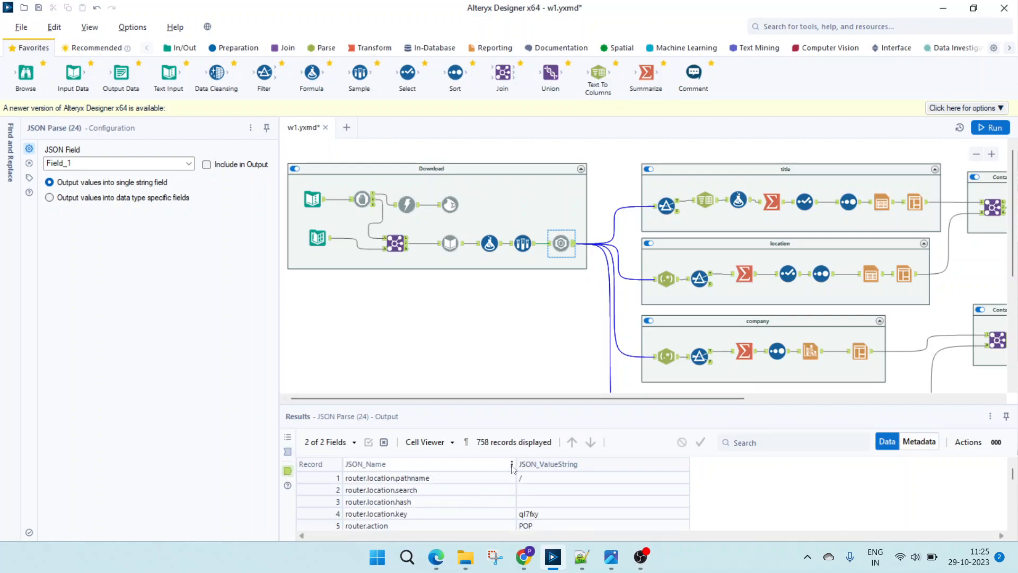
# - Widen the JSON_Name column in the JSON Parse output and check the first job's title record
pyautogui.moveTo(513, 464); pyautogui.dragTo(546, 465)
pyautogui.click(526, 503)
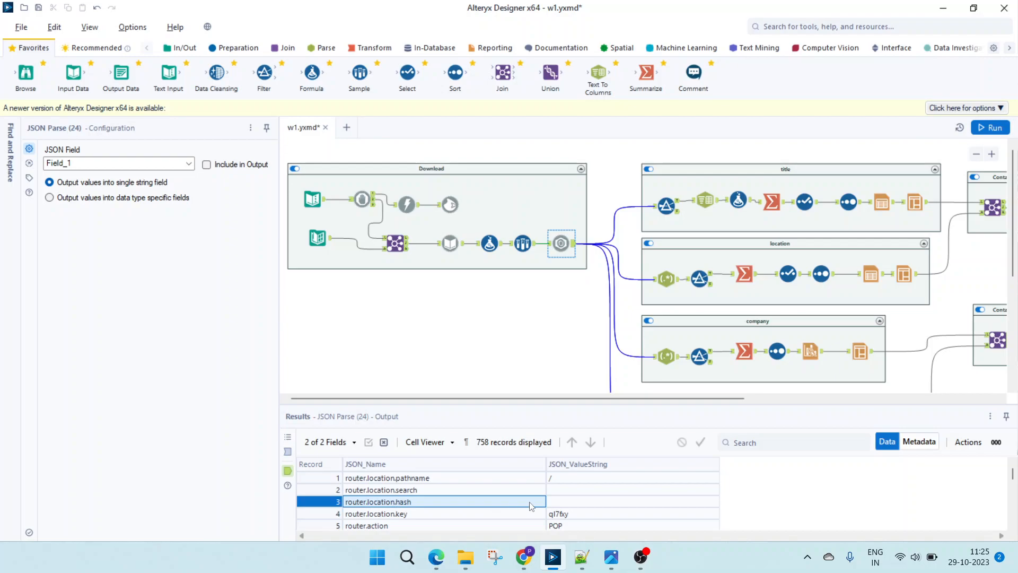
pyautogui.scroll(-2, 496, 503)
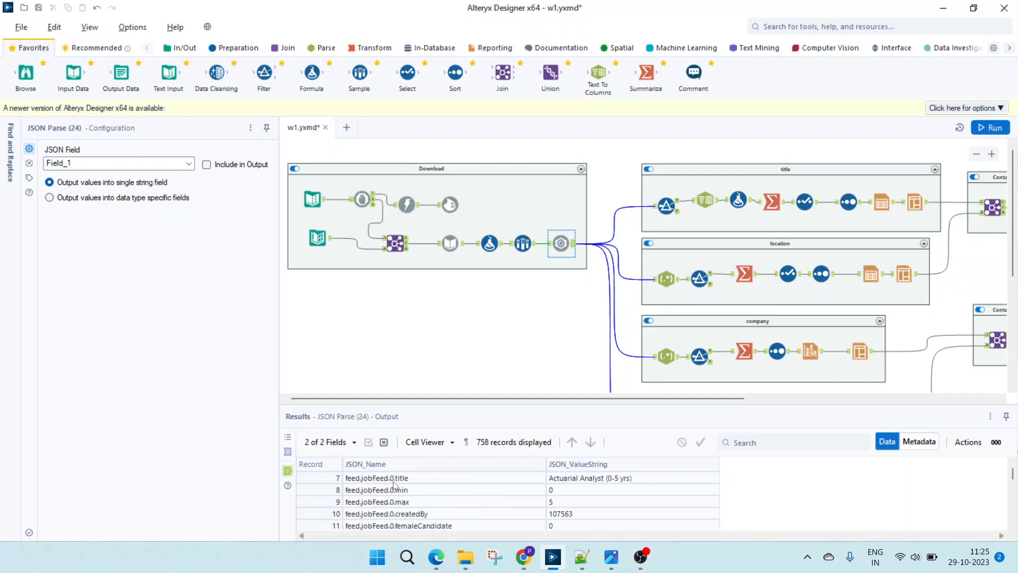
pyautogui.click(592, 479)
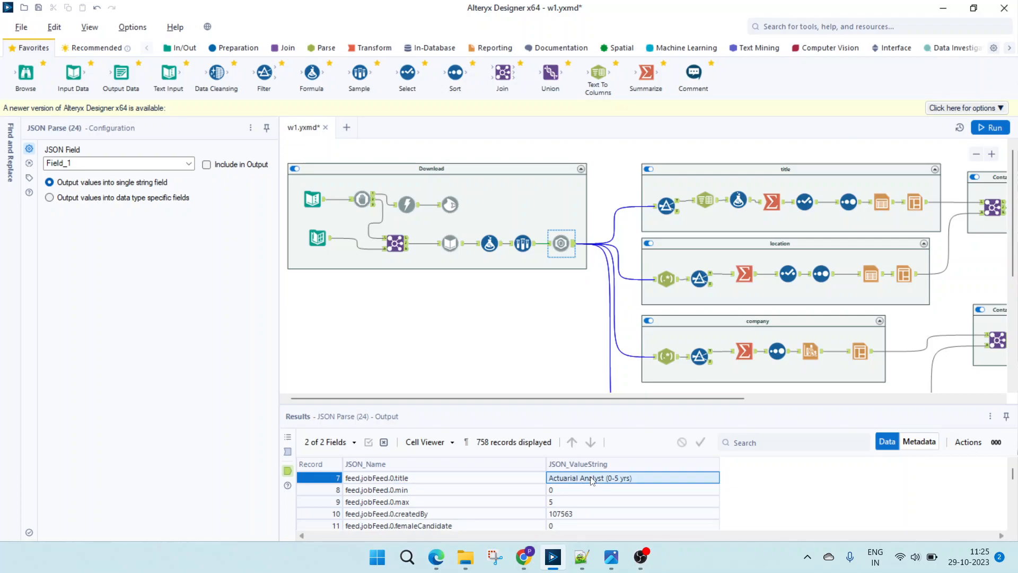
# - Bring the title, location and company containers into view and review the parsed records from the first job's title to the second's
pyautogui.moveTo(554, 398); pyautogui.dragTo(702, 399)
pyautogui.click(402, 480)
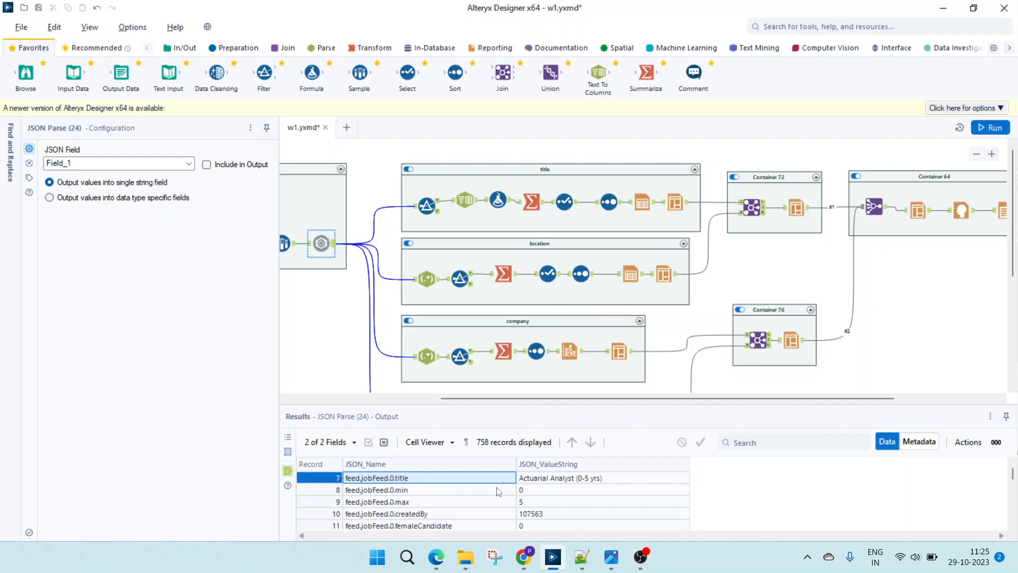
pyautogui.scroll(-7, 484, 512)
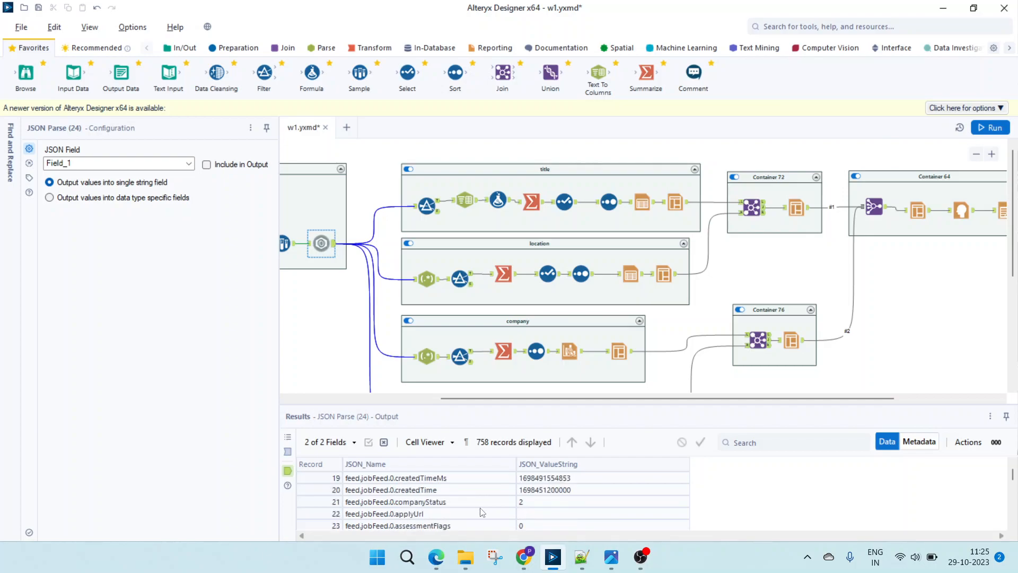
pyautogui.scroll(-3, 482, 512)
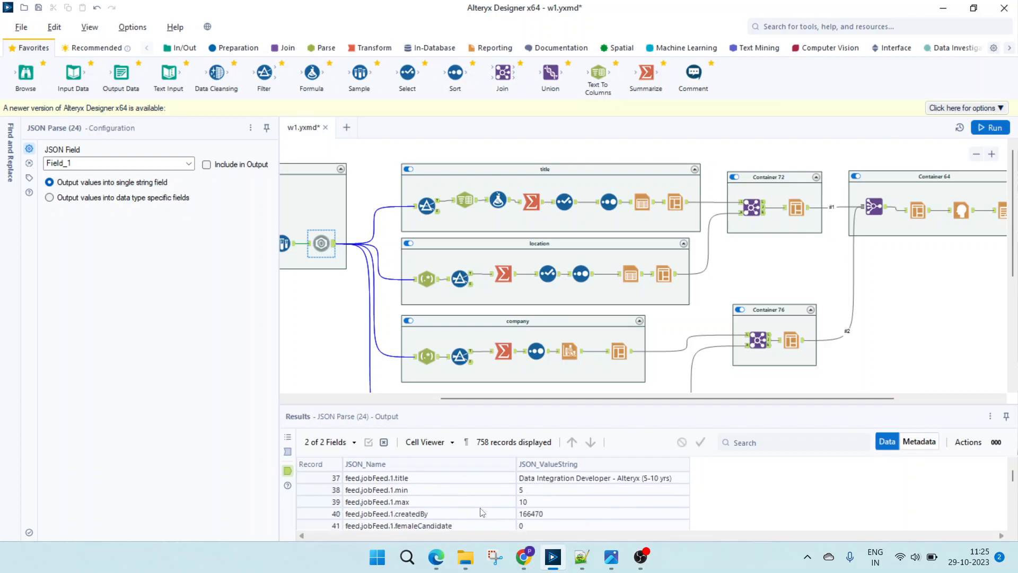
pyautogui.click(415, 483)
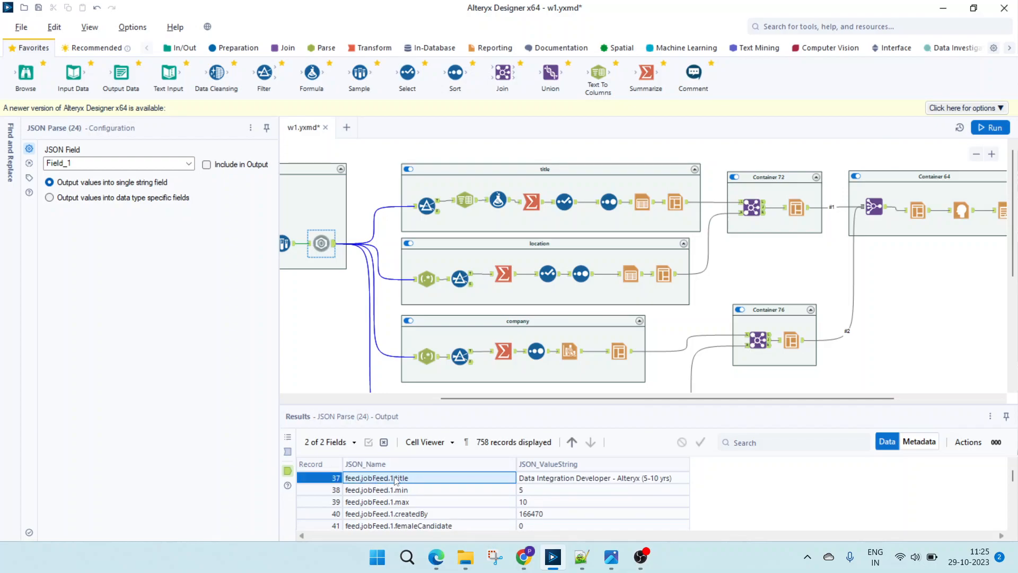
pyautogui.scroll(2, 413, 488)
# - Inspect the title container's Filter condition and review the job titles in its True output
pyautogui.click(408, 243)
pyautogui.click(427, 208)
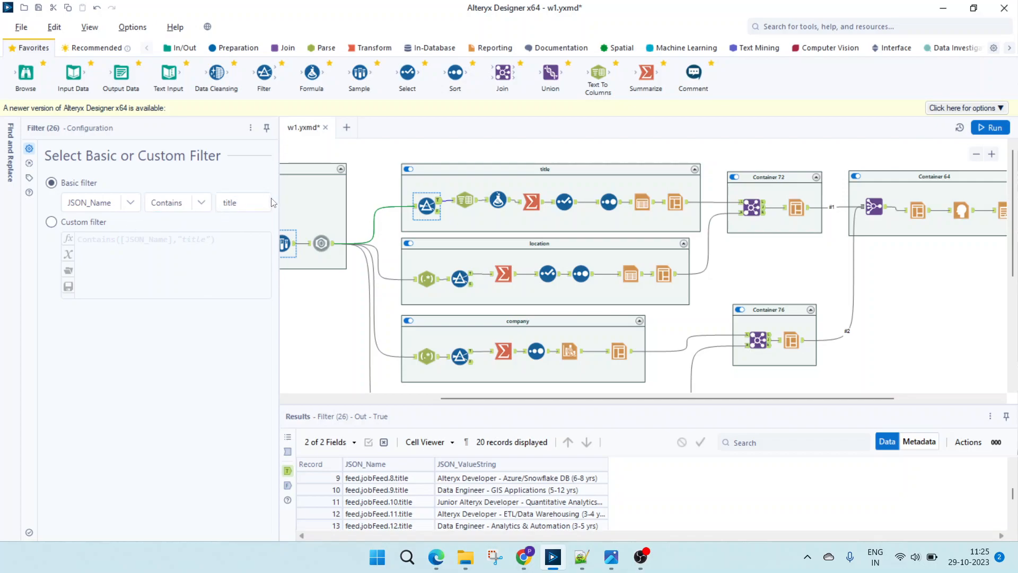
pyautogui.click(452, 489)
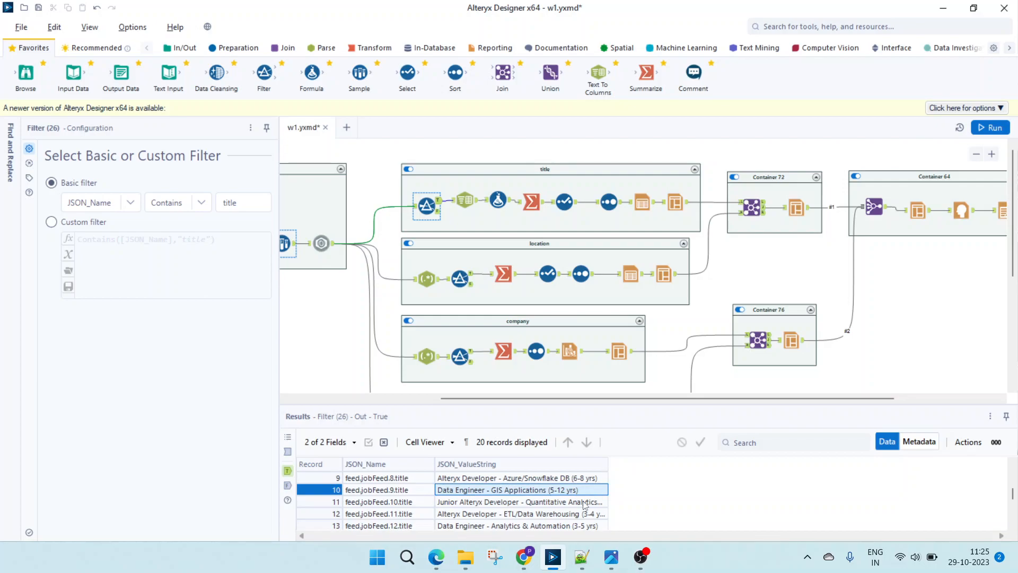
pyautogui.scroll(-3, 585, 504)
pyautogui.scroll(5, 509, 493)
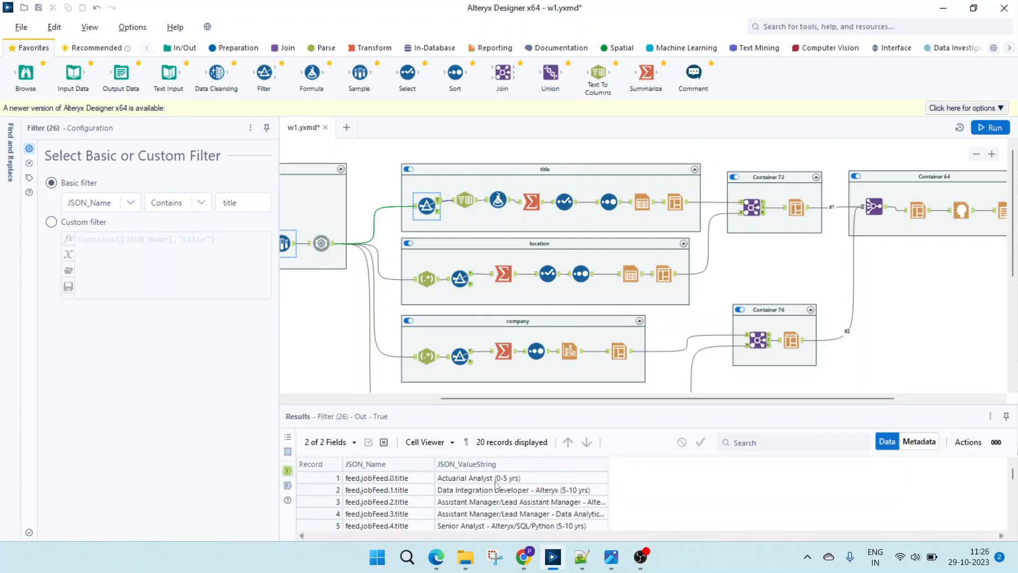
pyautogui.click(459, 481)
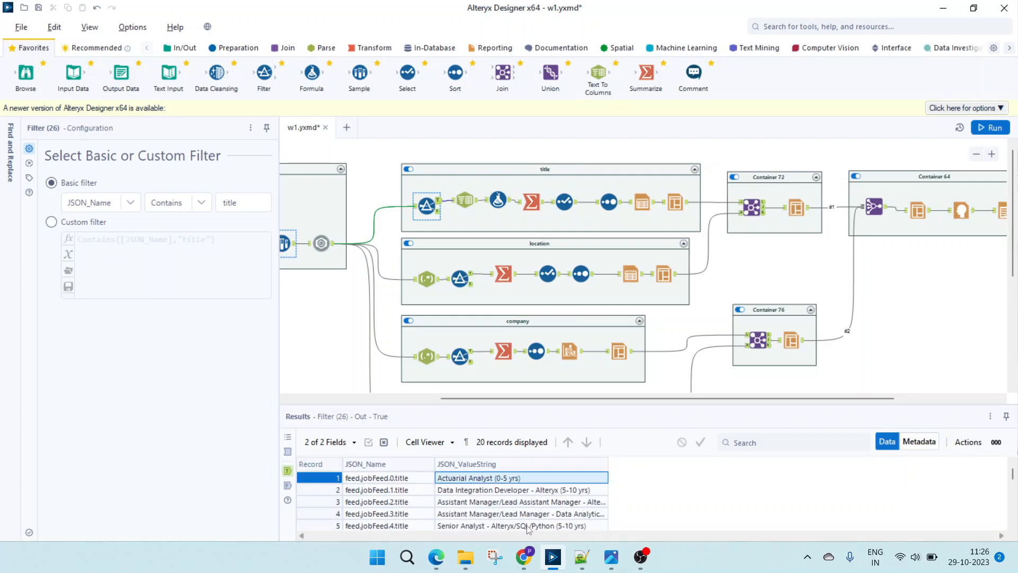
# - Check the last jobs listed on the hirist page in Chrome, and compare them with the Filter's final records in Alteryx Designer
pyautogui.click(527, 557)
pyautogui.scroll(6, 149, 259)
pyautogui.scroll(-3, 200, 359)
pyautogui.scroll(-20, 200, 360)
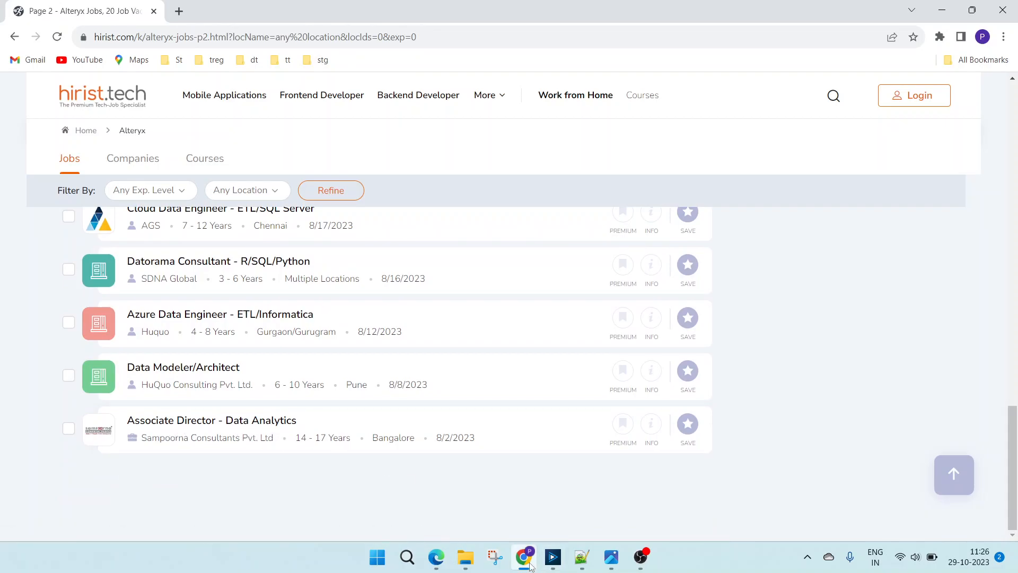
pyautogui.click(554, 558)
pyautogui.scroll(-5, 512, 497)
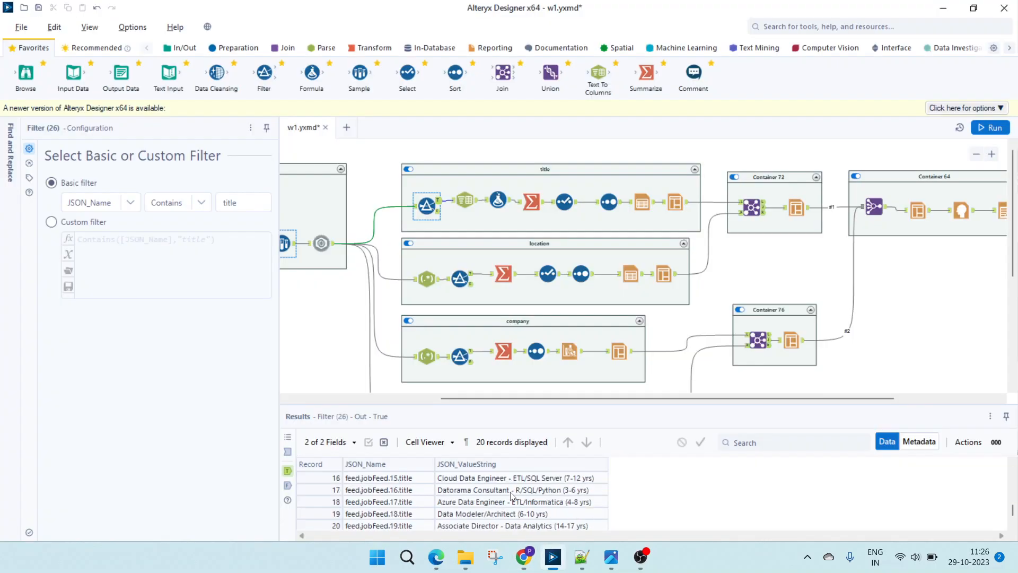
pyautogui.click(591, 517)
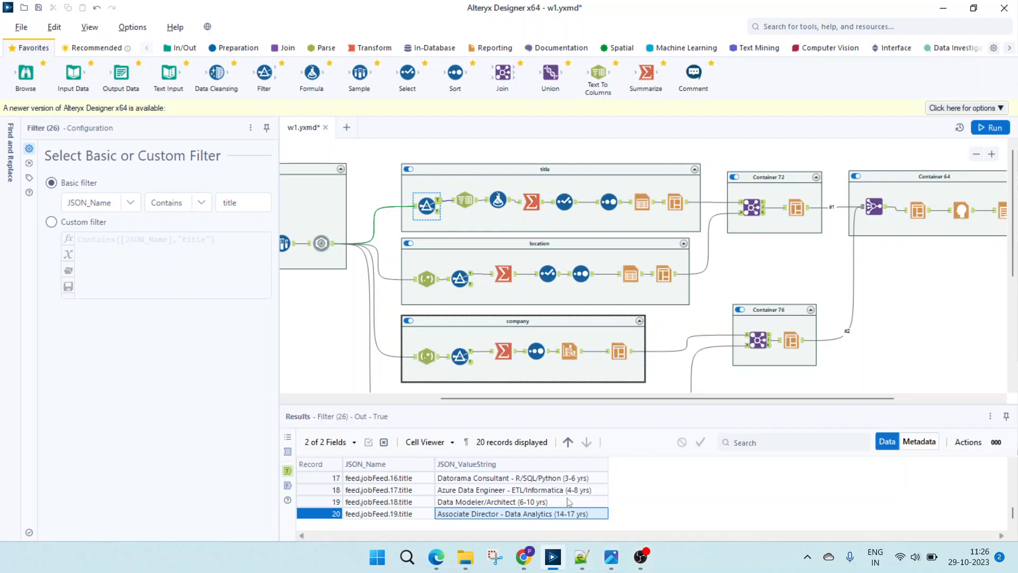
# - Inspect the title container's Text To Columns split settings and the Formula's Replace expression, highlighting the closing-parenthesis argument
pyautogui.click(465, 198)
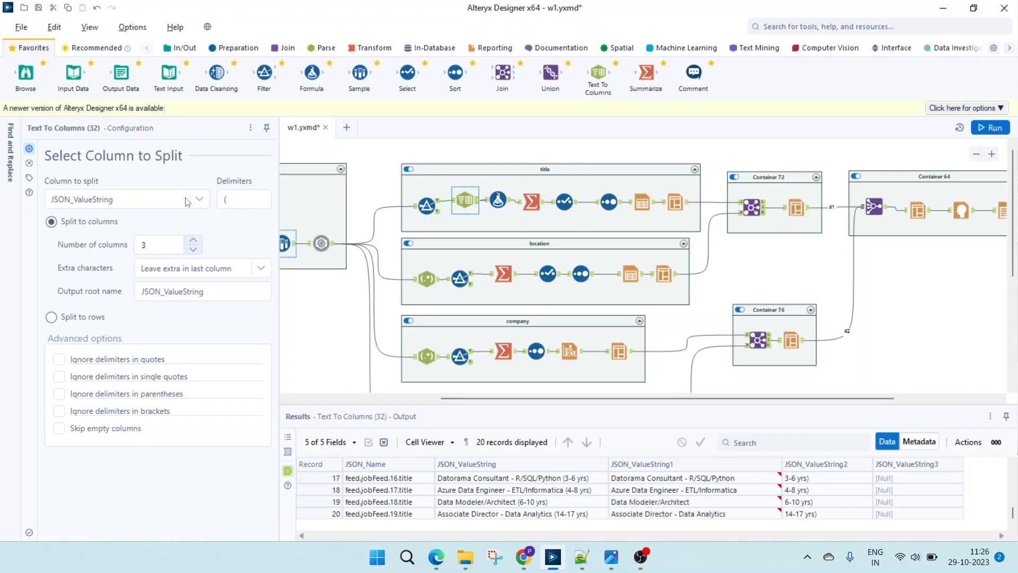
pyautogui.click(498, 201)
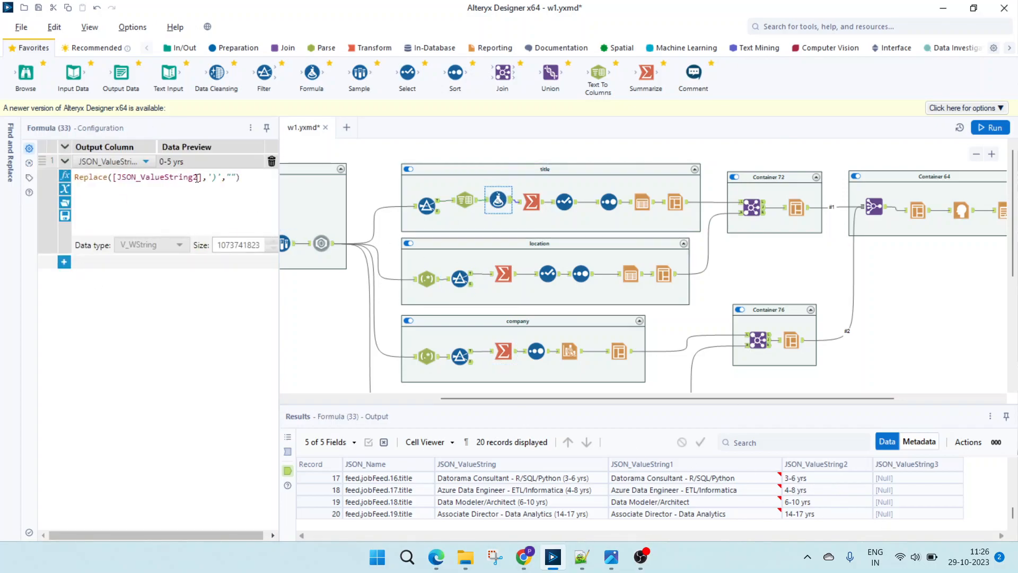
pyautogui.click(216, 178)
pyautogui.moveTo(210, 172); pyautogui.dragTo(209, 169)
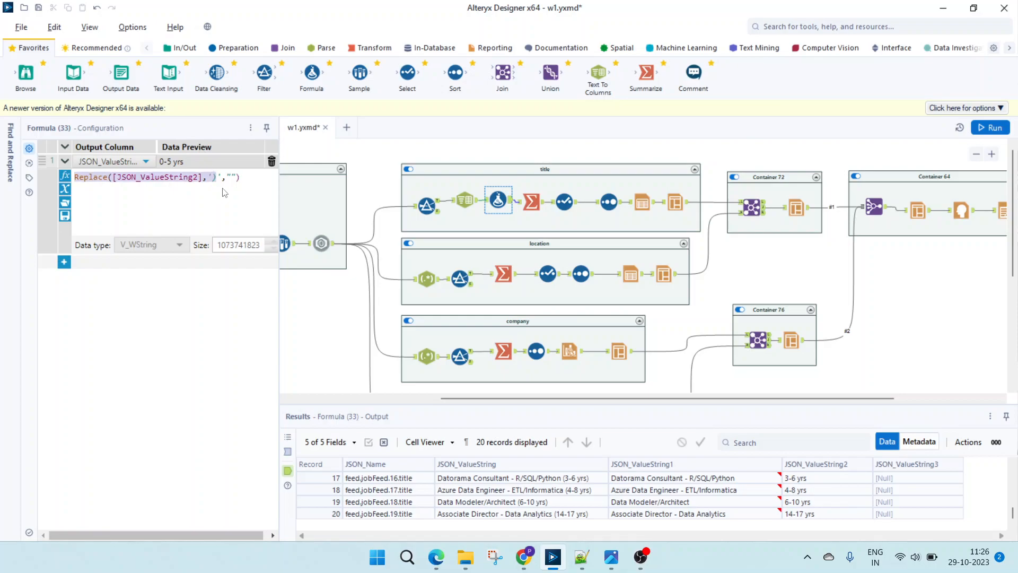
pyautogui.click(219, 184)
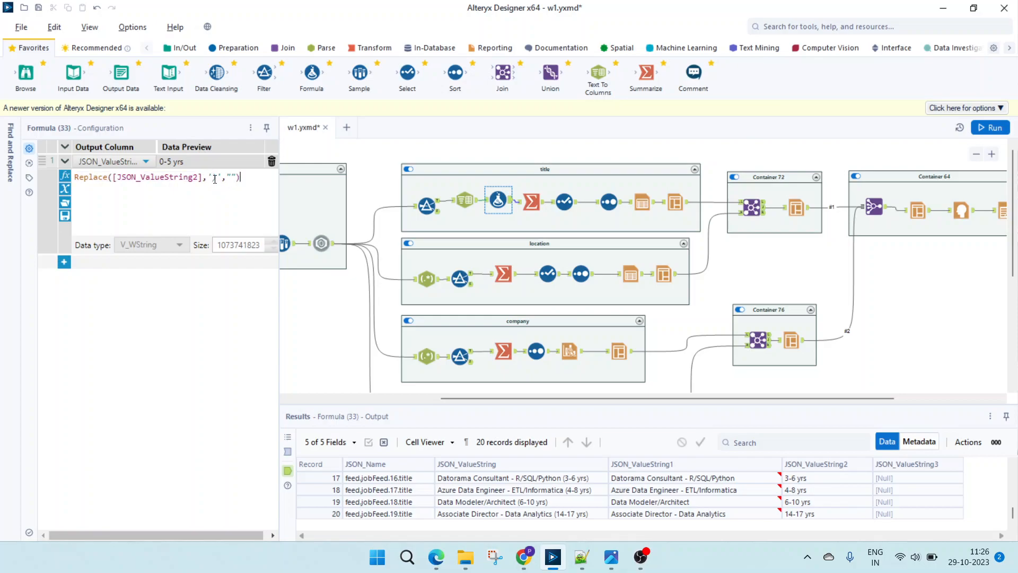
pyautogui.moveTo(222, 177); pyautogui.dragTo(211, 177)
pyautogui.click(217, 177)
# - Examine the title container's Summarize actions and output, the Select tool's renamed fields and the Sort tool's order
pyautogui.click(532, 203)
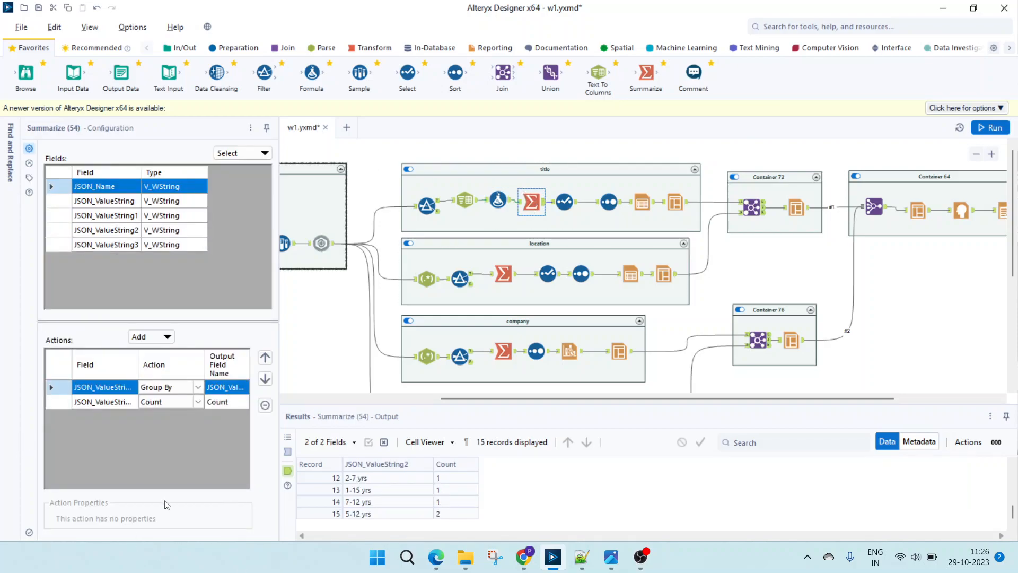
pyautogui.scroll(4, 366, 493)
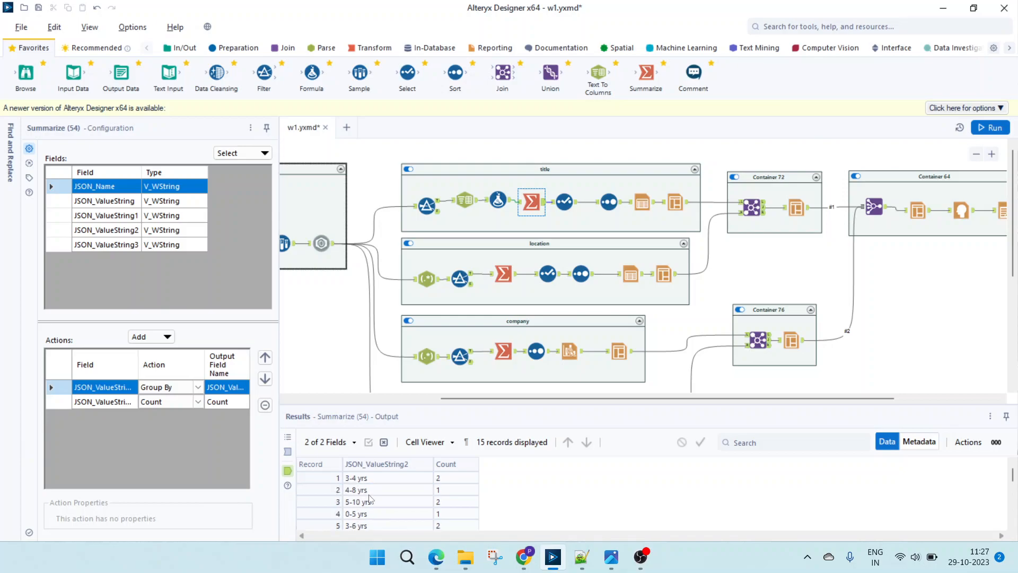
pyautogui.scroll(-4, 467, 491)
pyautogui.click(564, 202)
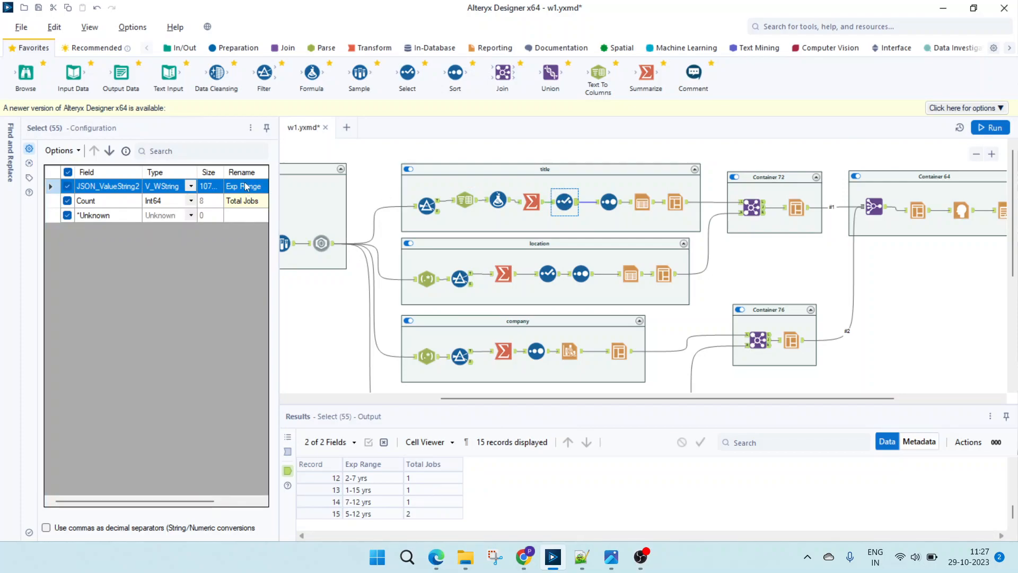
pyautogui.click(609, 202)
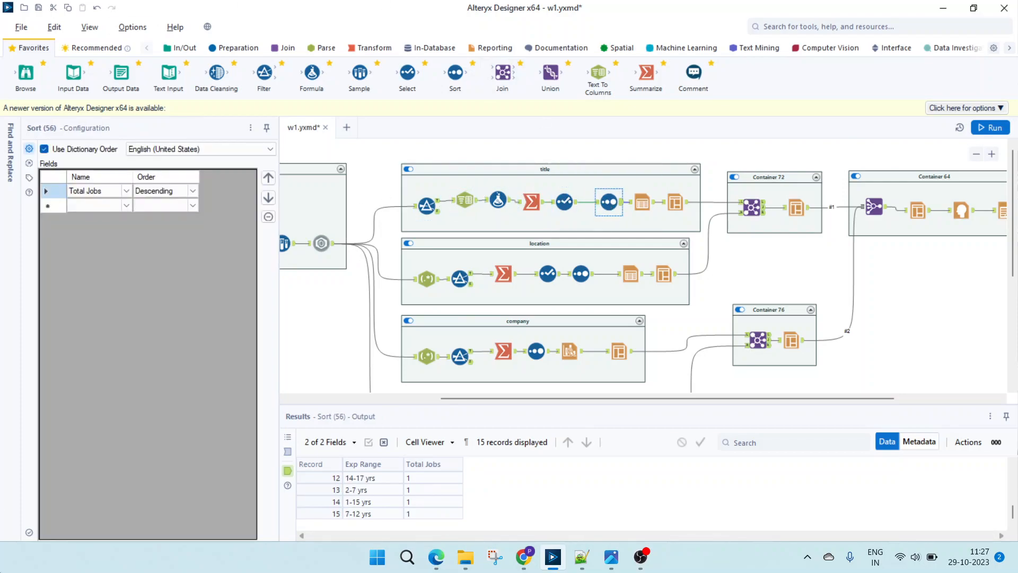
# - Inspect the configuration of the Table and Layout tools at the end of the title container
pyautogui.click(648, 202)
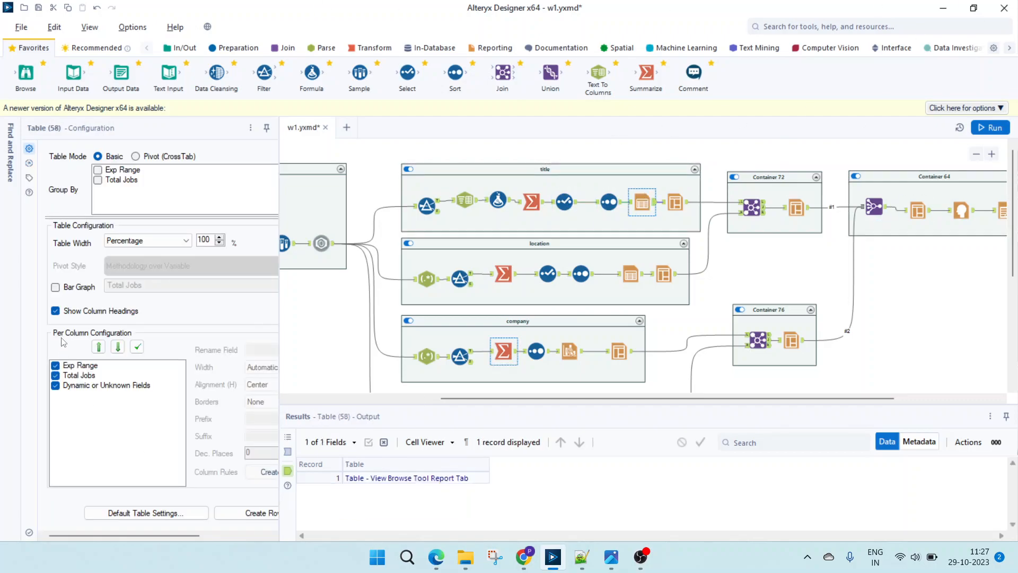
pyautogui.keyDown('ctrl'); pyautogui.click(675, 204); pyautogui.keyUp('ctrl')
pyautogui.click(674, 205)
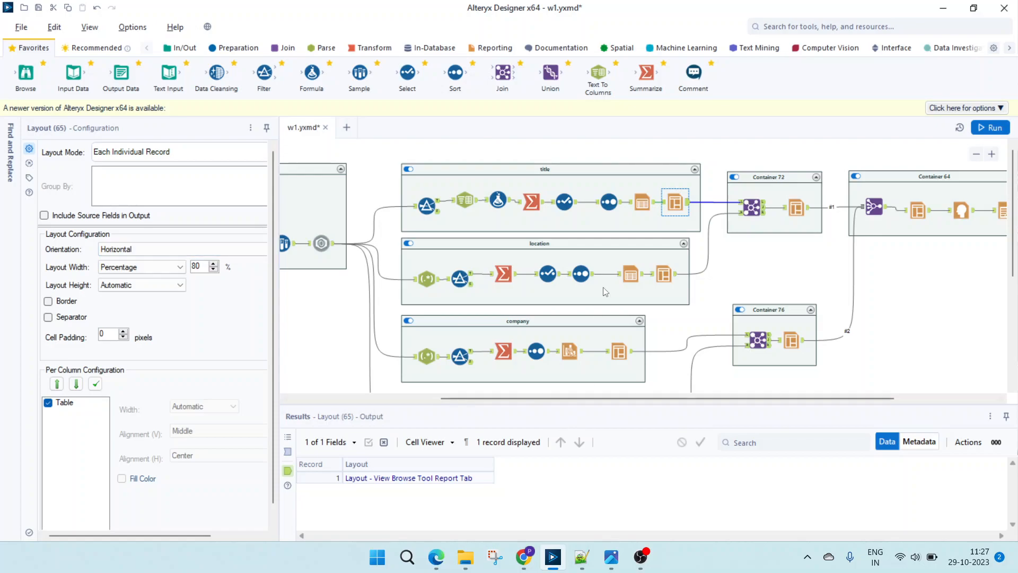
# - Switch to Edge and examine the Exp Range and Total Jobs table in the out.pdf report
pyautogui.click(436, 557)
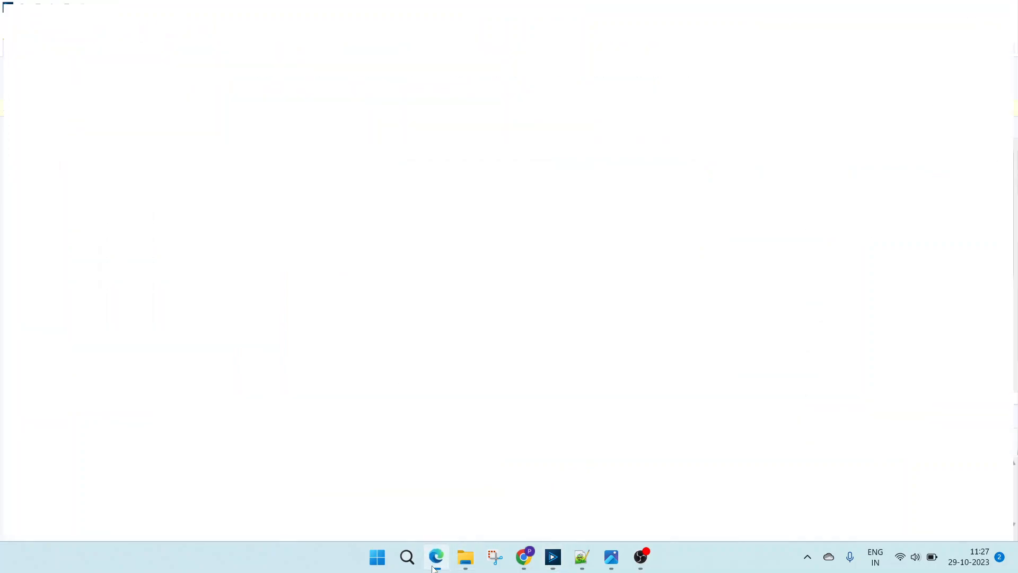
pyautogui.moveTo(246, 172); pyautogui.dragTo(398, 390)
pyautogui.doubleClick(265, 172)
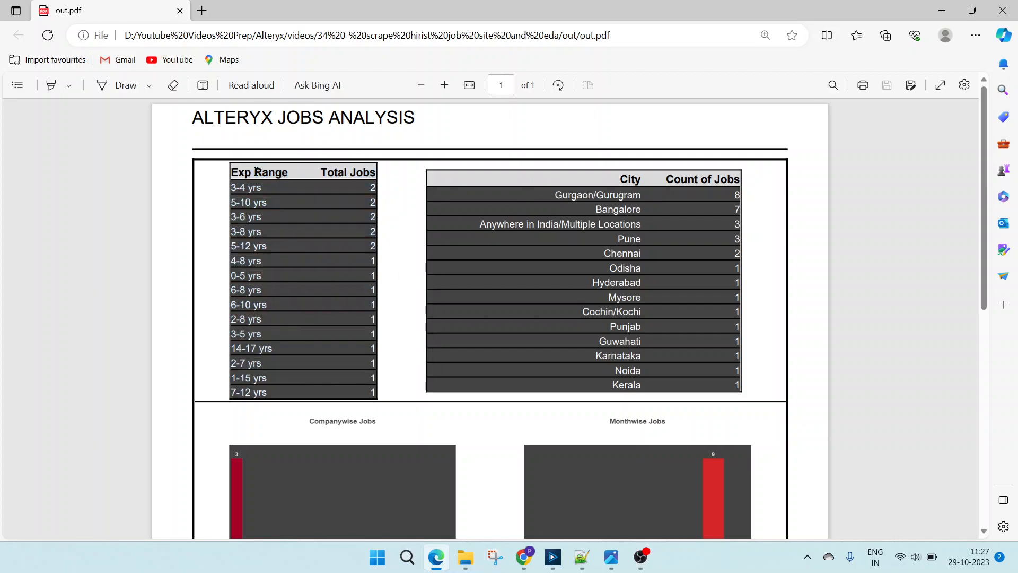
pyautogui.click(263, 222)
# - Switch to Alteryx Designer and examine the RegEx tool's match settings and output in the location container
pyautogui.click(552, 558)
pyautogui.click(470, 250)
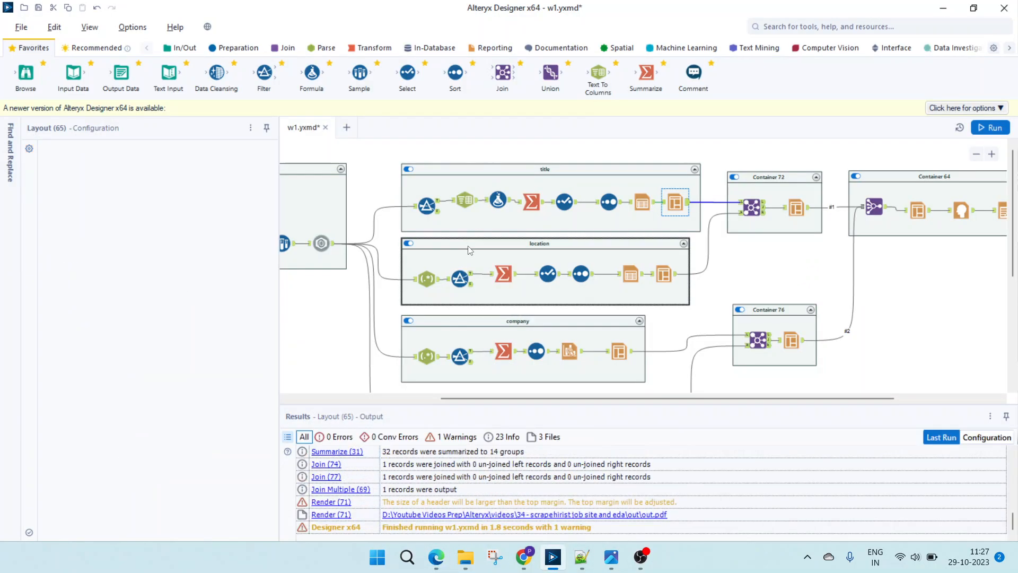
pyautogui.click(431, 281)
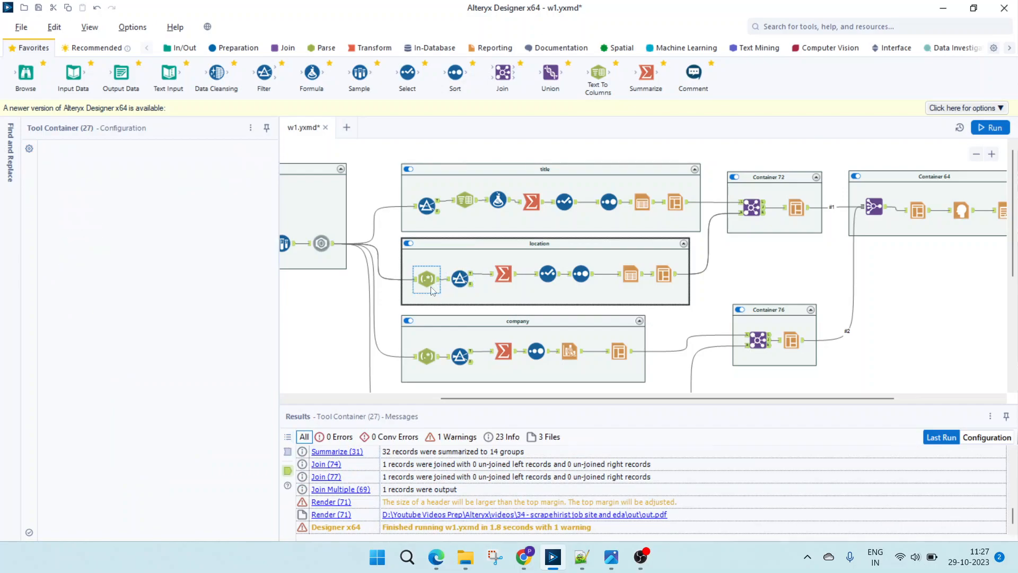
pyautogui.click(410, 512)
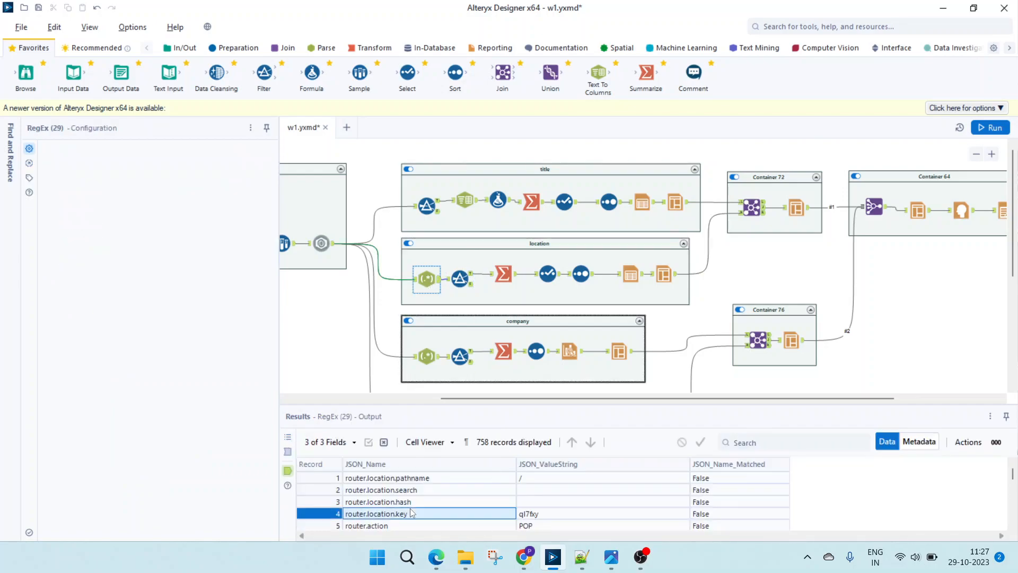
# - Examine the location container's RegEx input records to find the location name fields of the first two jobs
pyautogui.click(288, 451)
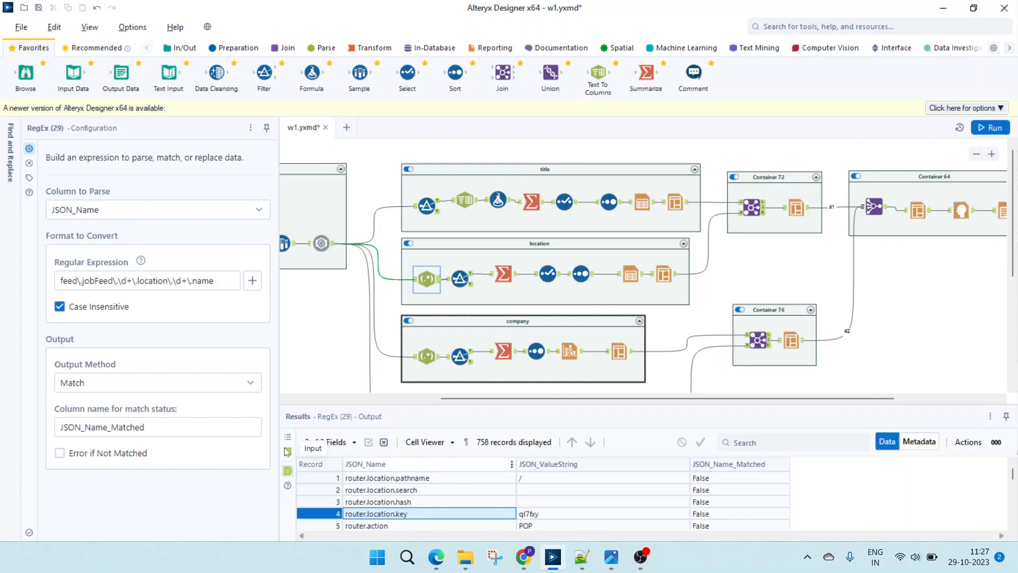
pyautogui.click(387, 490)
pyautogui.scroll(-4, 389, 493)
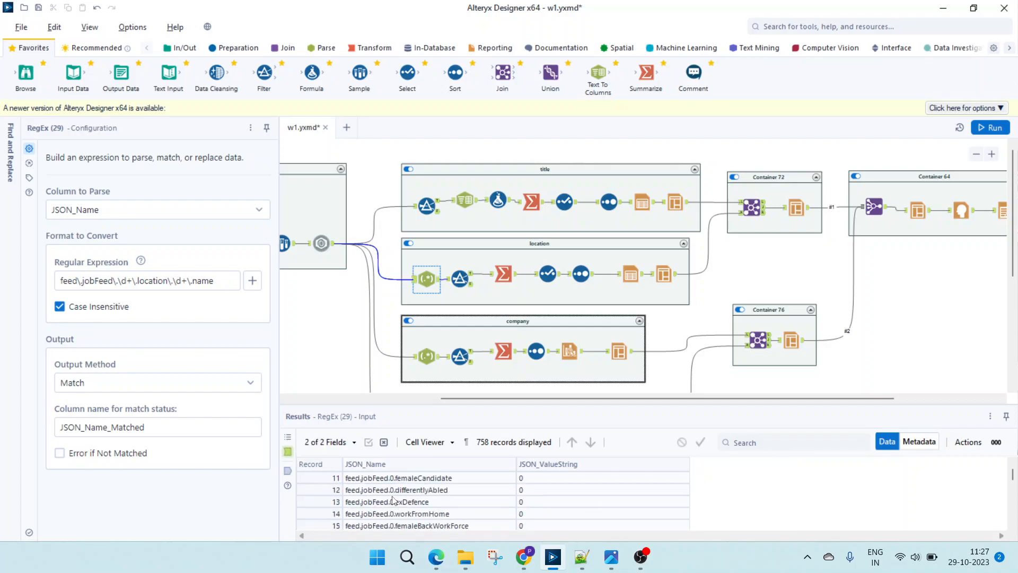
pyautogui.scroll(-1, 408, 515)
pyautogui.scroll(2, 408, 515)
pyautogui.scroll(-5, 408, 516)
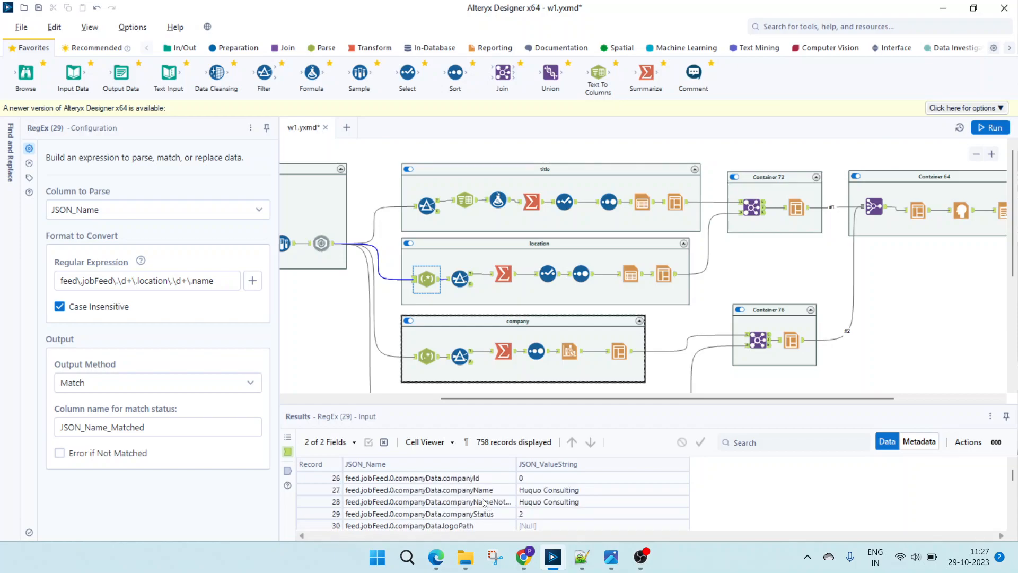
pyautogui.click(448, 513)
pyautogui.scroll(-2, 446, 513)
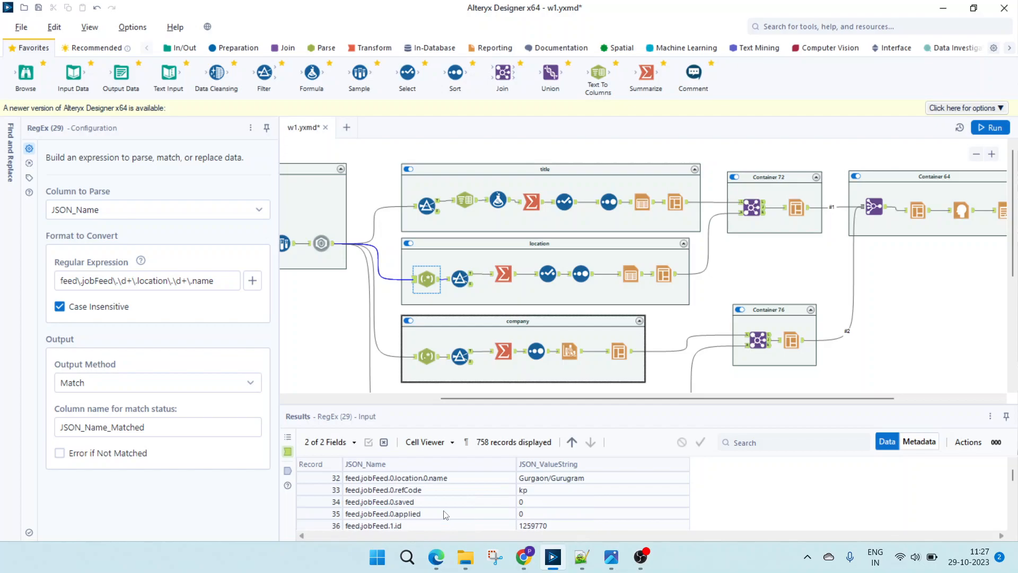
pyautogui.scroll(-5, 446, 515)
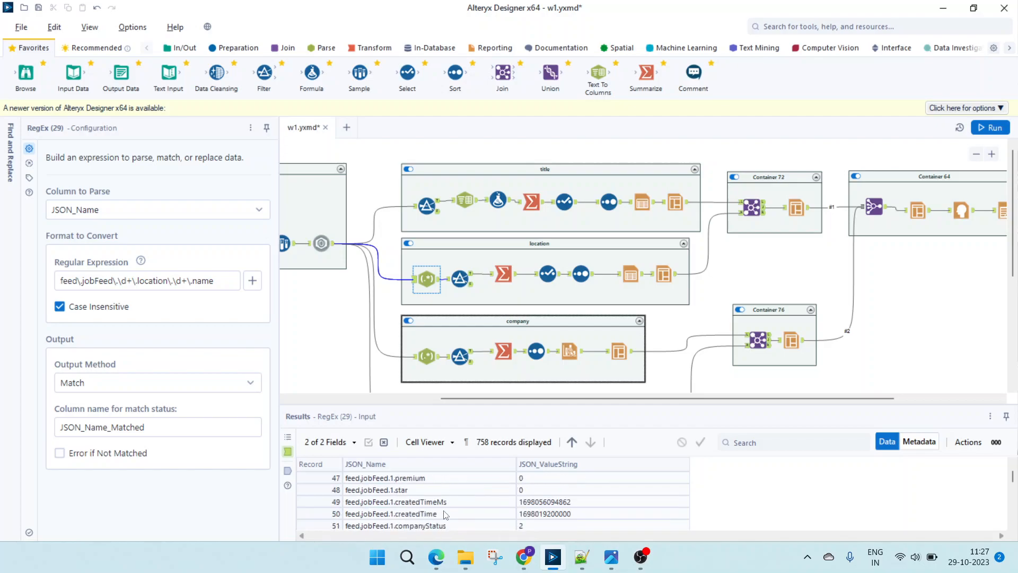
pyautogui.scroll(-6, 446, 514)
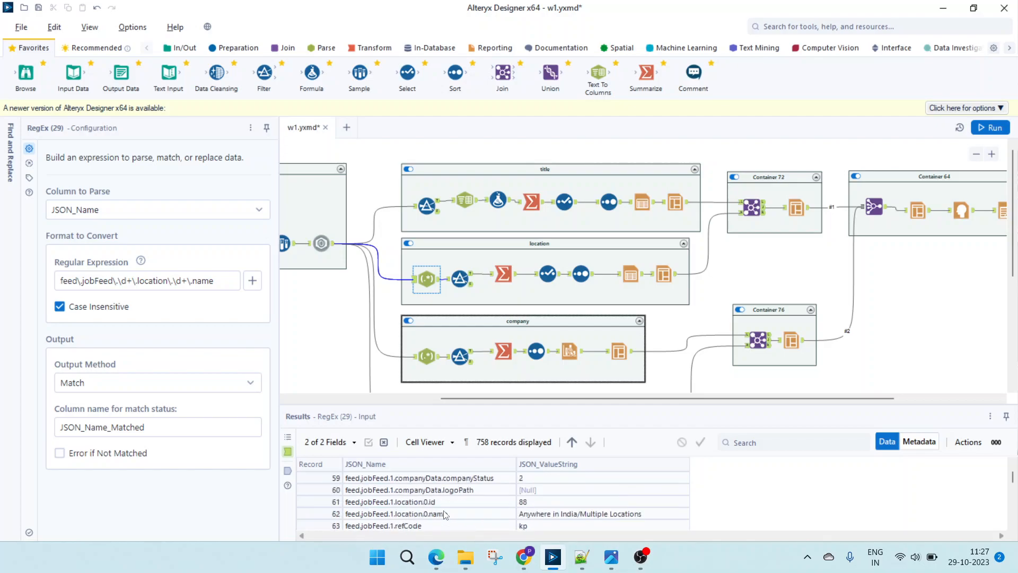
# - Return through the RegEx input records to the first job's feed.jobFeed.0.location.0.name field and select it
pyautogui.scroll(4, 446, 514)
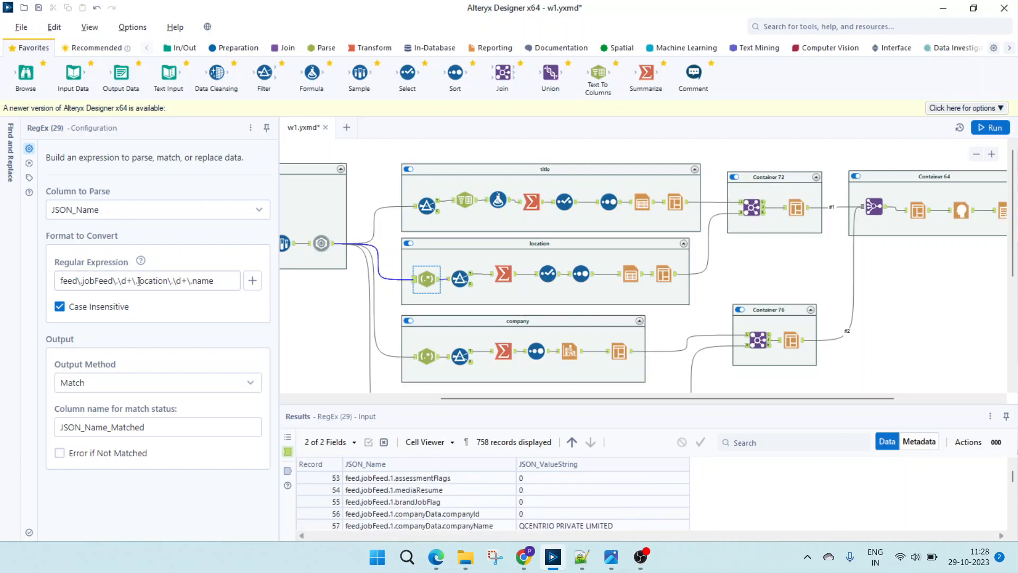
pyautogui.scroll(8, 464, 517)
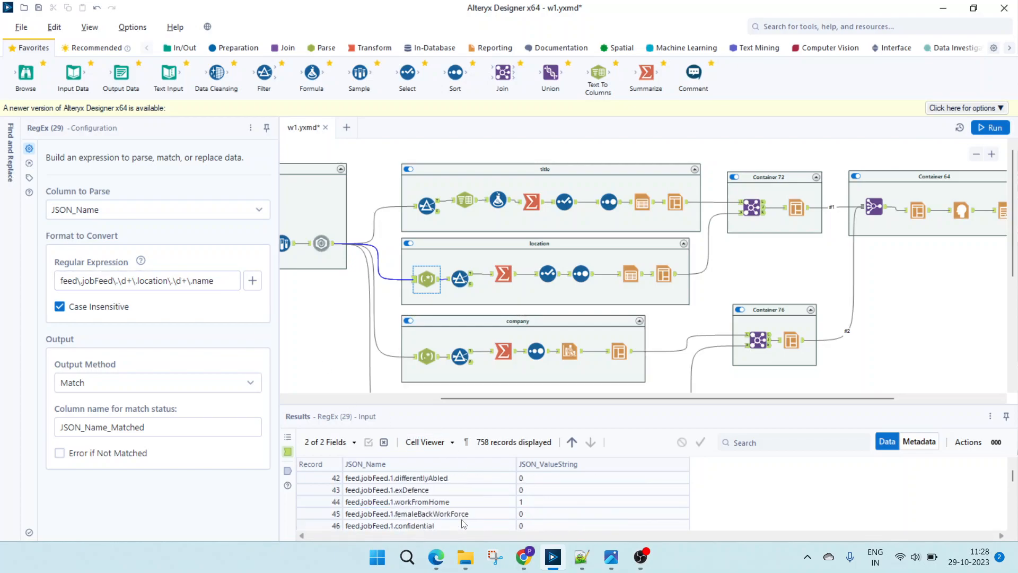
pyautogui.scroll(1, 457, 501)
pyautogui.scroll(-2, 457, 502)
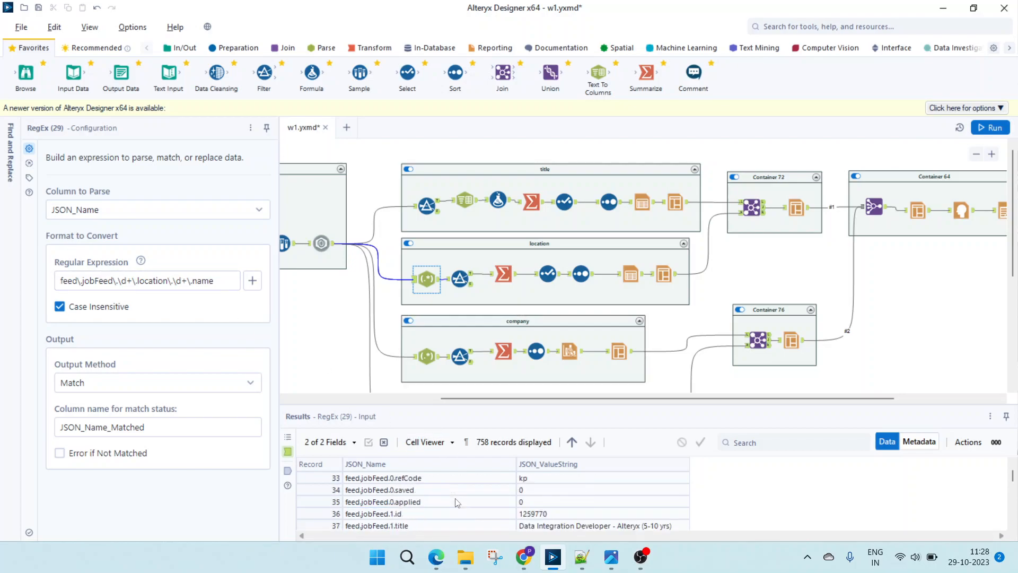
pyautogui.scroll(1, 439, 517)
pyautogui.click(428, 504)
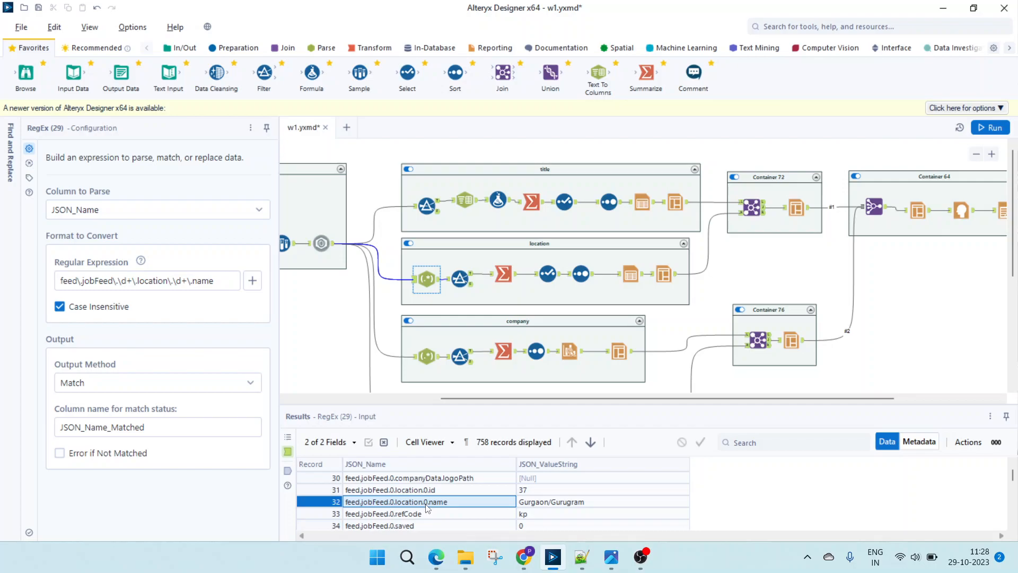
# - Compare how the job index changes in the JSON_Name values of the following jobs in the RegEx input
pyautogui.scroll(-4, 427, 507)
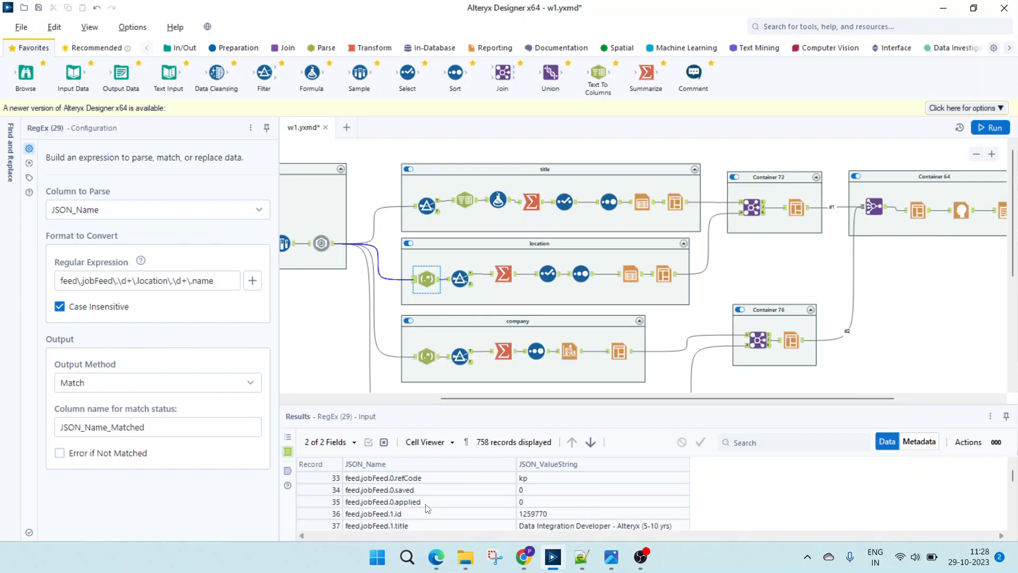
pyautogui.scroll(-2, 428, 515)
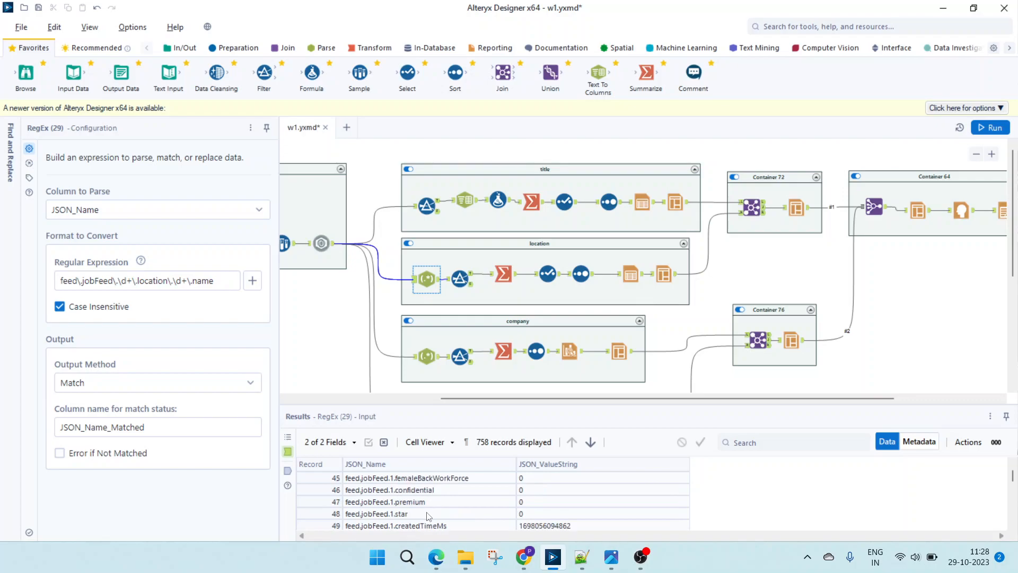
pyautogui.scroll(-2, 424, 523)
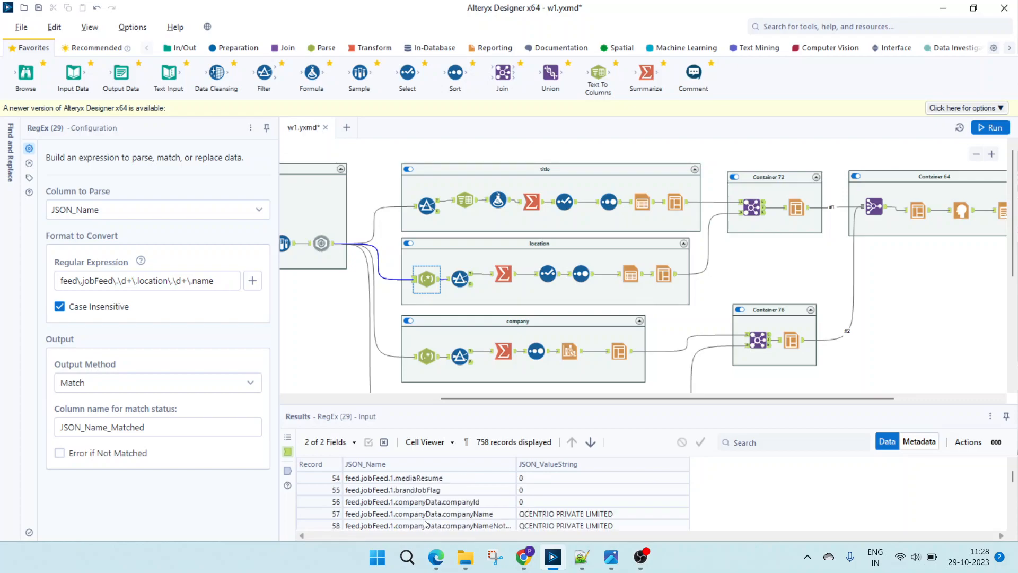
pyautogui.scroll(-4, 427, 522)
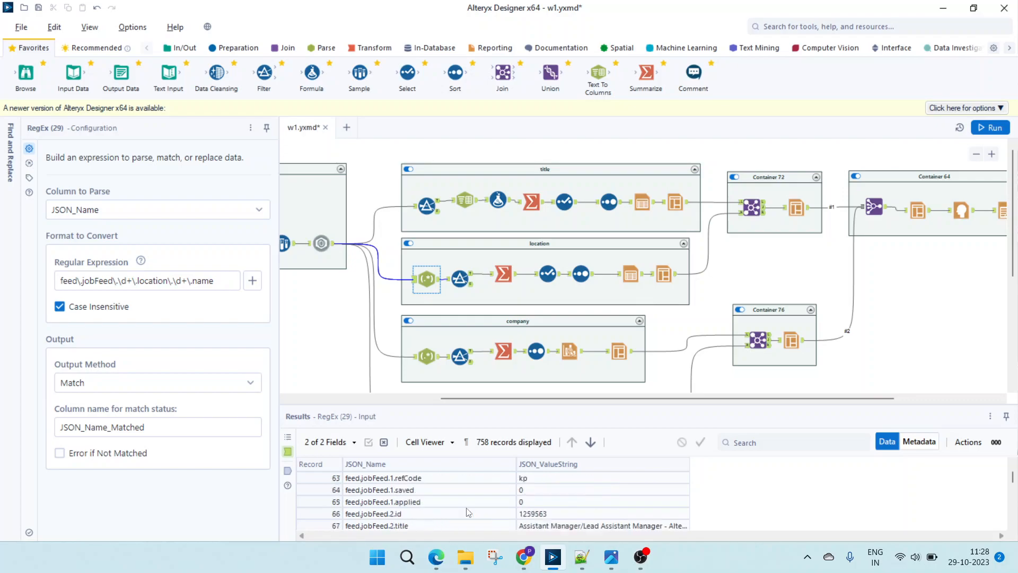
pyautogui.scroll(-7, 468, 512)
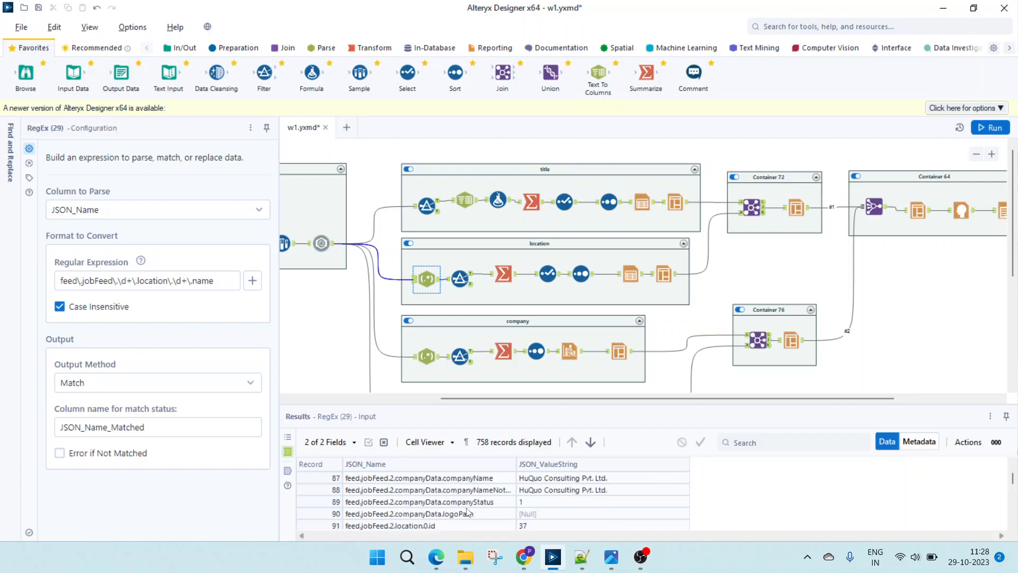
pyautogui.scroll(-4, 467, 512)
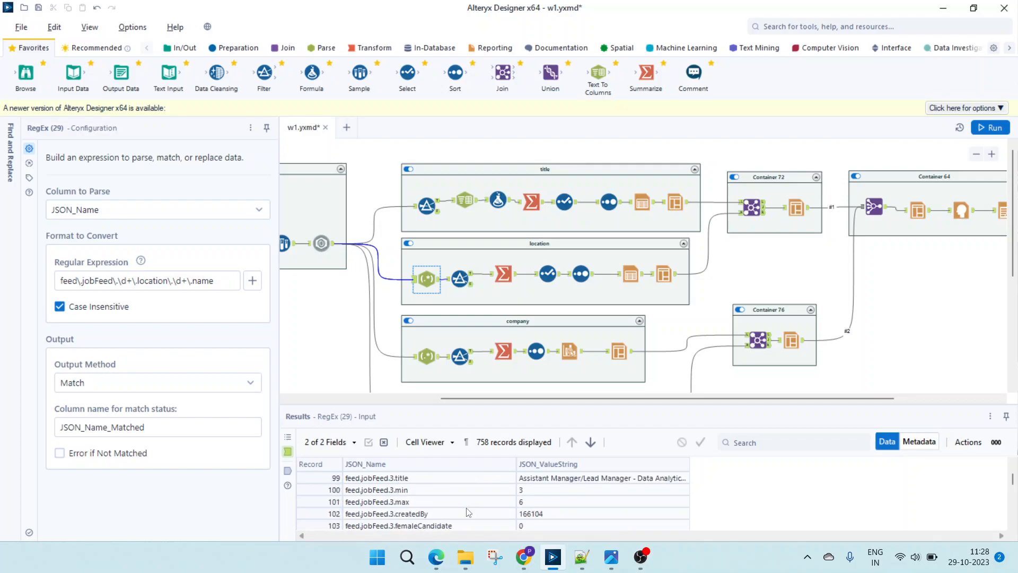
pyautogui.scroll(-1, 468, 512)
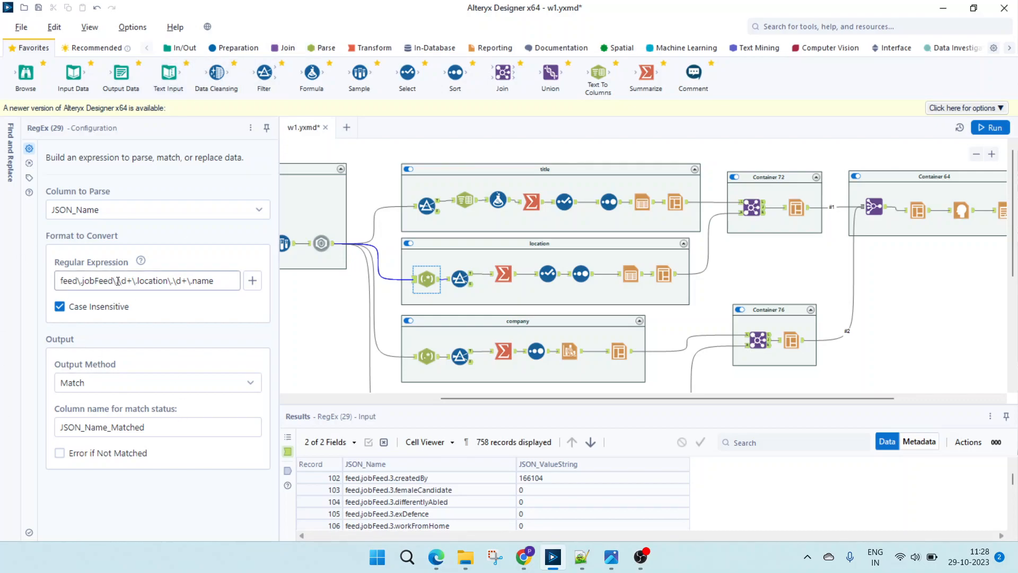
# - Highlight the jobFeed and location parts of the regular expression and check the fourth job's location name match in the RegEx output
pyautogui.moveTo(117, 280); pyautogui.dragTo(30, 287)
pyautogui.moveTo(129, 282); pyautogui.dragTo(171, 278)
pyautogui.click(287, 471)
pyautogui.scroll(-8, 722, 504)
pyautogui.scroll(1, 733, 514)
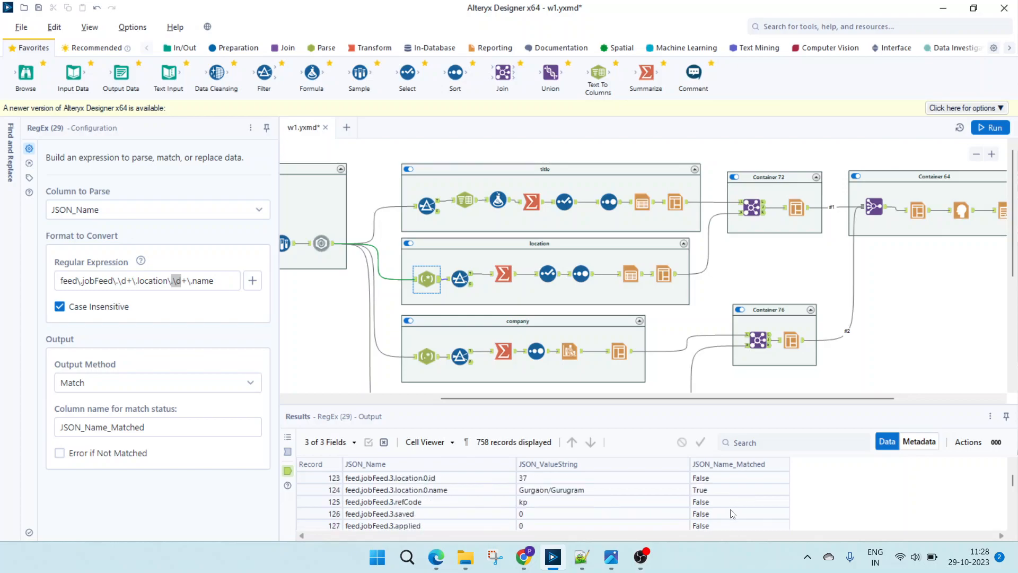
pyautogui.click(548, 491)
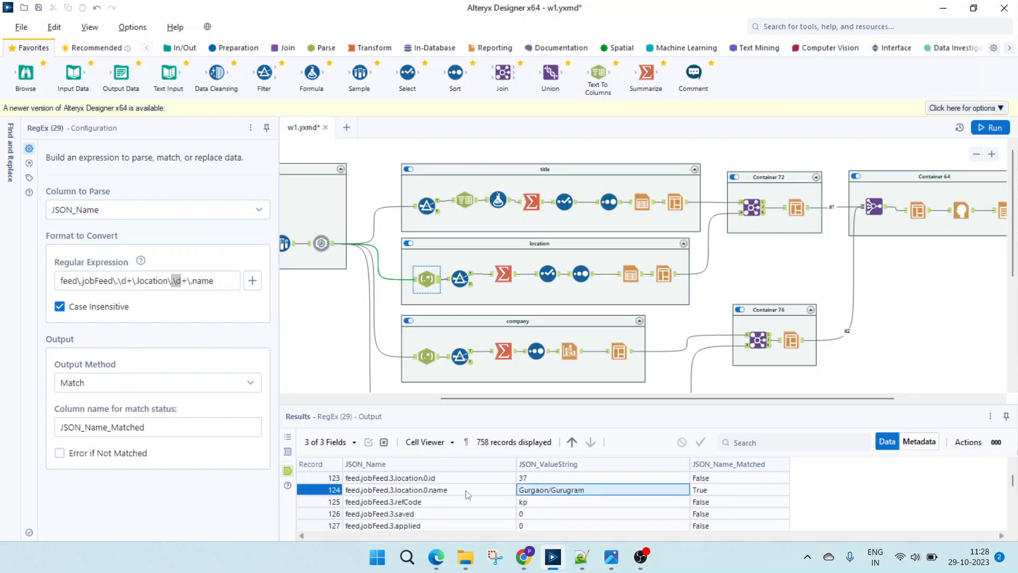
pyautogui.click(710, 492)
# - Examine the location name matches of the subsequent jobs in the RegEx output, selecting the rows for jobFeed 4 and 5
pyautogui.scroll(-9, 713, 496)
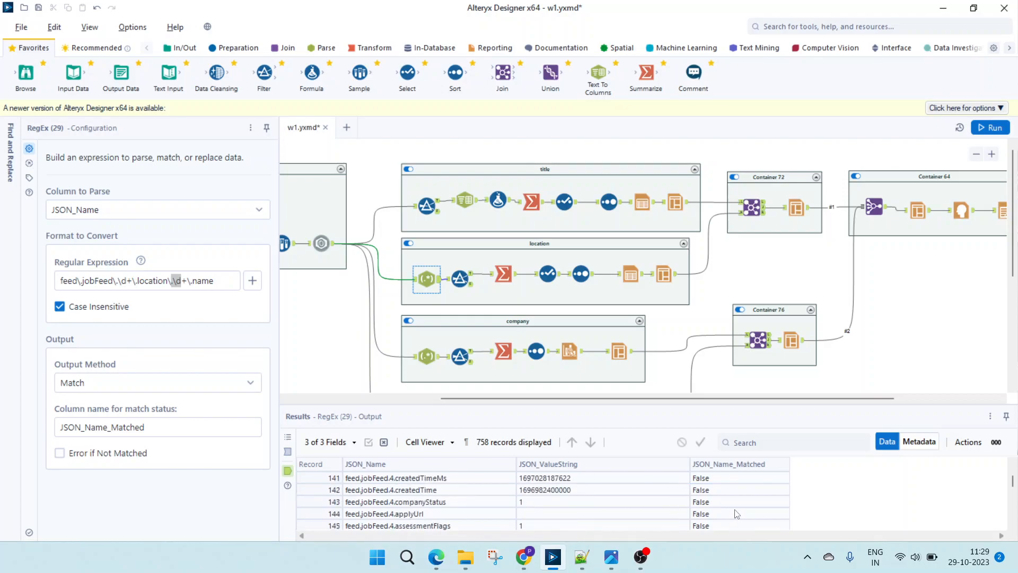
pyautogui.scroll(-1, 736, 513)
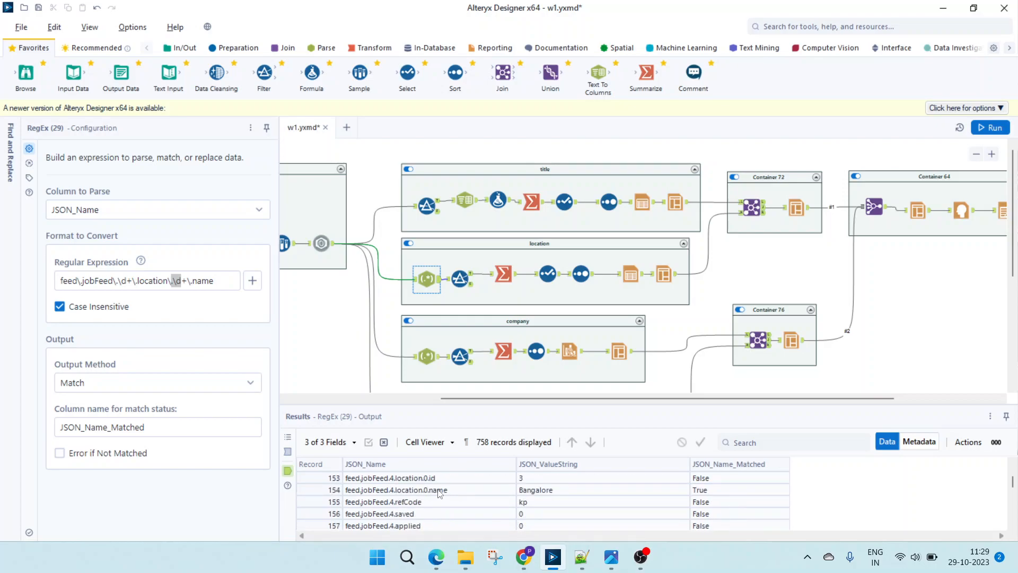
pyautogui.click(434, 491)
pyautogui.click(522, 491)
pyautogui.scroll(-7, 531, 502)
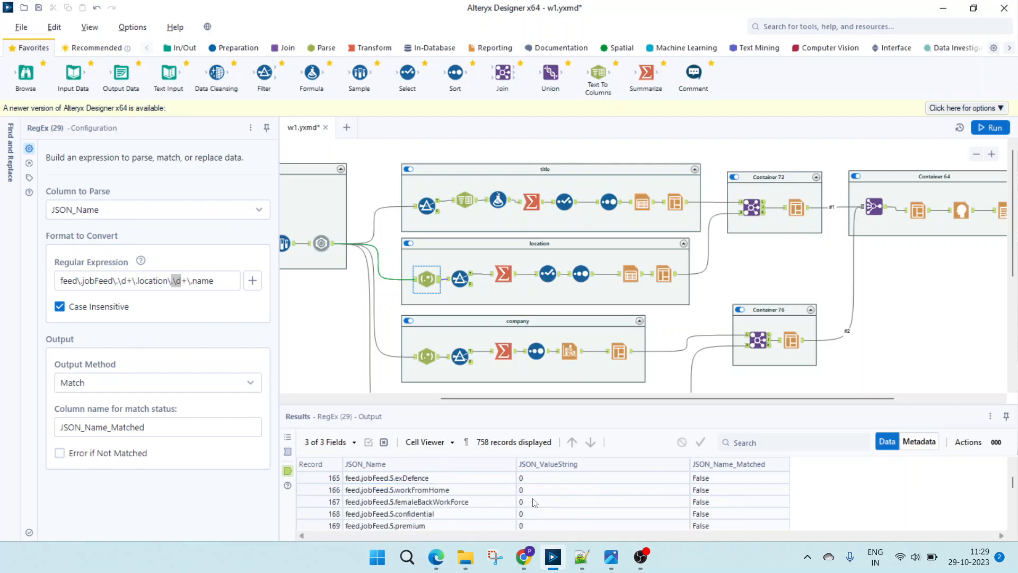
pyautogui.scroll(-3, 535, 503)
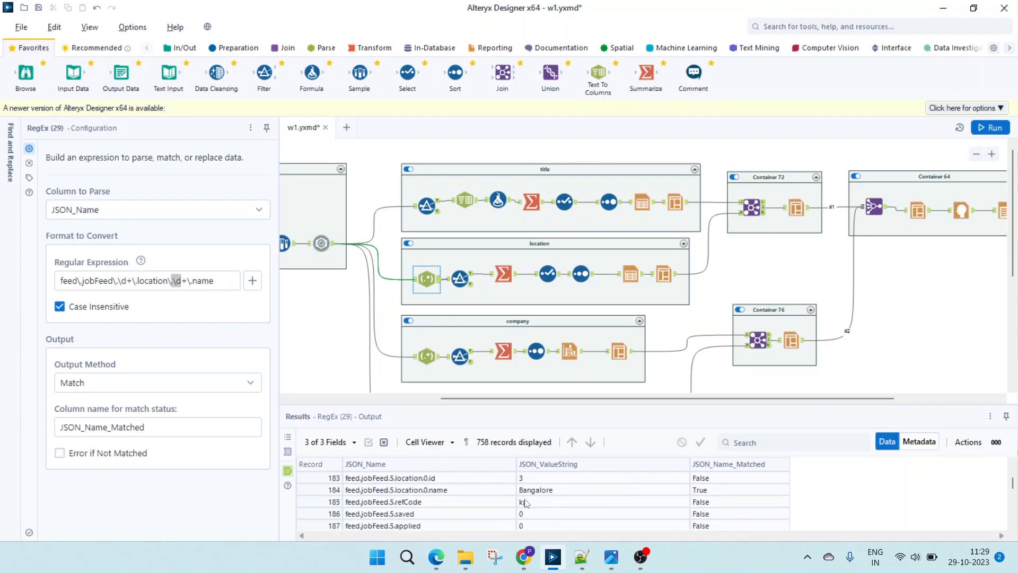
pyautogui.click(536, 494)
pyautogui.scroll(-6, 540, 499)
pyautogui.scroll(-6, 543, 501)
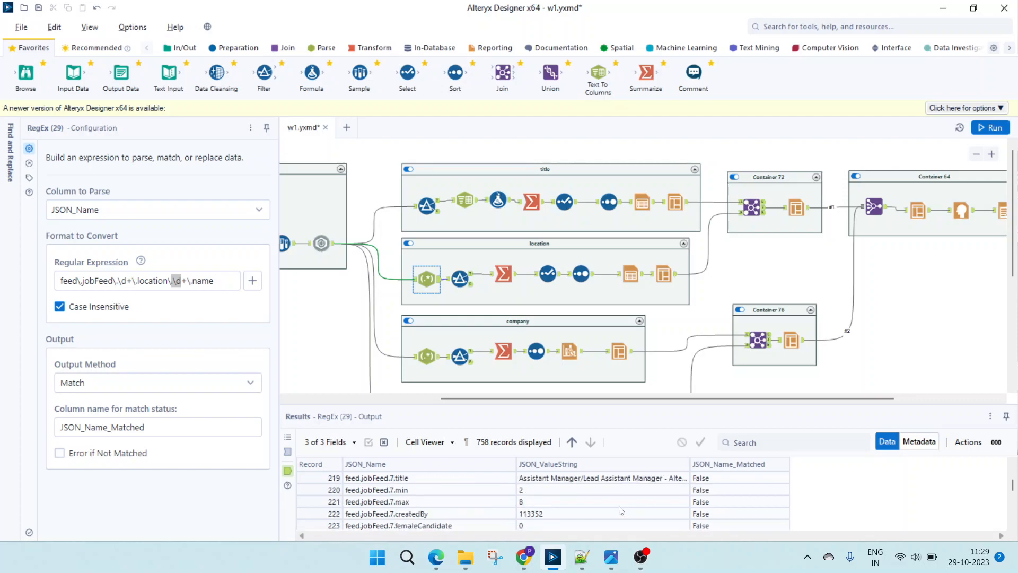
# - Inspect the location container's Filter condition, Summarize actions and the Select tool's renamed fields
pyautogui.click(454, 280)
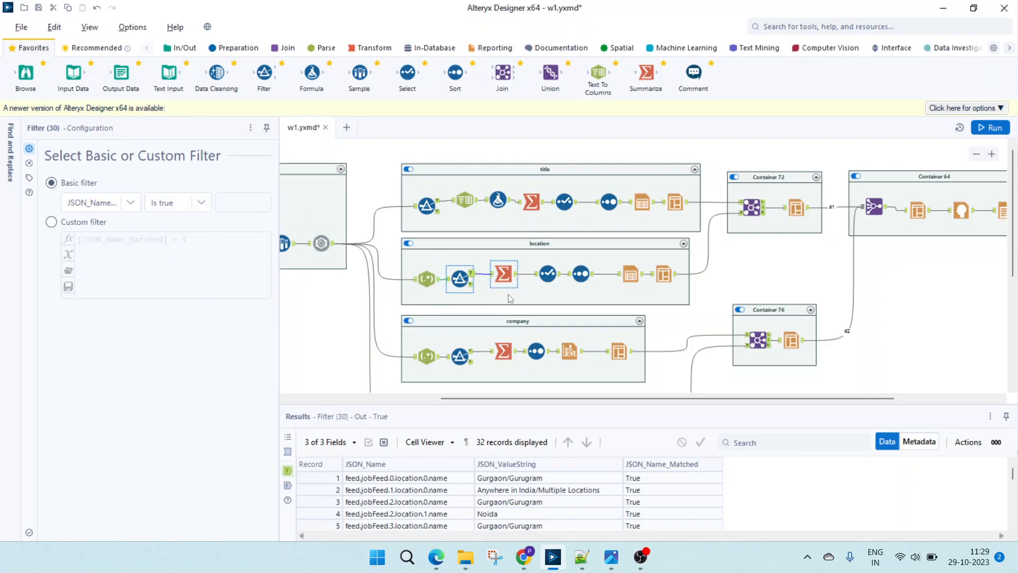
pyautogui.click(503, 274)
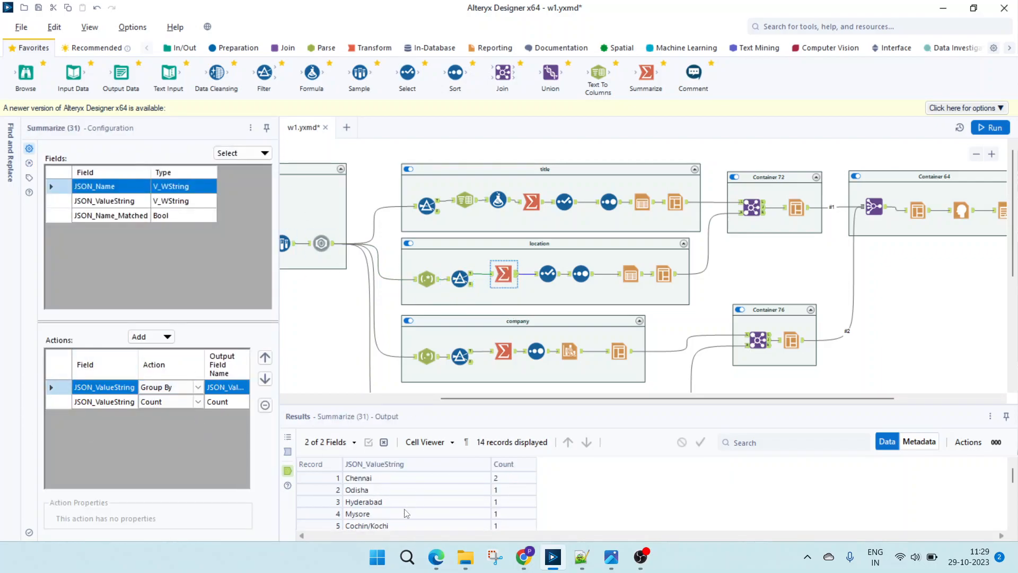
pyautogui.click(550, 278)
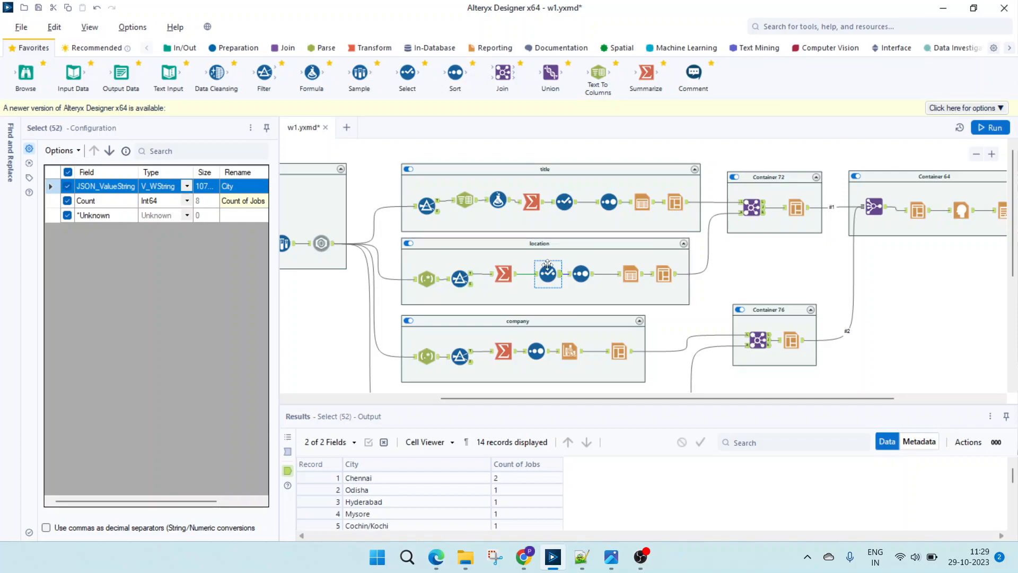
# - Inspect the configuration of the Sort, Table and Layout tools at the end of the location container
pyautogui.click(582, 274)
pyautogui.click(630, 274)
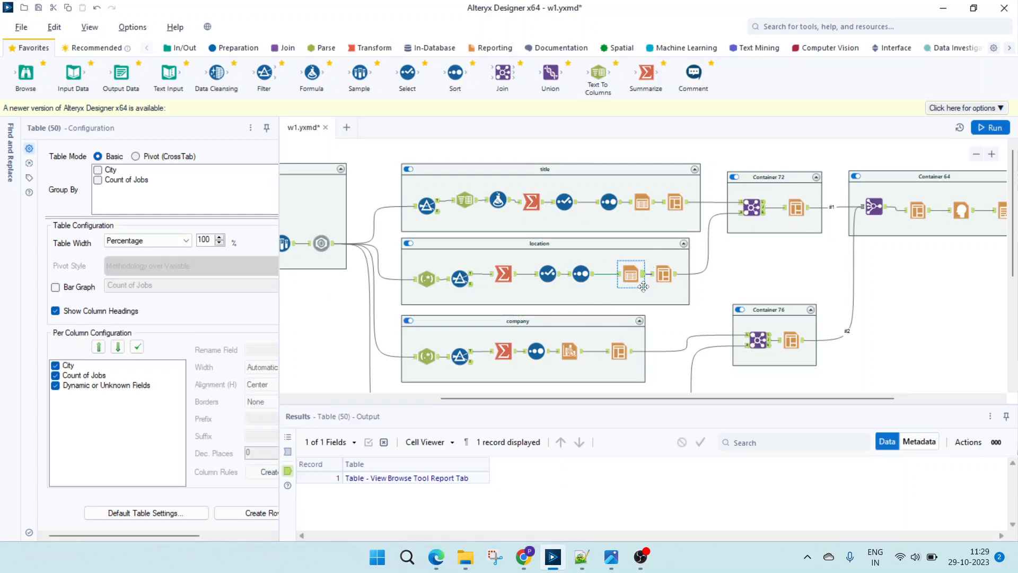
pyautogui.click(663, 274)
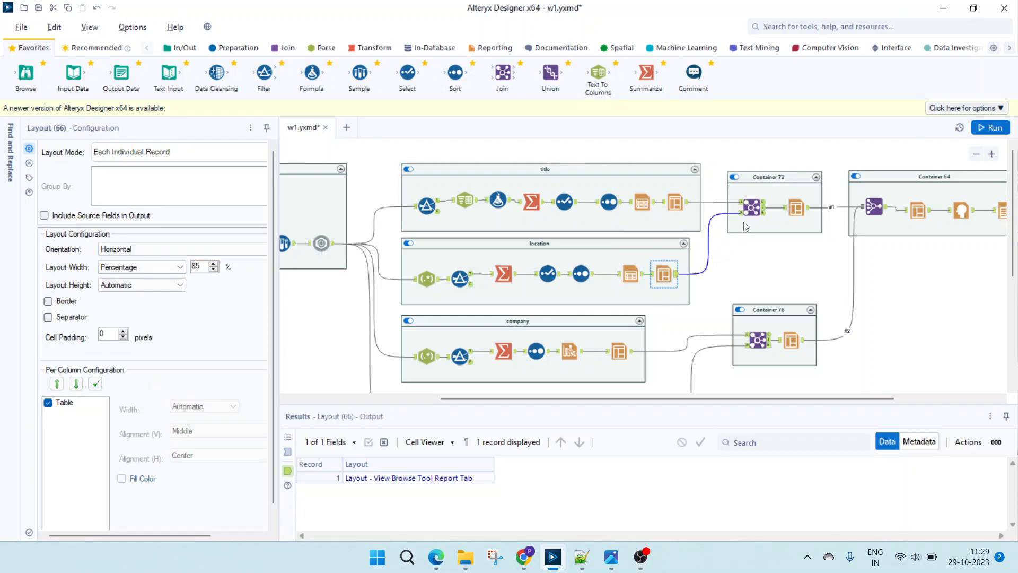
# - Inspect the Join and Layout settings in Container 72 that combine the title and location tables
pyautogui.click(751, 208)
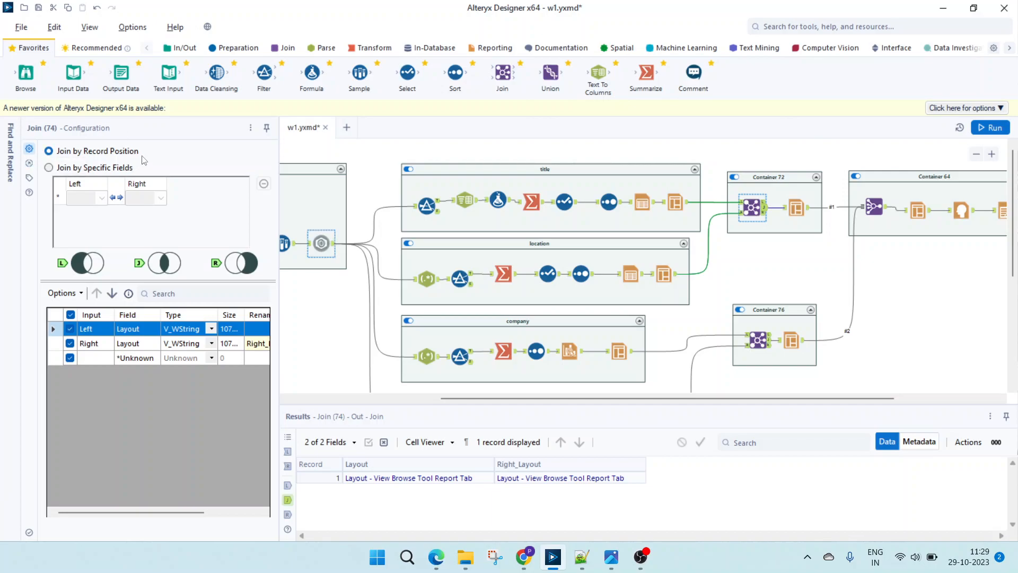
pyautogui.keyDown('ctrl'); pyautogui.click(798, 214); pyautogui.keyUp('ctrl')
pyautogui.click(798, 215)
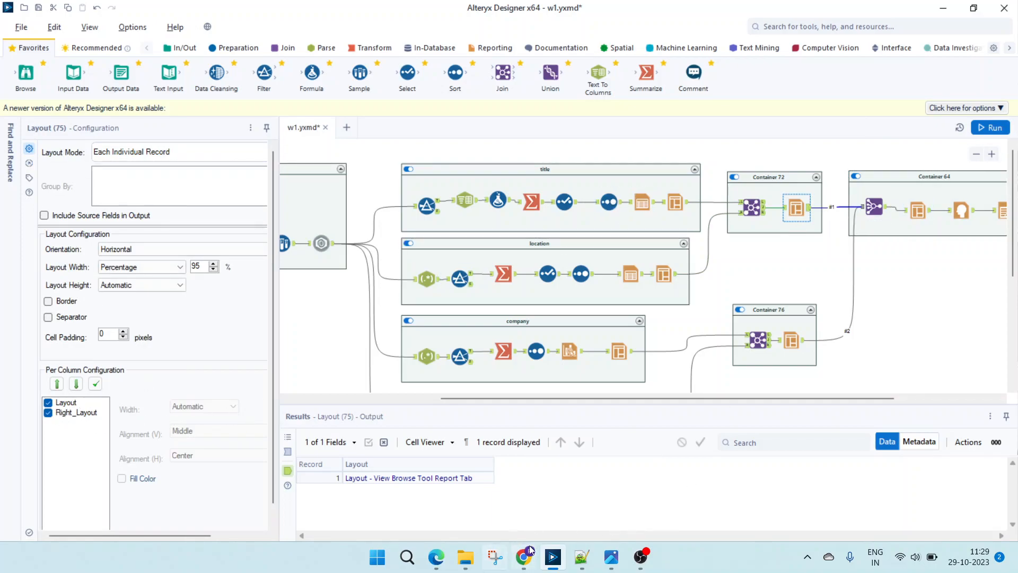
# - Switch to Edge and examine the City and Count of Jobs table in out.pdf, highlighting Pune's job count
pyautogui.click(438, 555)
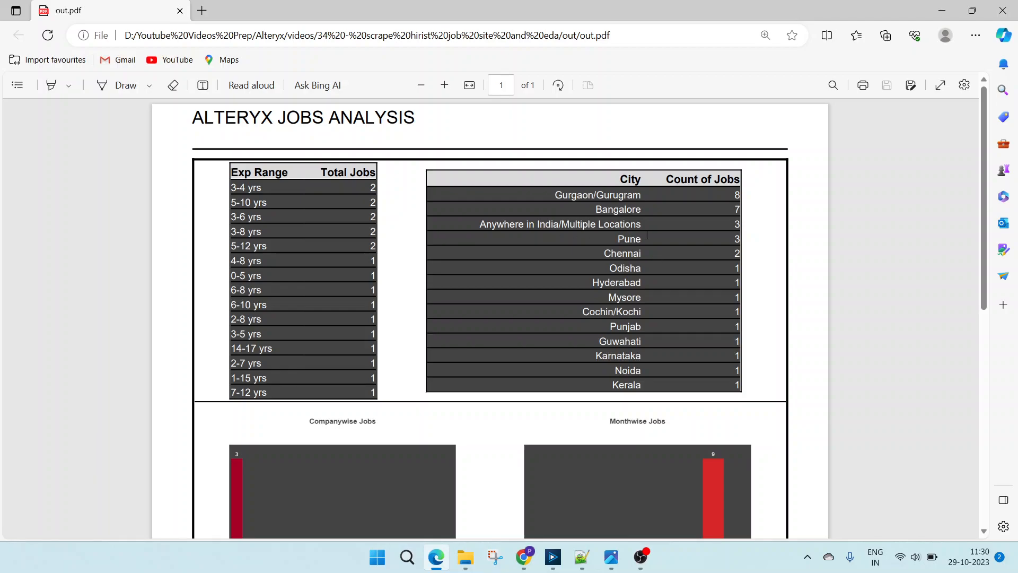
pyautogui.doubleClick(736, 238)
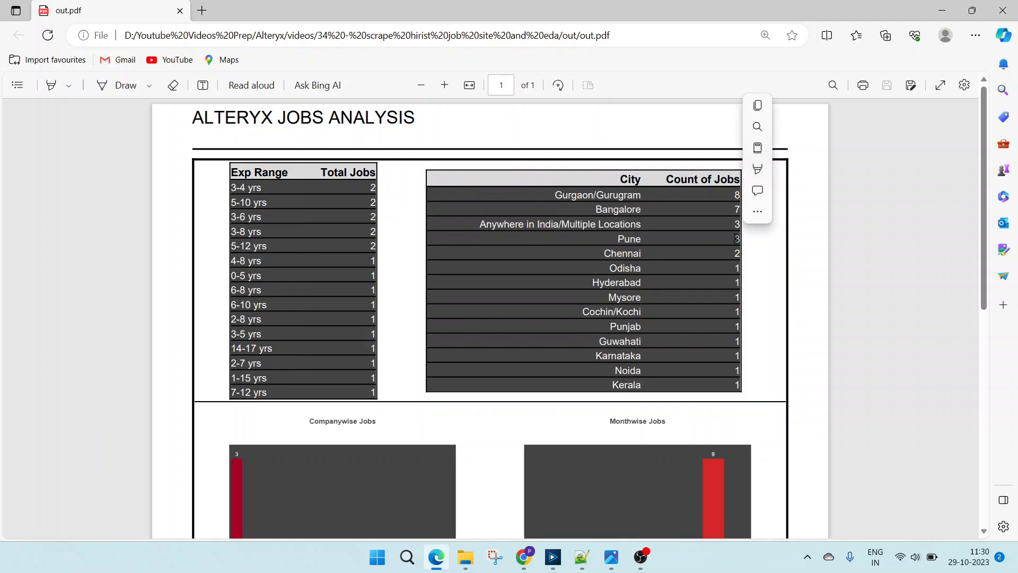
# - Switch to Chrome and look through the companies and locations of the Alteryx jobs listed on hirist.tech
pyautogui.click(524, 557)
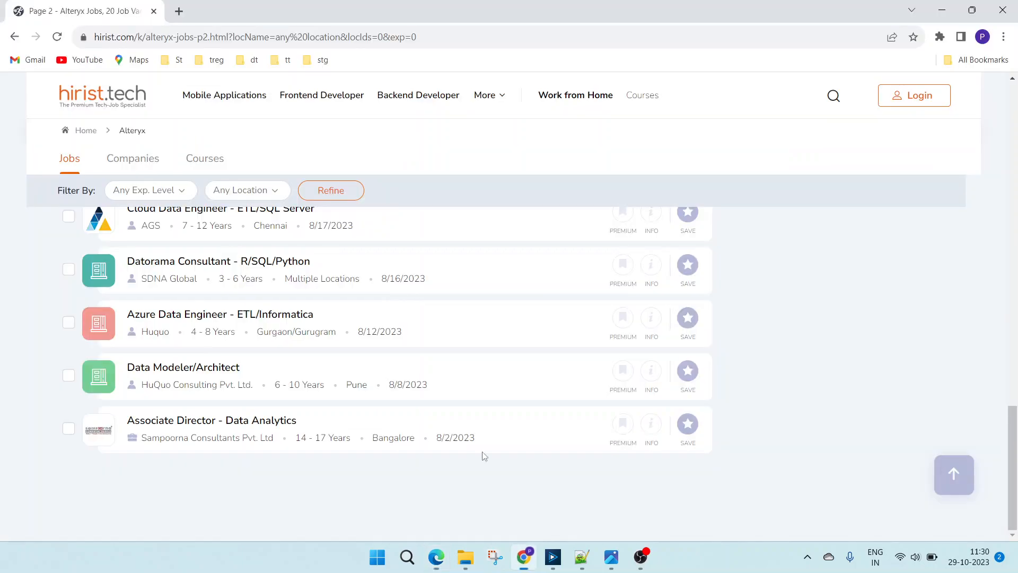
pyautogui.scroll(17, 355, 390)
pyautogui.scroll(-2, 355, 390)
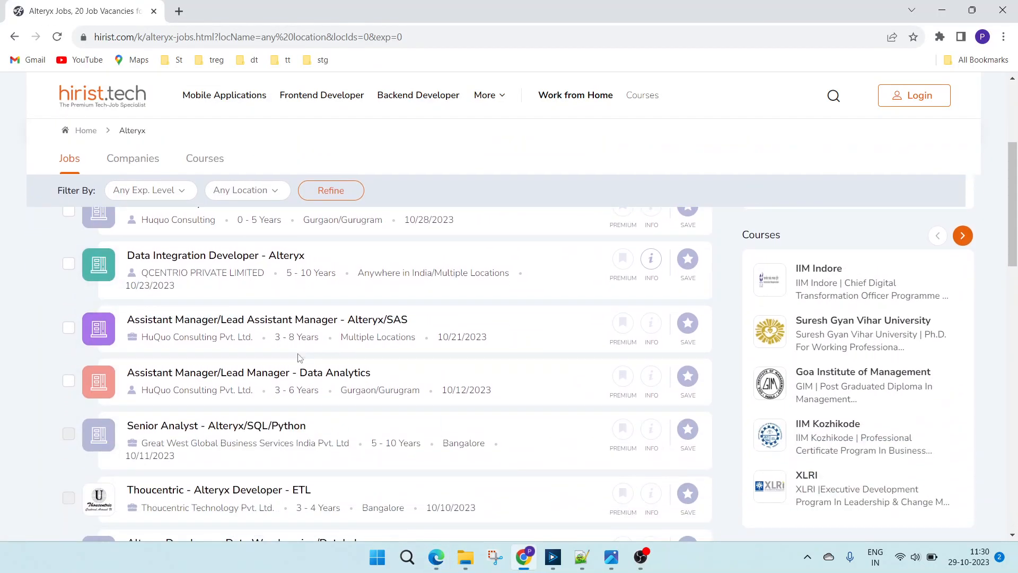
pyautogui.scroll(-1, 318, 451)
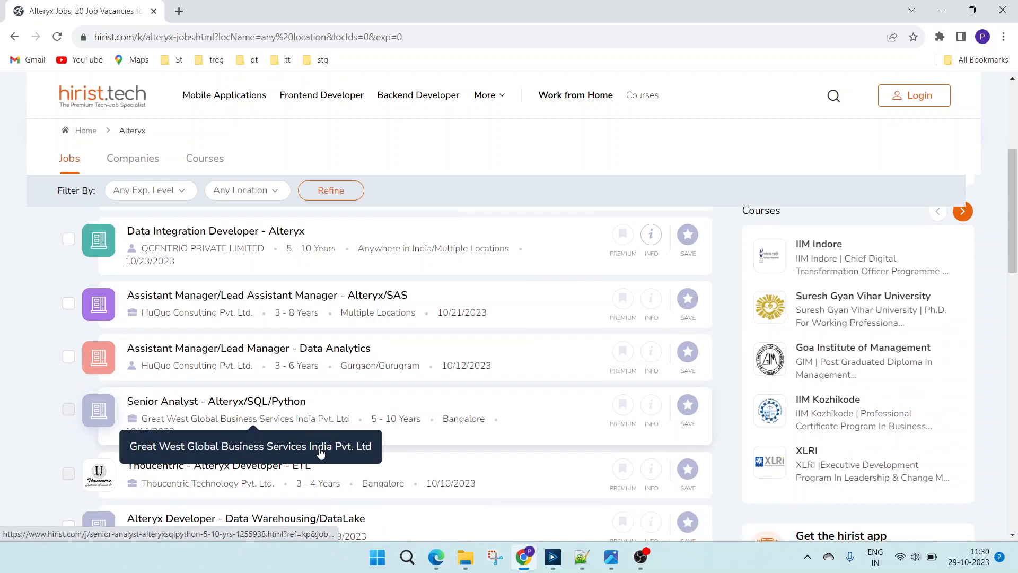
pyautogui.scroll(-1, 321, 452)
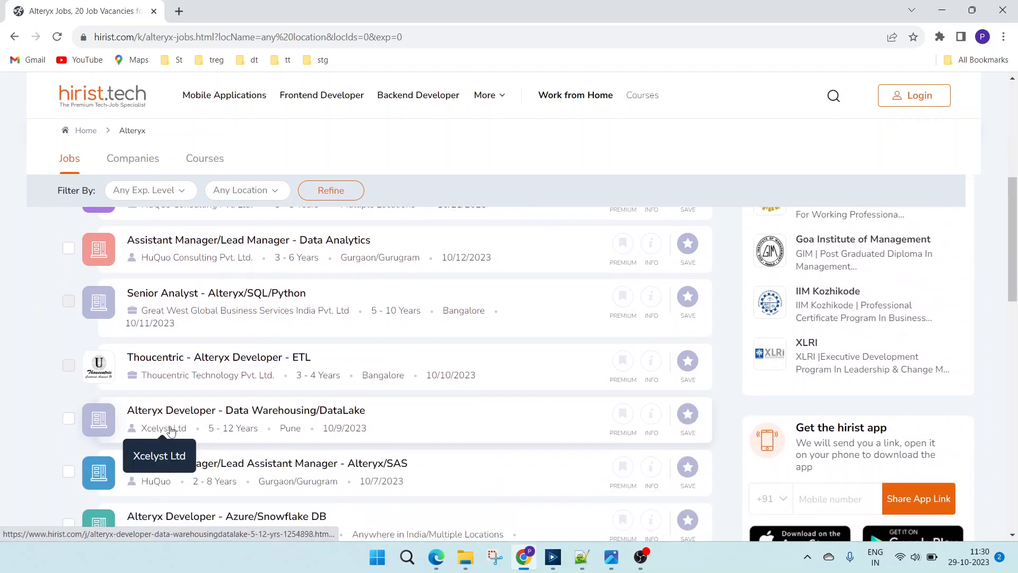
pyautogui.scroll(-1, 286, 434)
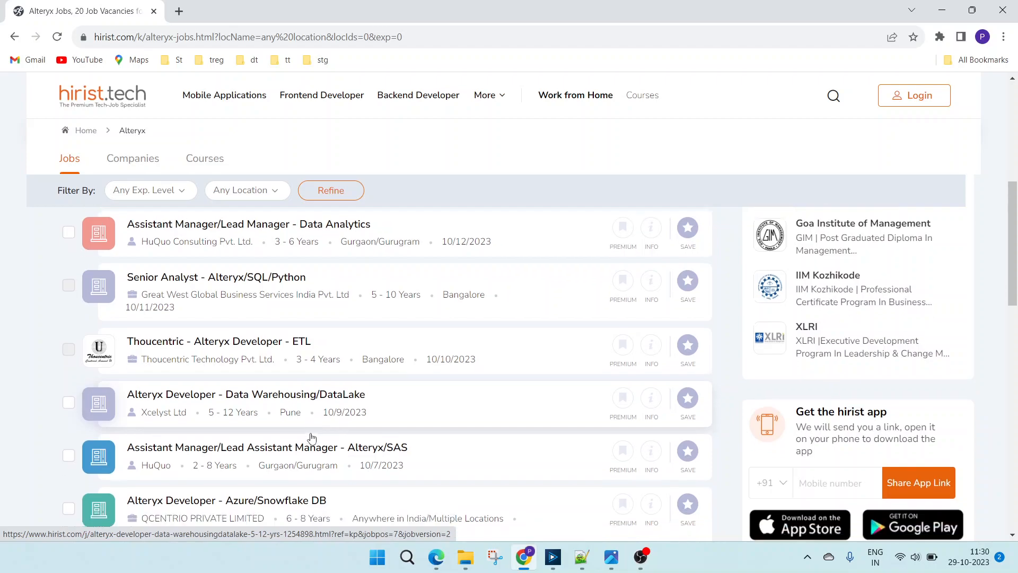
pyautogui.scroll(-2, 311, 437)
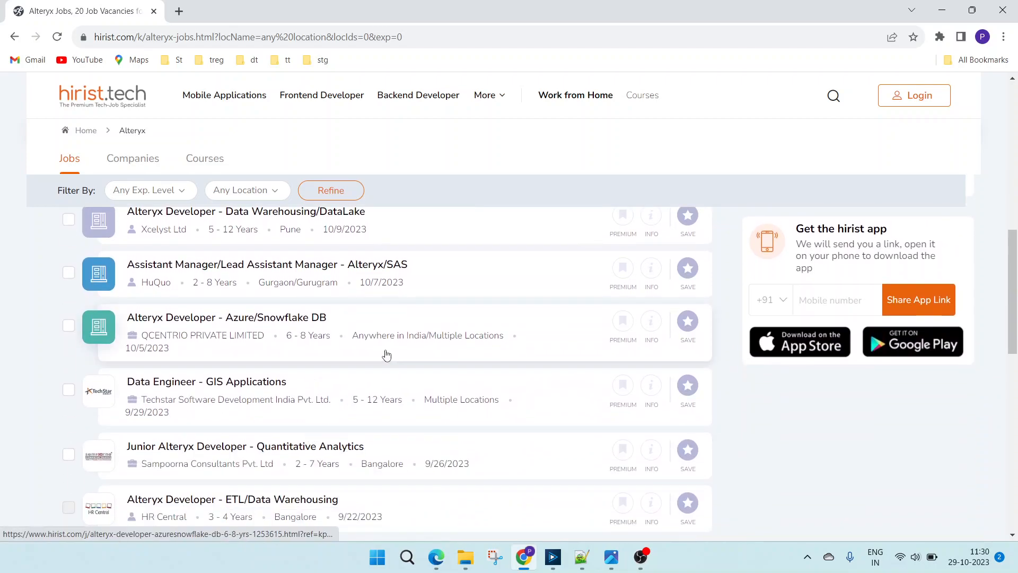
# - Examine the cities behind the Multiple Locations entries of the GIS Applications, Power BI Developer and Datorama Consultant jobs
pyautogui.moveTo(444, 404)
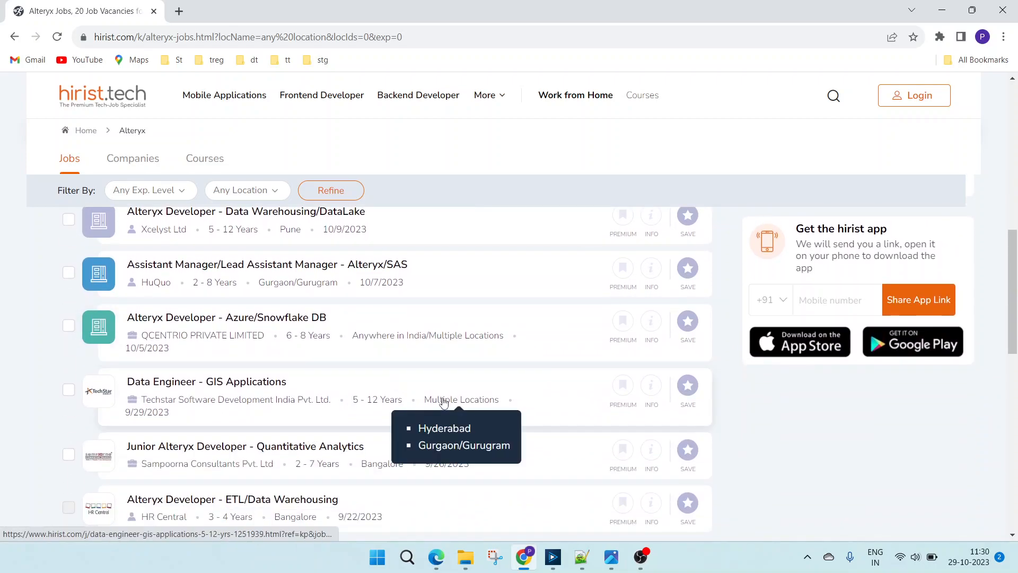
pyautogui.scroll(-1, 444, 403)
pyautogui.scroll(-2, 361, 452)
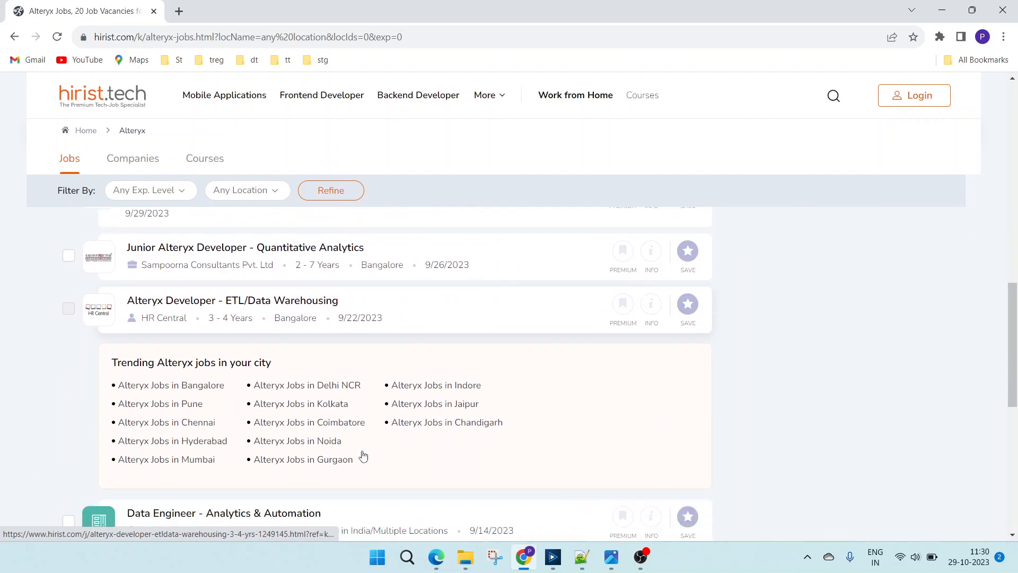
pyautogui.scroll(-2, 363, 456)
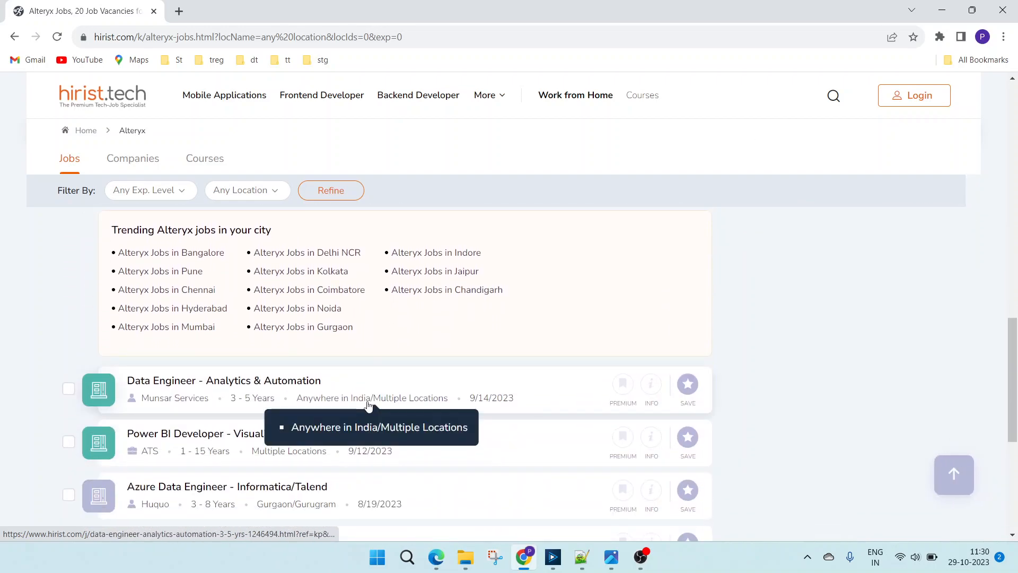
pyautogui.moveTo(283, 455)
pyautogui.scroll(-2, 284, 454)
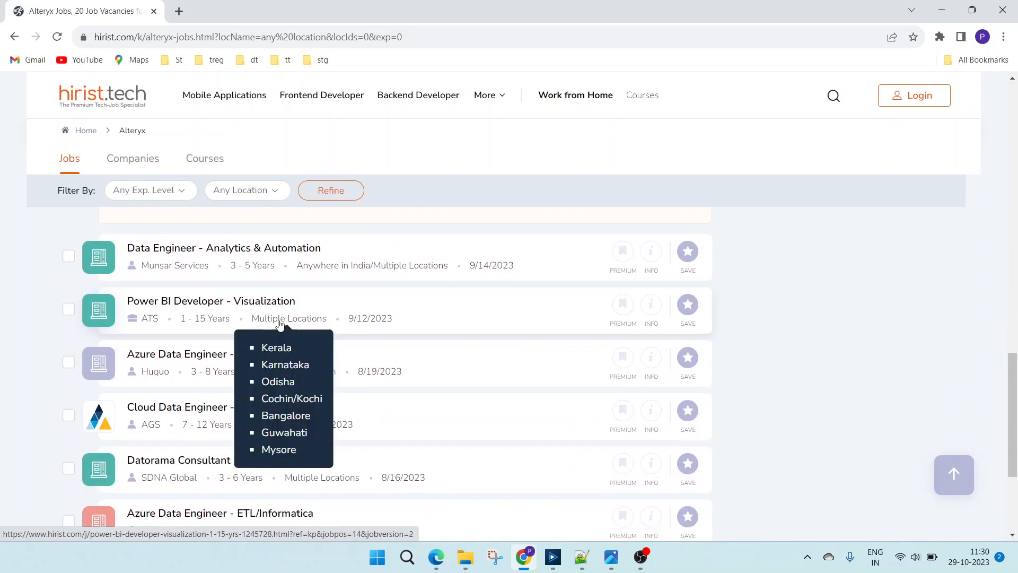
pyautogui.moveTo(313, 481)
pyautogui.scroll(-4, 313, 481)
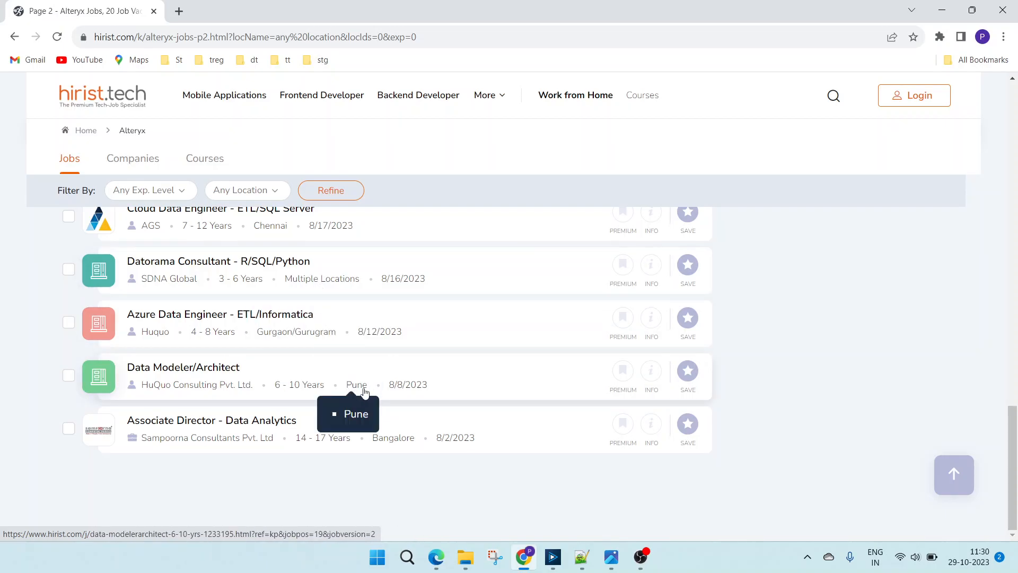
# - Switch to Alteryx Designer and inspect the company container's RegEx tool settings and its input data
pyautogui.click(553, 556)
pyautogui.scroll(-2, 500, 266)
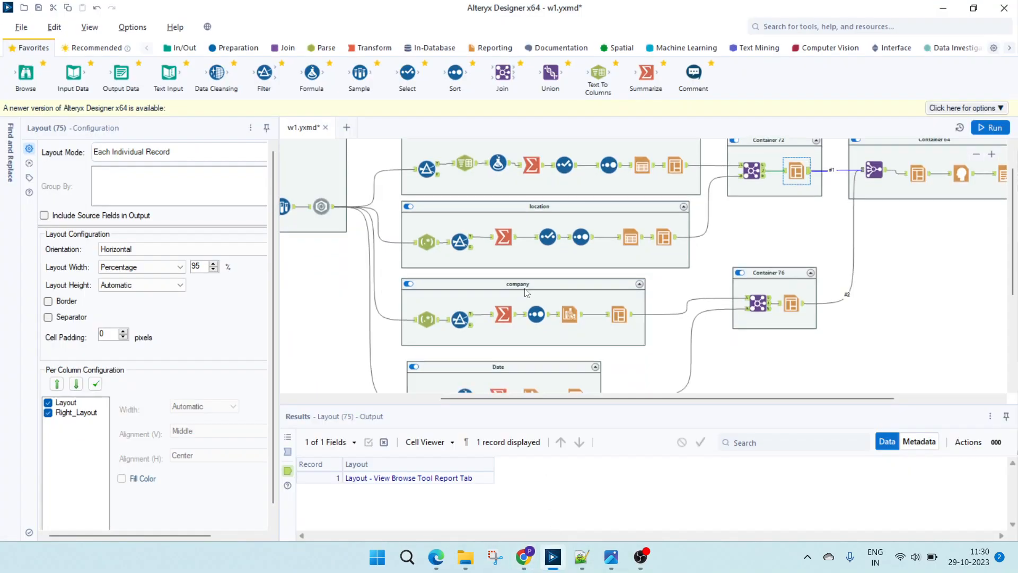
pyautogui.click(500, 266)
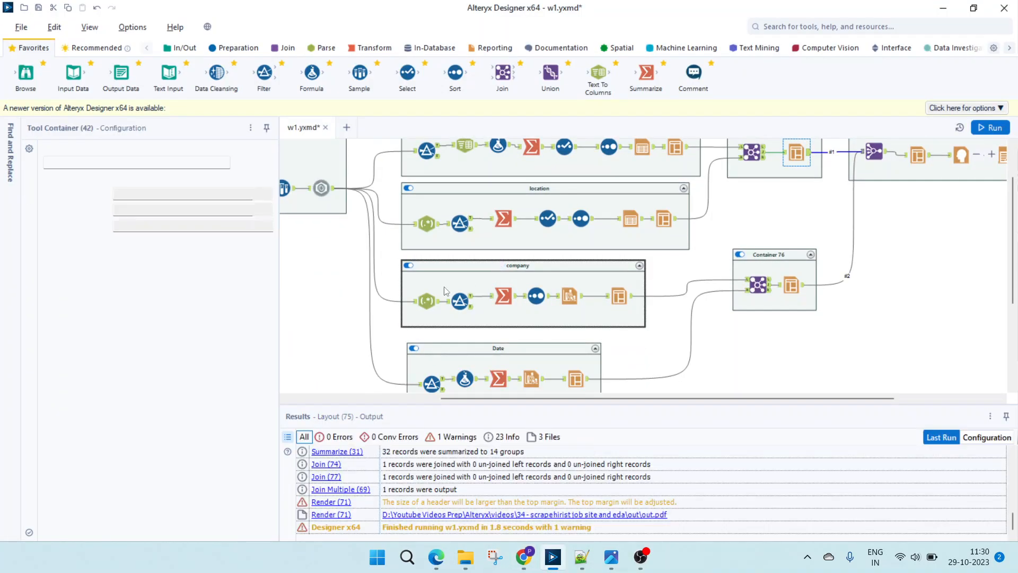
pyautogui.click(430, 312)
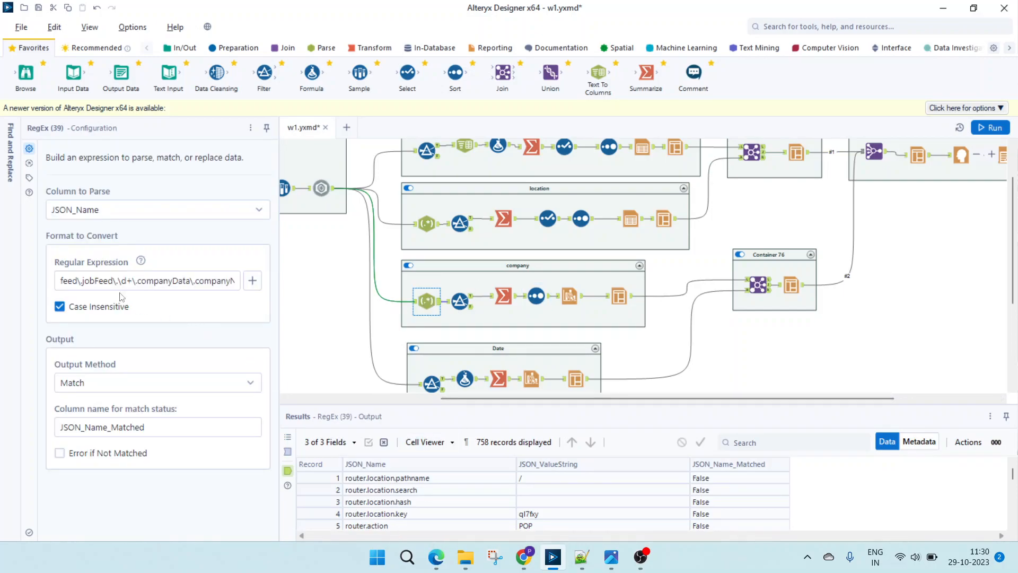
pyautogui.scroll(-4, 385, 489)
pyautogui.click(287, 452)
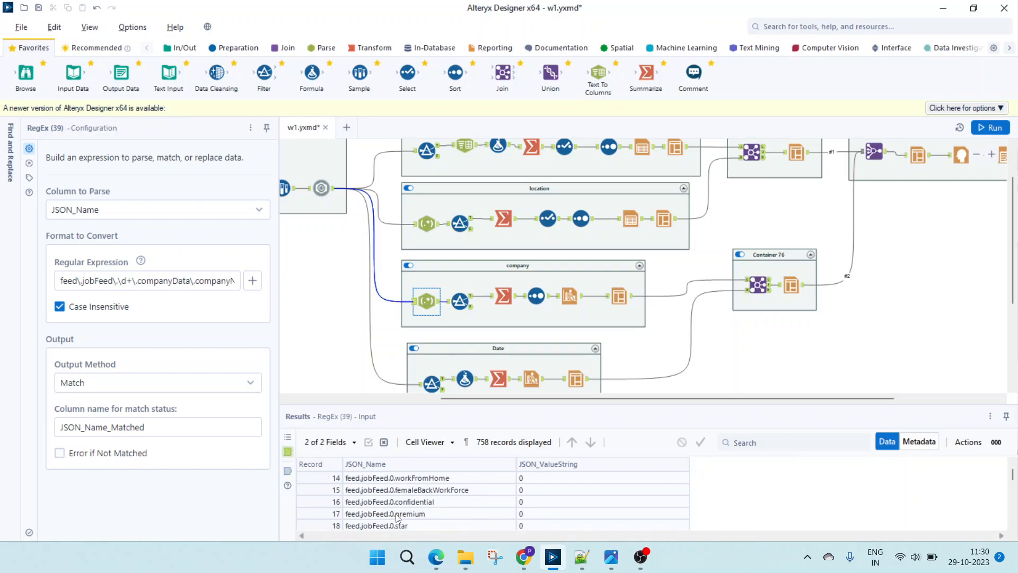
# - Find the feed.jobFeed.0.companyData.companyName record in the RegEx input and compare it with the digit pattern in the regular expression
pyautogui.click(404, 502)
pyautogui.scroll(3, 403, 502)
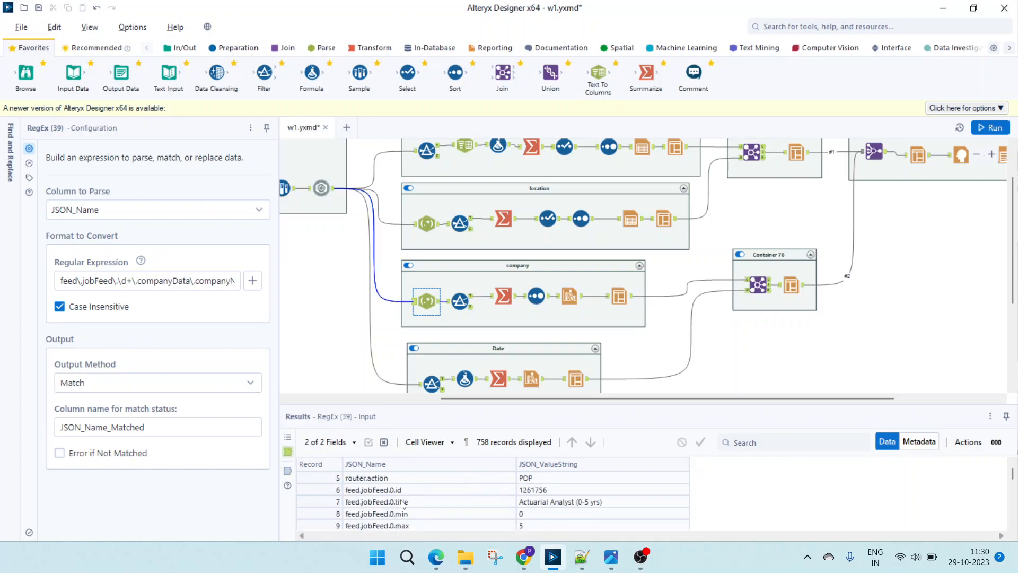
pyautogui.scroll(-7, 405, 503)
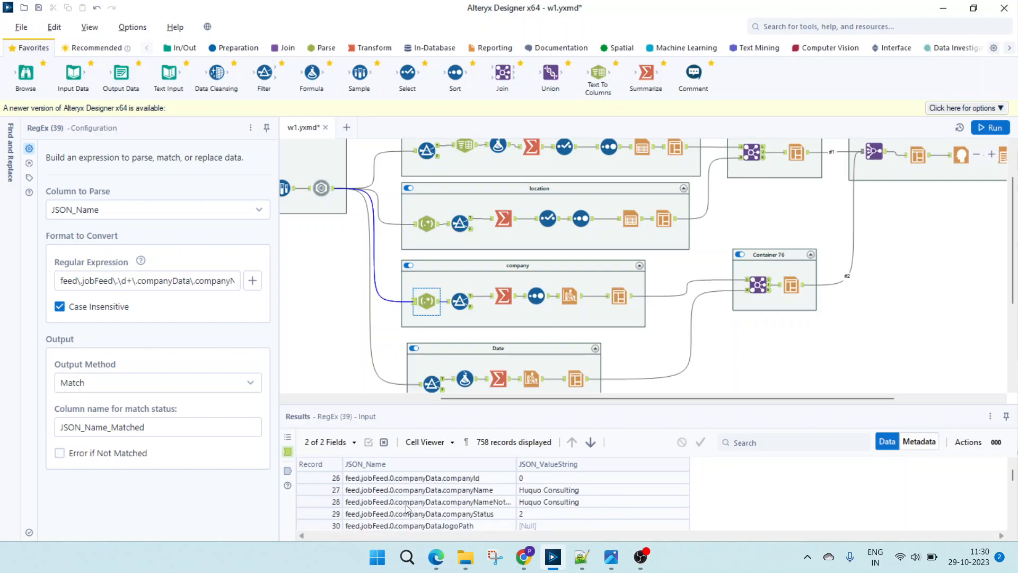
pyautogui.click(398, 493)
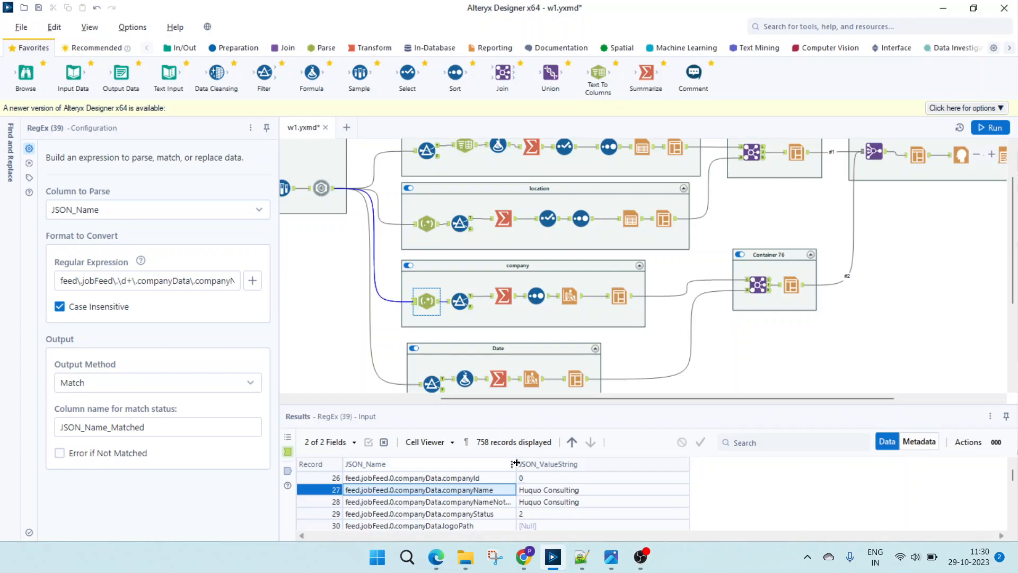
pyautogui.doubleClick(517, 463)
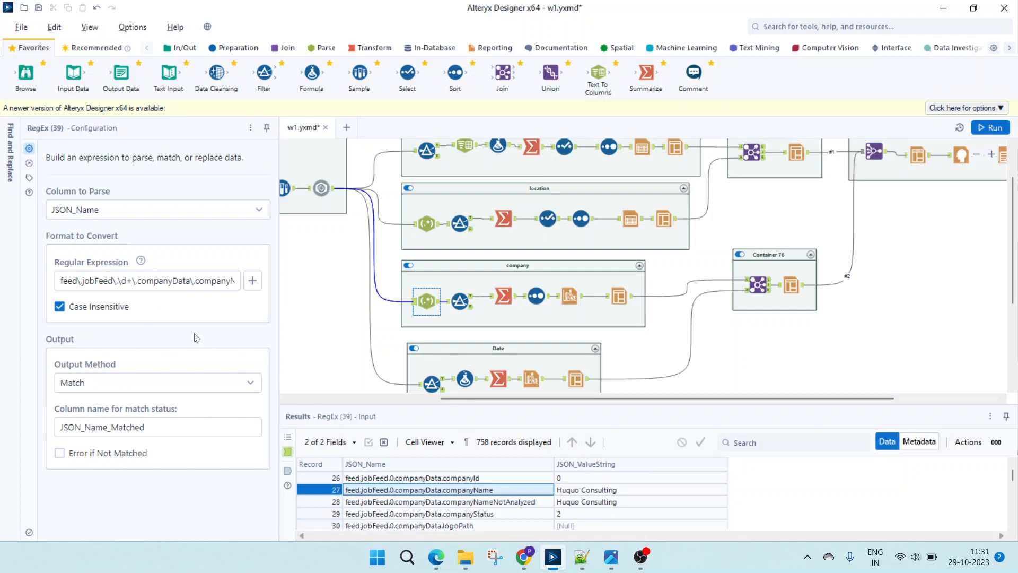
pyautogui.moveTo(130, 280); pyautogui.dragTo(119, 276)
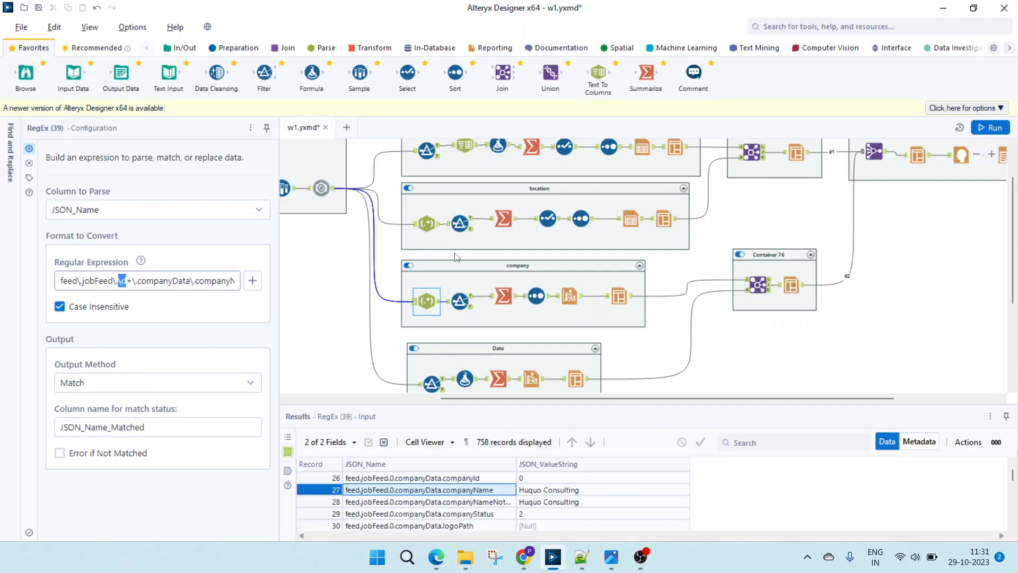
# - Inspect the Filter, Summarize, Sort and Interactive Chart tools in the company container
pyautogui.click(459, 300)
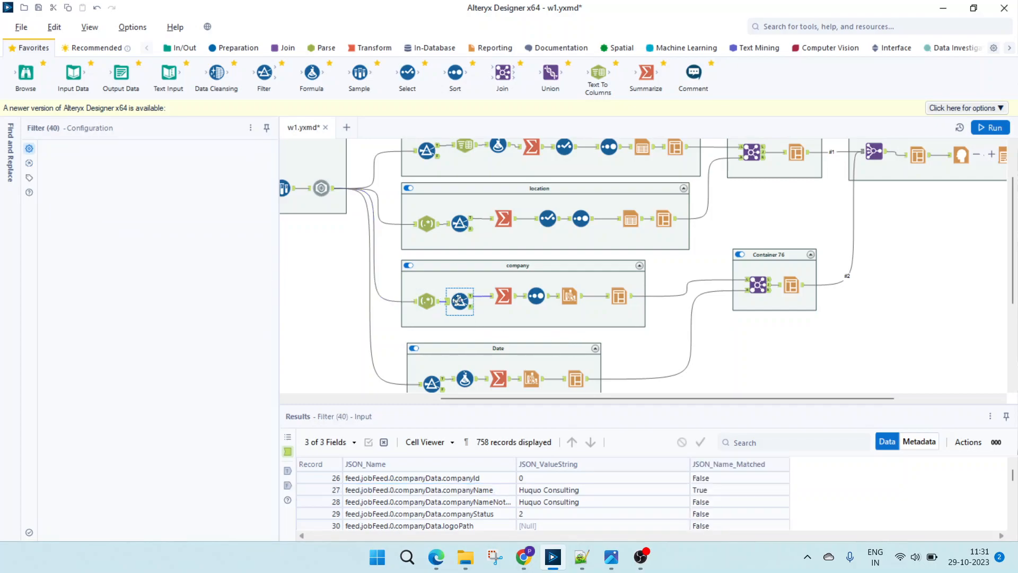
pyautogui.click(504, 301)
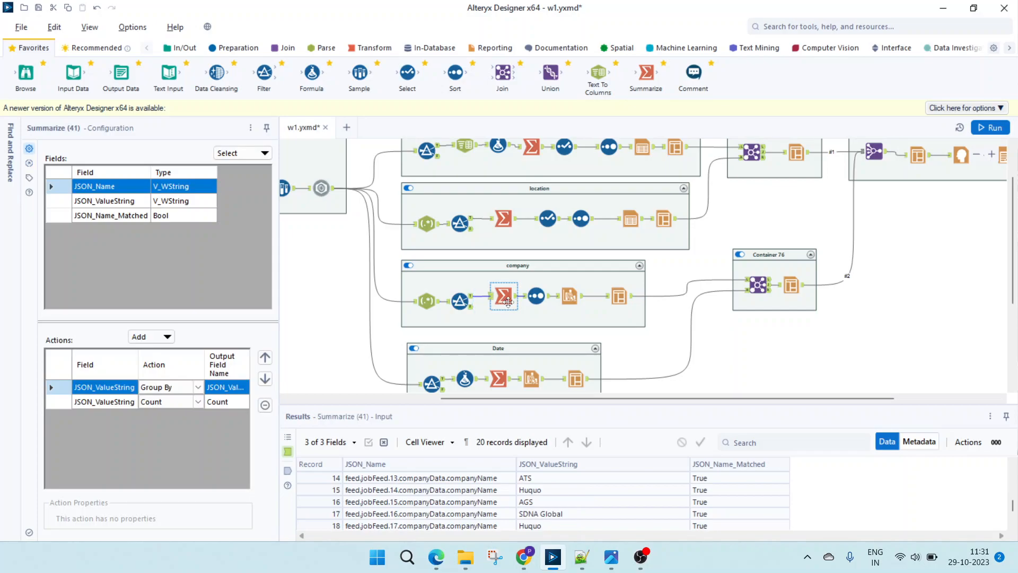
pyautogui.click(536, 297)
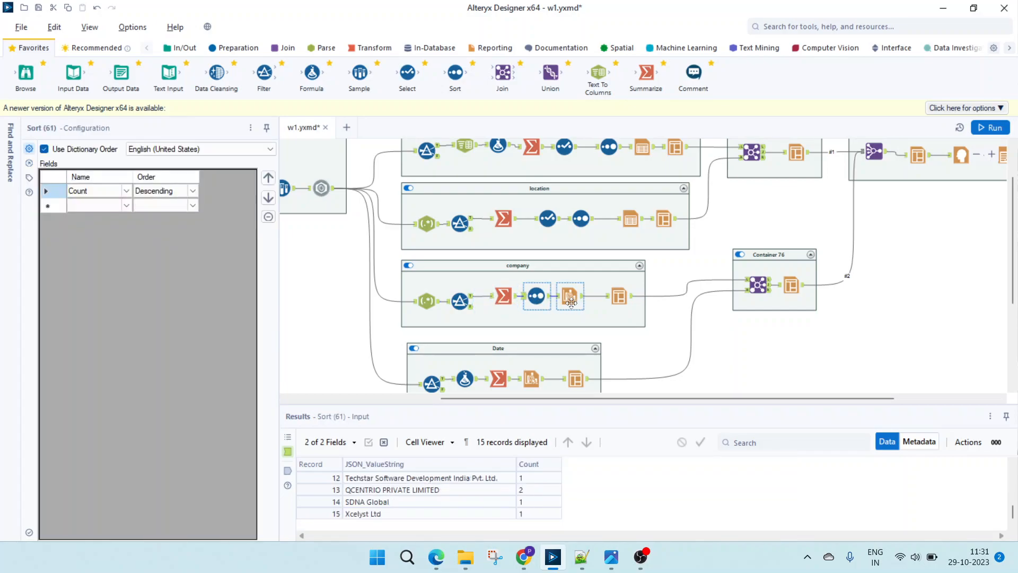
pyautogui.click(571, 303)
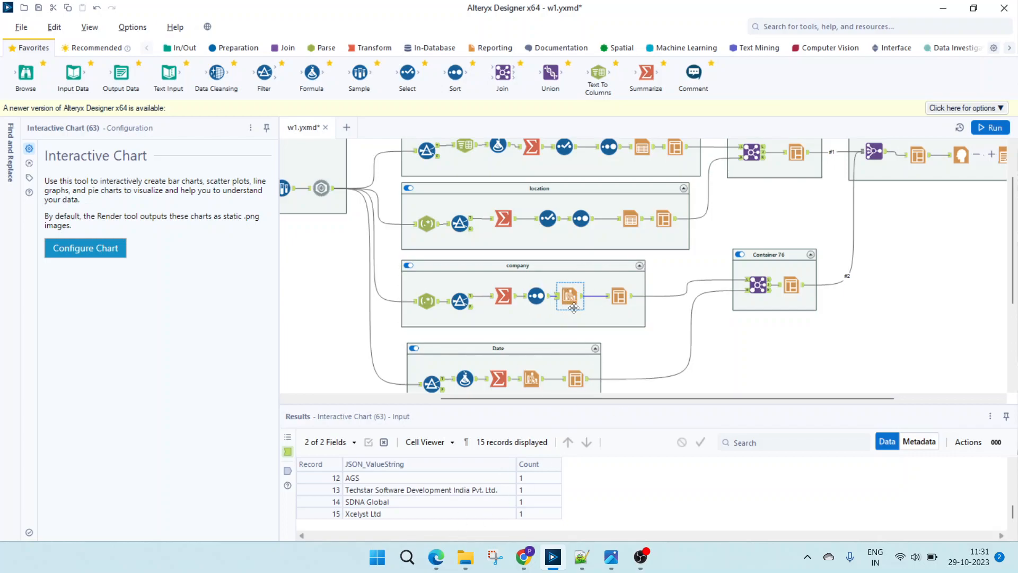
# - Switch to Edge and examine the enlarged Companywise Jobs chart and its company labels in out.pdf
pyautogui.click(436, 557)
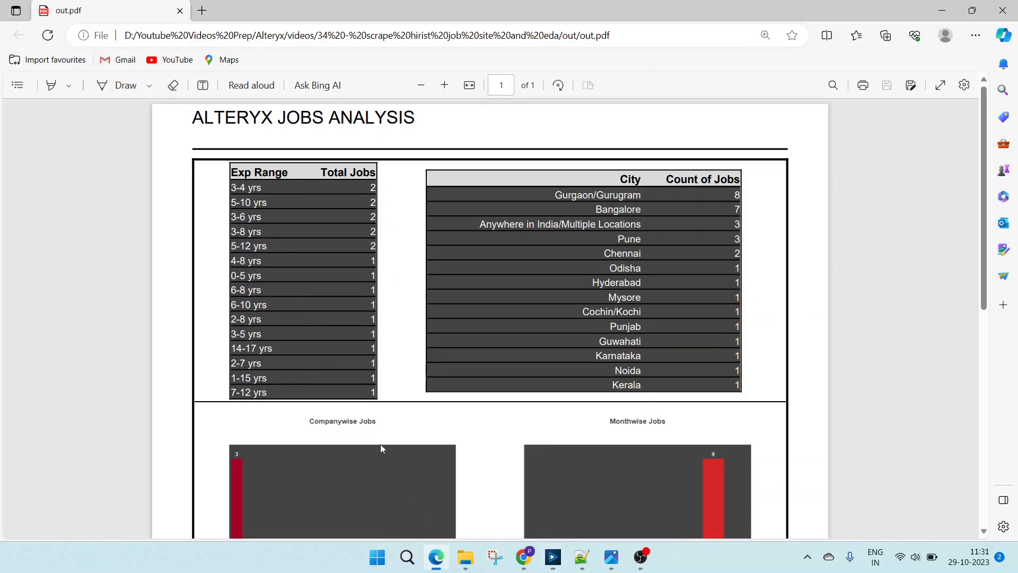
pyautogui.scroll(-5, 380, 445)
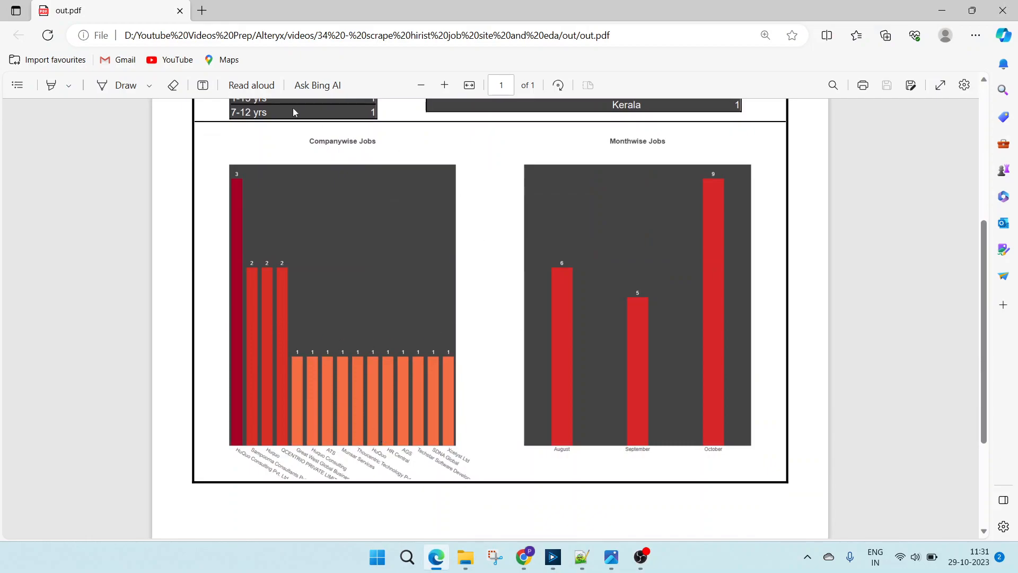
pyautogui.click(445, 84)
pyautogui.click(445, 85)
pyautogui.scroll(-3, 384, 296)
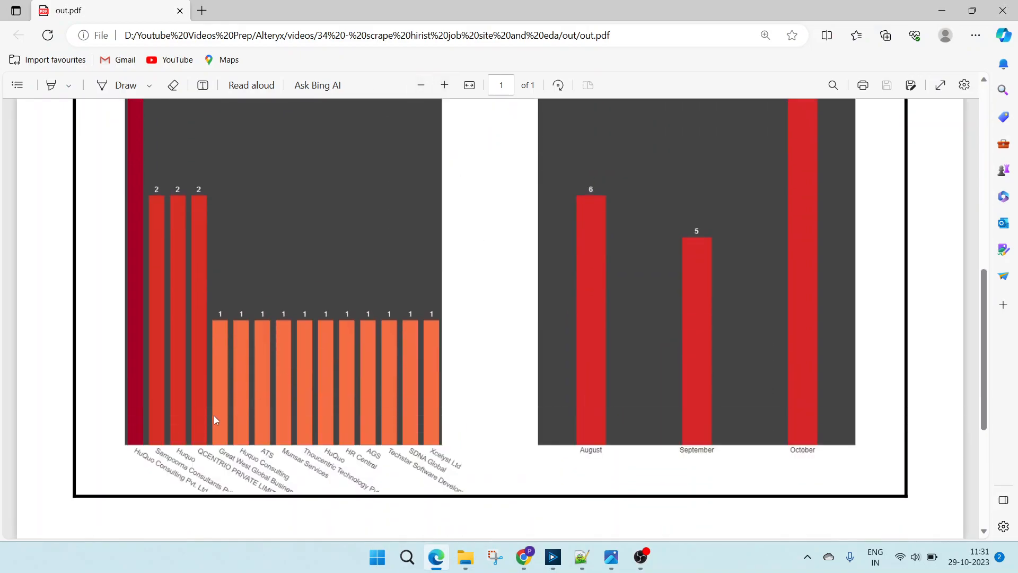
pyautogui.scroll(1, 221, 310)
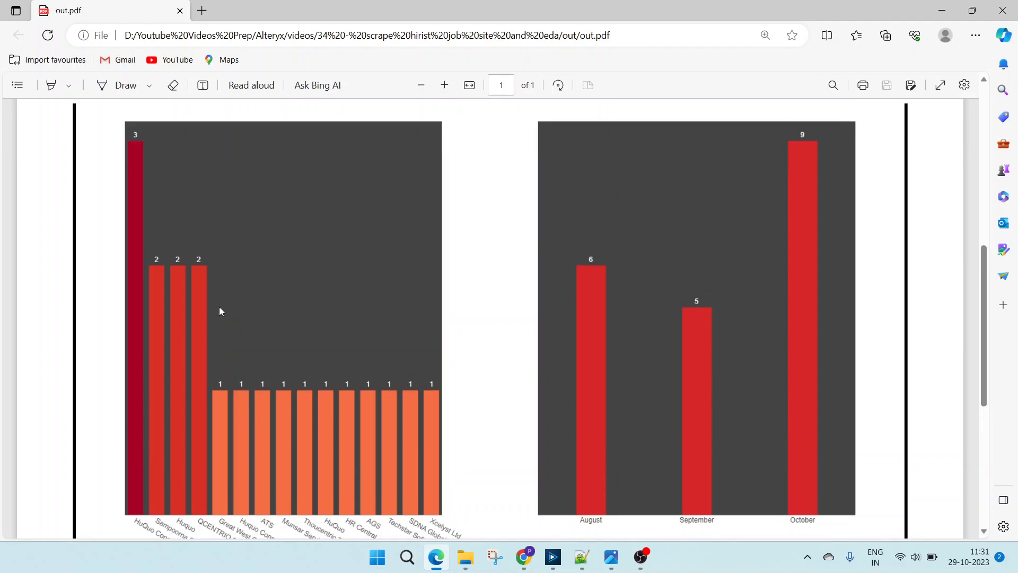
pyautogui.scroll(-1, 242, 401)
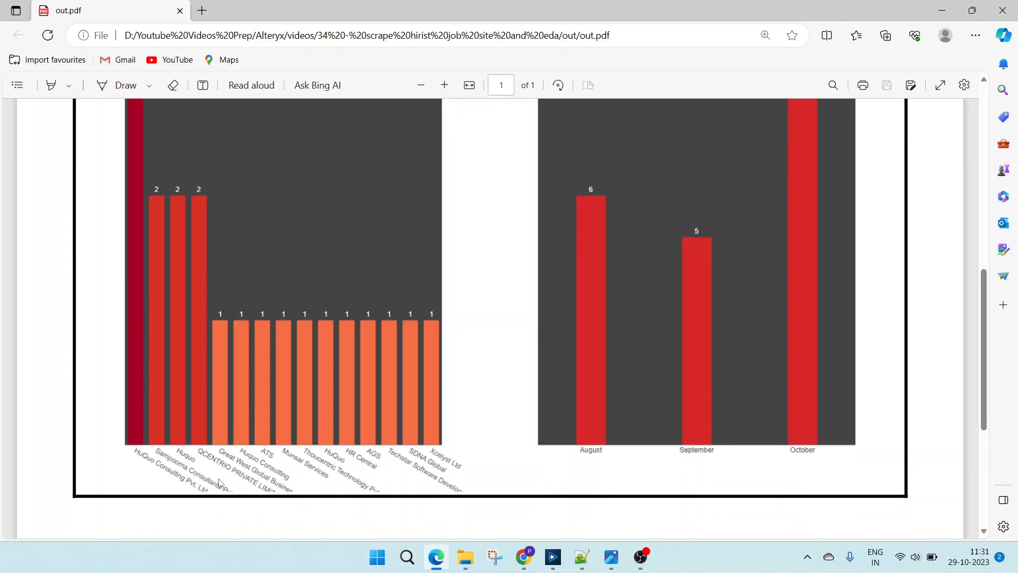
pyautogui.scroll(1, 433, 503)
# - Switch to Chrome and review the hirist Alteryx job listings from the last job back to the first
pyautogui.click(524, 557)
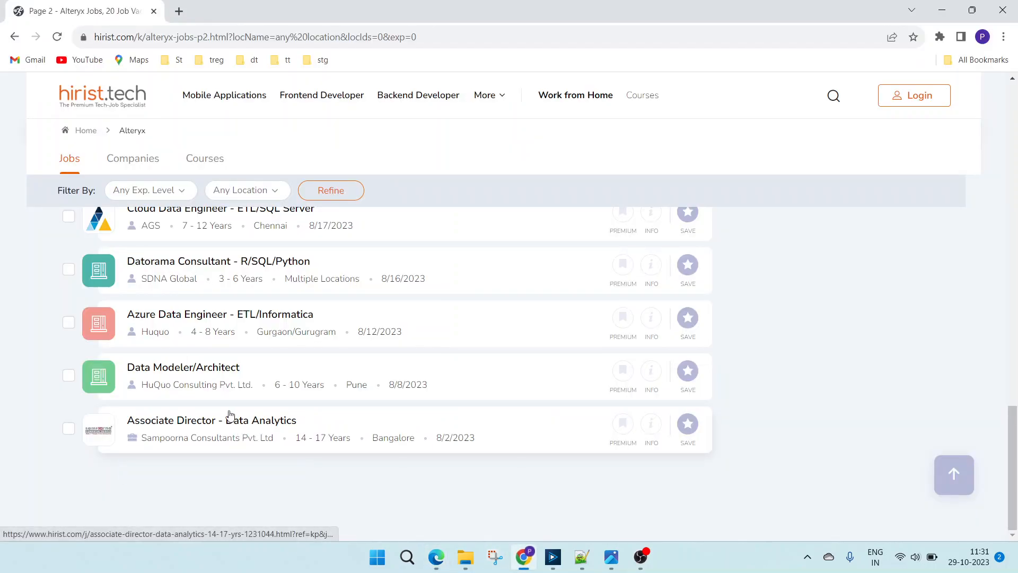
pyautogui.scroll(3, 228, 417)
pyautogui.scroll(6, 228, 411)
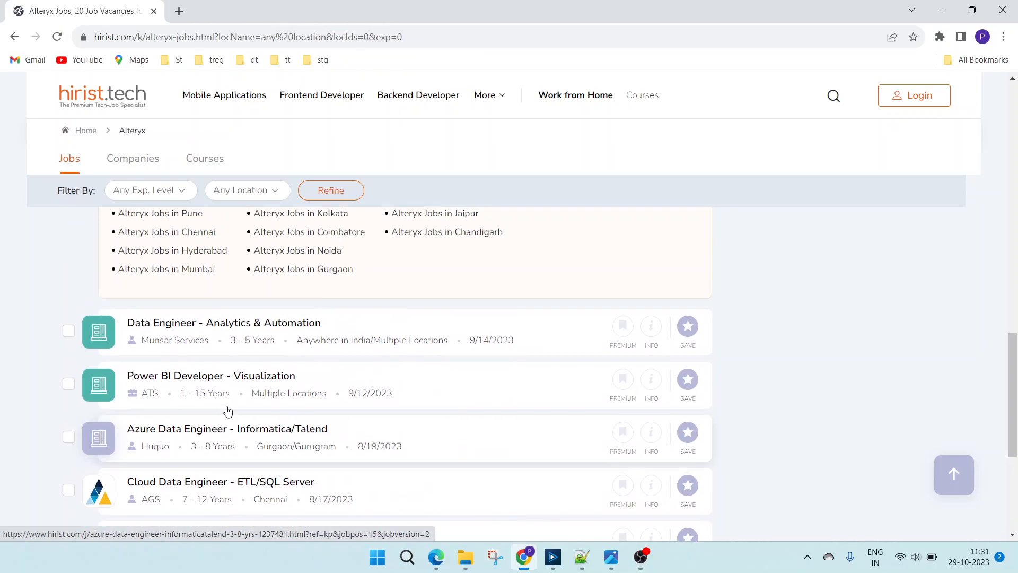
pyautogui.scroll(2, 228, 403)
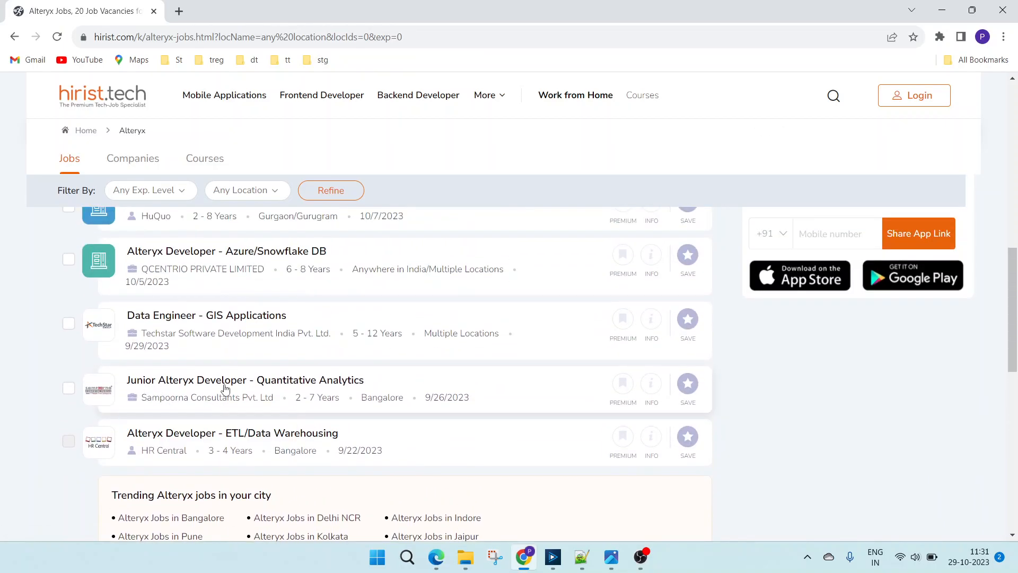
pyautogui.scroll(2, 221, 391)
pyautogui.scroll(7, 221, 391)
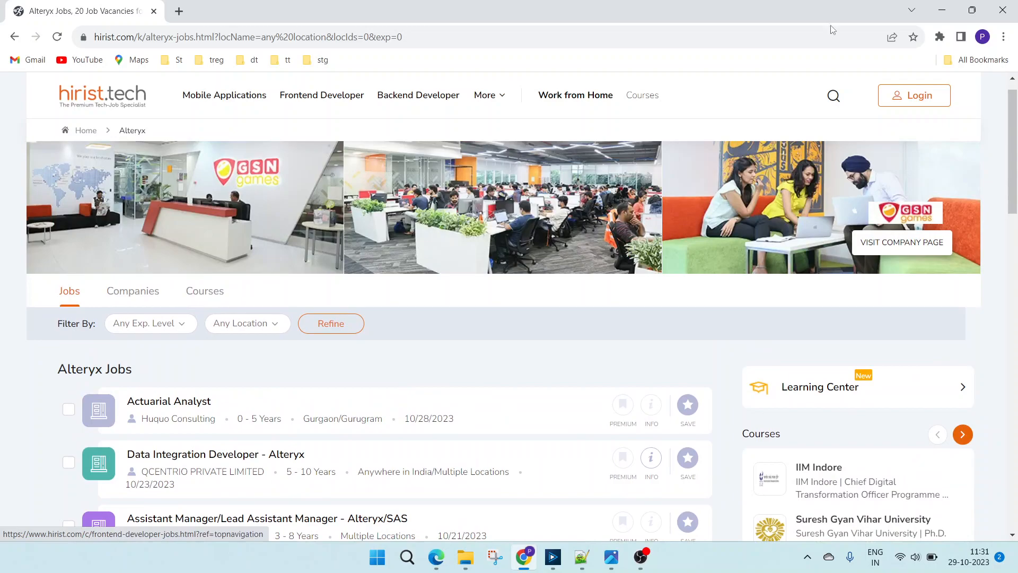
# - Switch to Alteryx Designer and inspect the Filter tool's createdTimeMs condition in the Date container
pyautogui.click(553, 557)
pyautogui.scroll(-1, 558, 285)
pyautogui.click(457, 312)
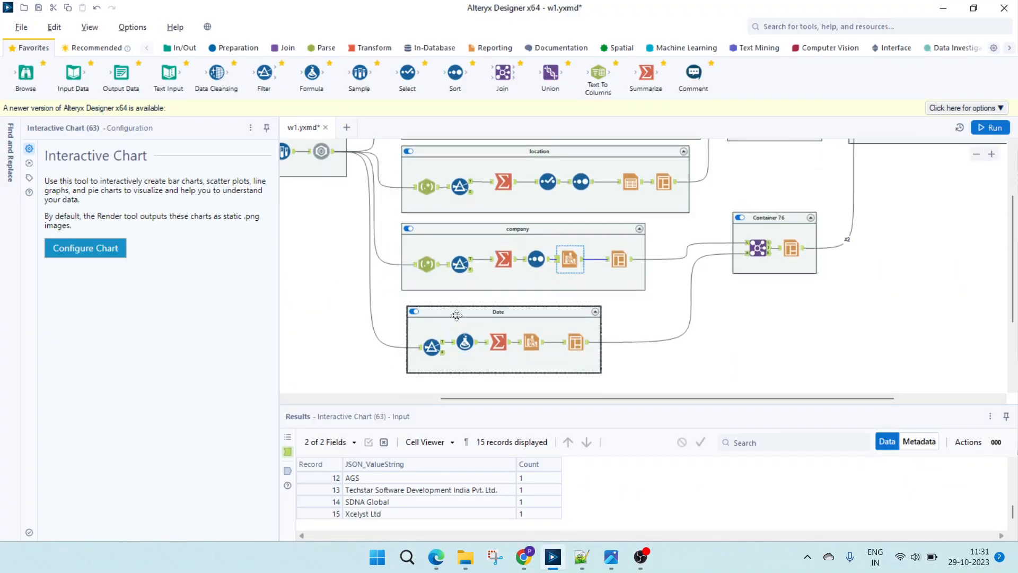
pyautogui.click(432, 350)
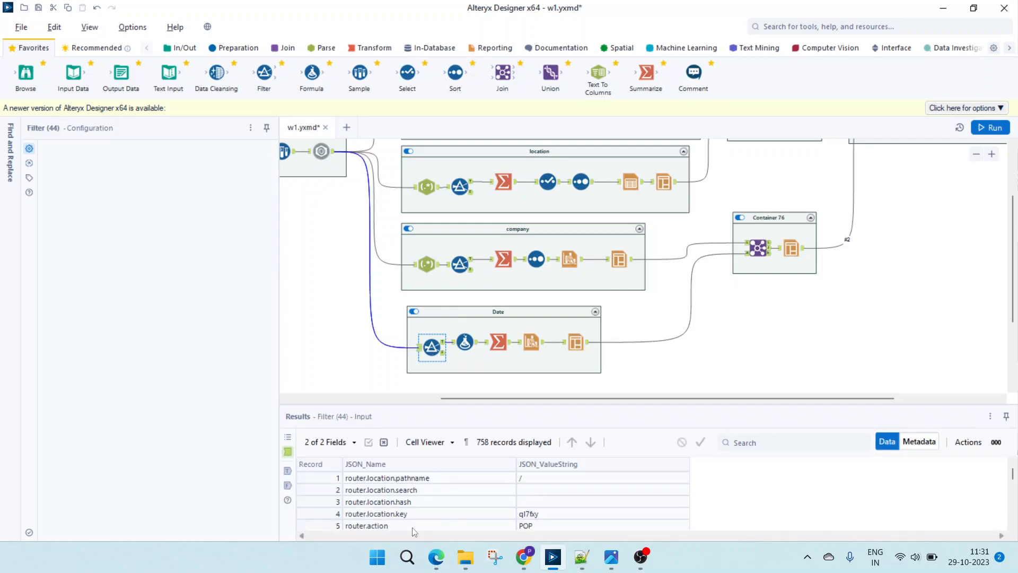
pyautogui.click(234, 203)
pyautogui.press('End')
# - Find the feed.jobFeed.0.createdTimeMs record in the Date filter's input and examine its value
pyautogui.click(388, 502)
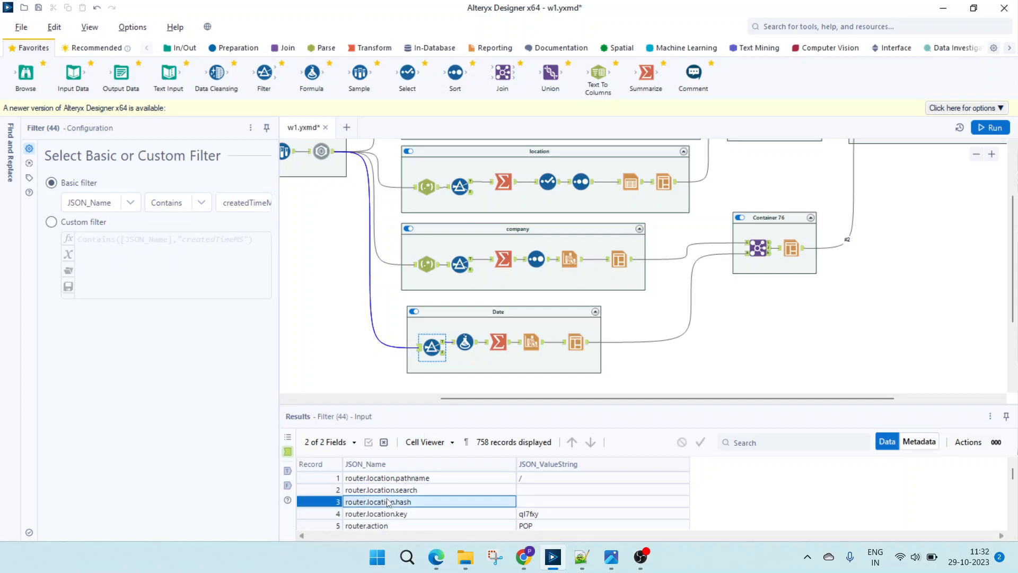
pyautogui.scroll(-2, 387, 502)
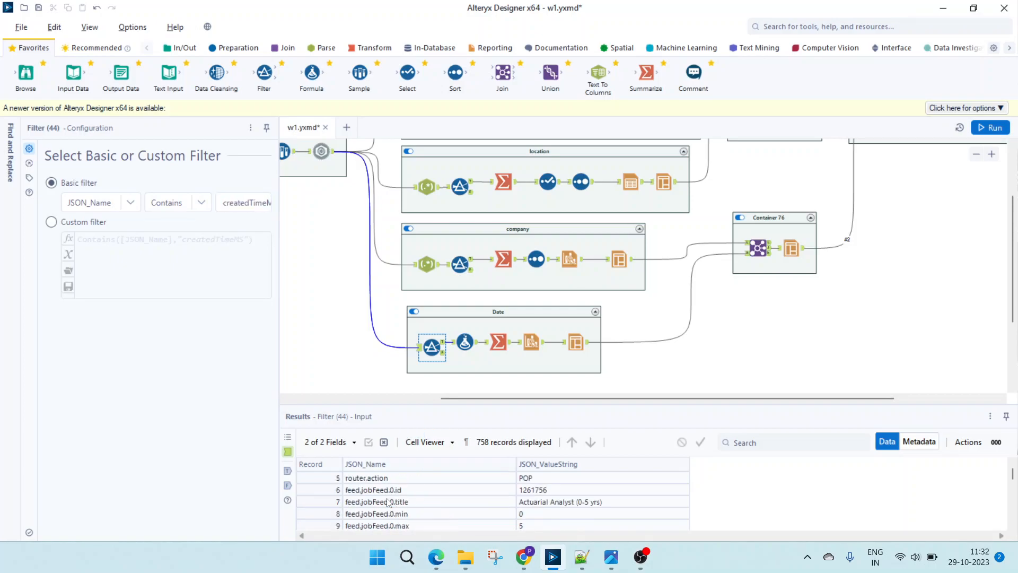
pyautogui.click(263, 210)
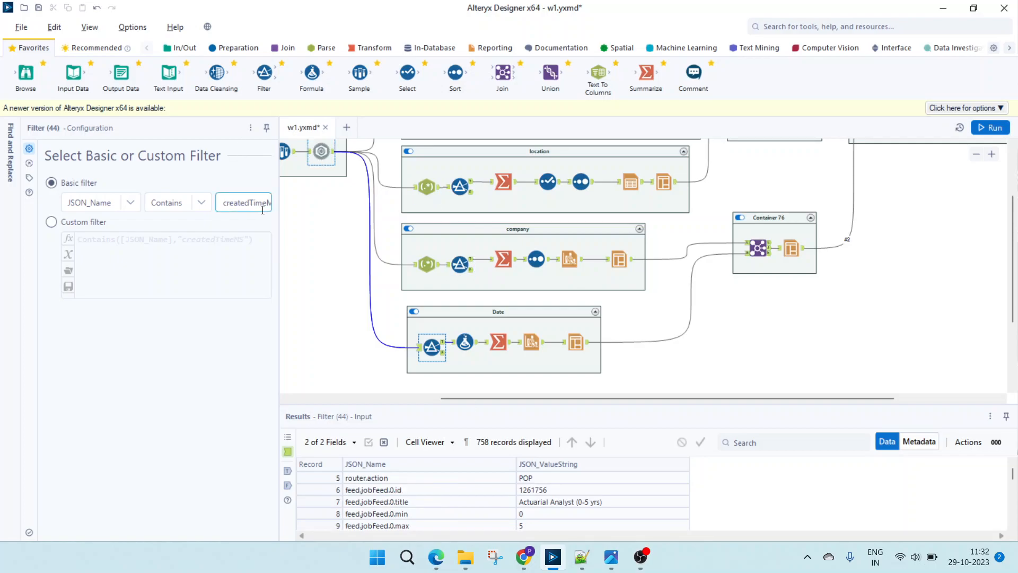
pyautogui.click(400, 514)
pyautogui.scroll(-4, 400, 513)
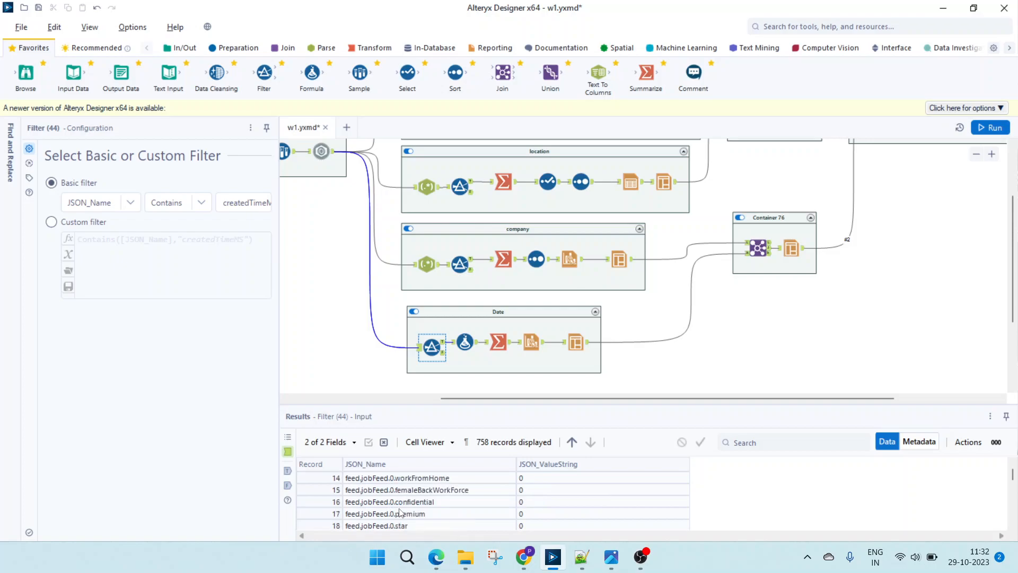
pyautogui.click(397, 503)
pyautogui.click(411, 514)
pyautogui.click(415, 493)
pyautogui.click(423, 502)
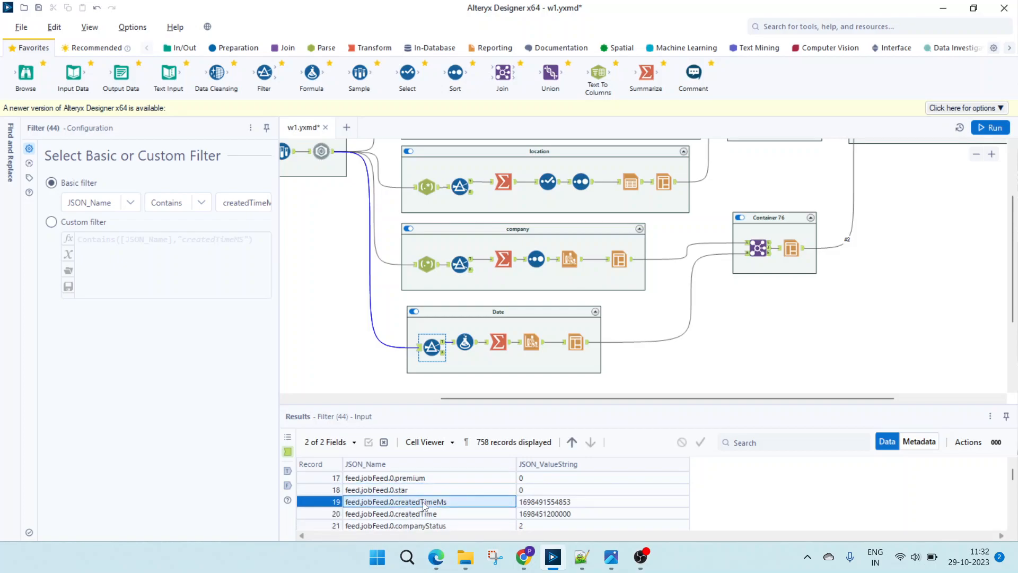
pyautogui.click(538, 505)
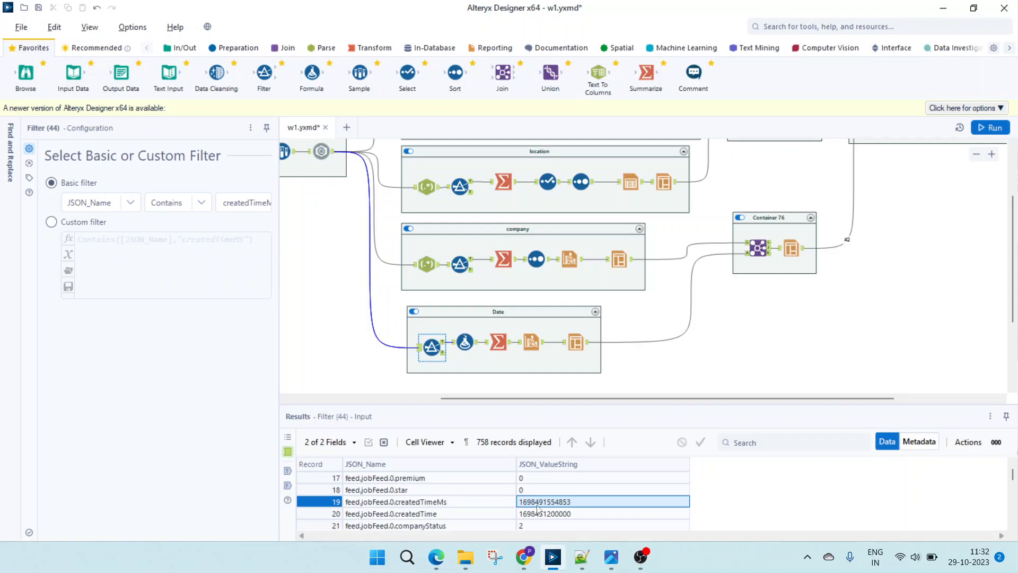
# - Examine the DateTimeAdd expression for the date column in the Date container's Formula tool, including its start date, divisor and time unit
pyautogui.click(465, 343)
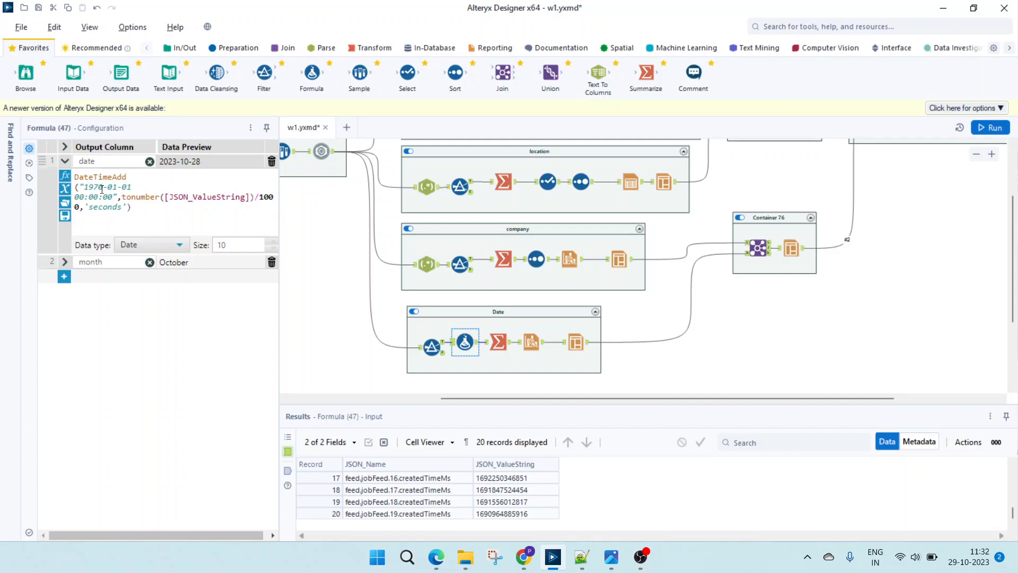
pyautogui.moveTo(141, 186); pyautogui.dragTo(86, 186)
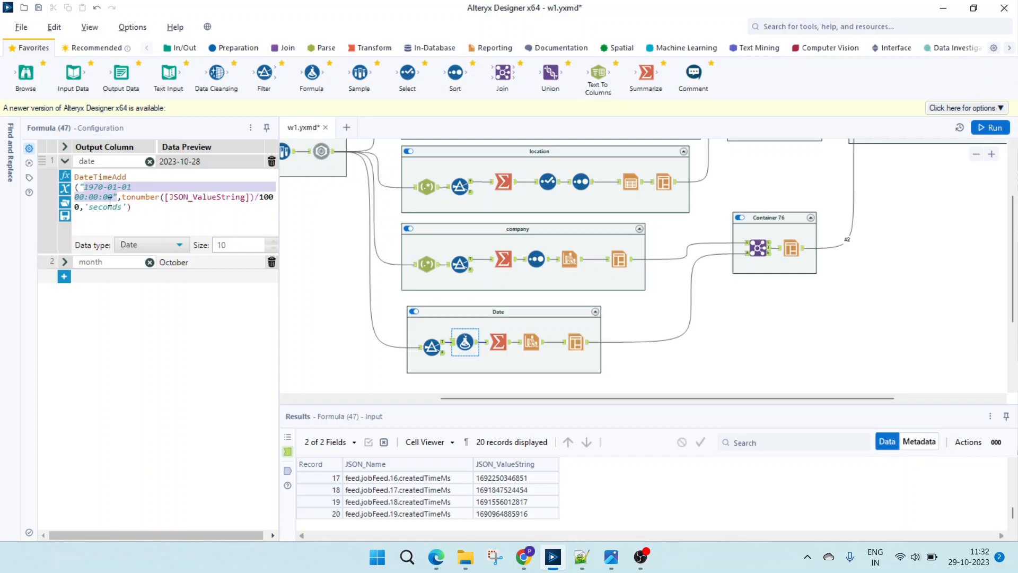
pyautogui.click(151, 204)
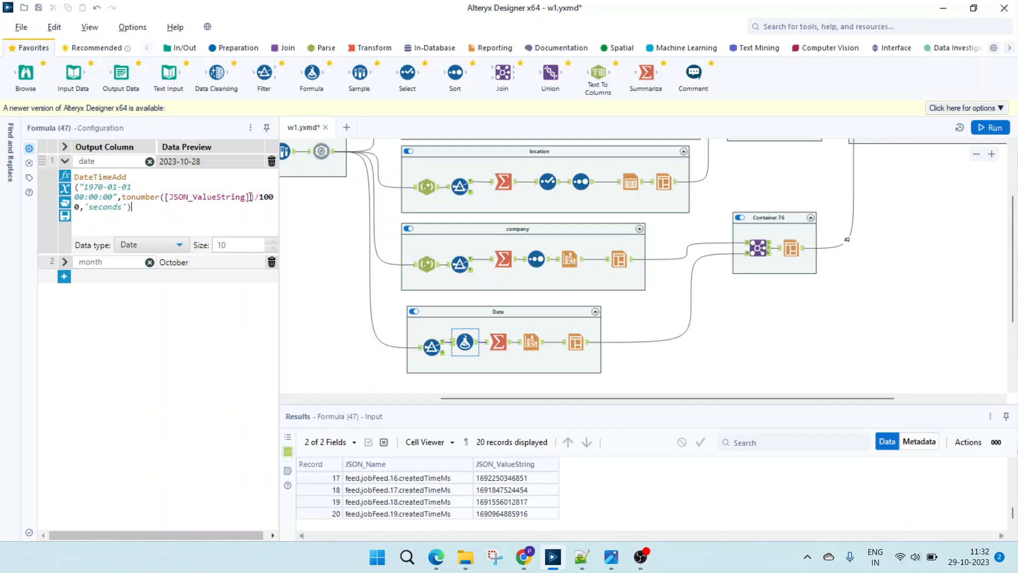
pyautogui.moveTo(257, 199); pyautogui.dragTo(167, 197)
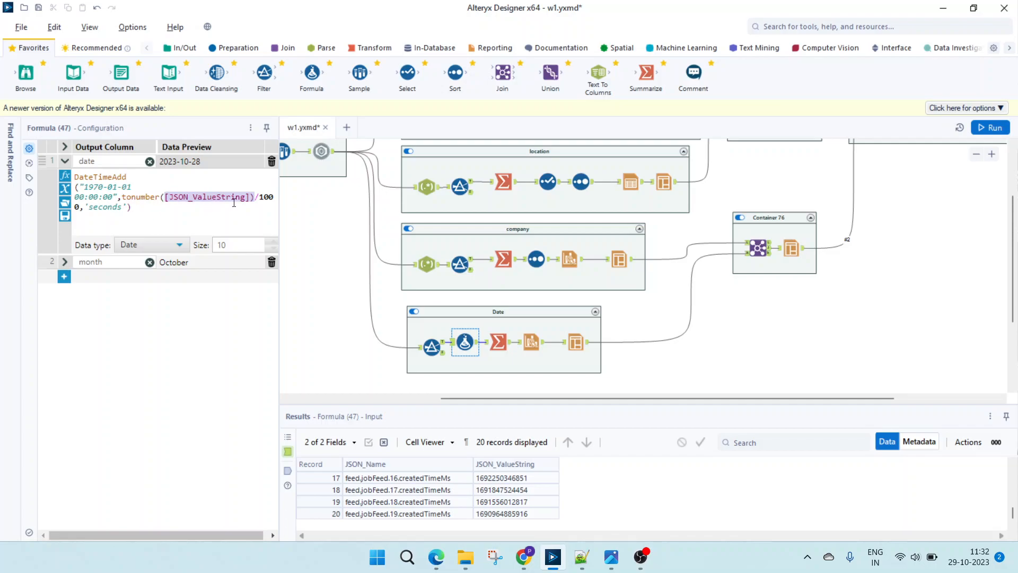
pyautogui.moveTo(274, 197); pyautogui.dragTo(119, 196)
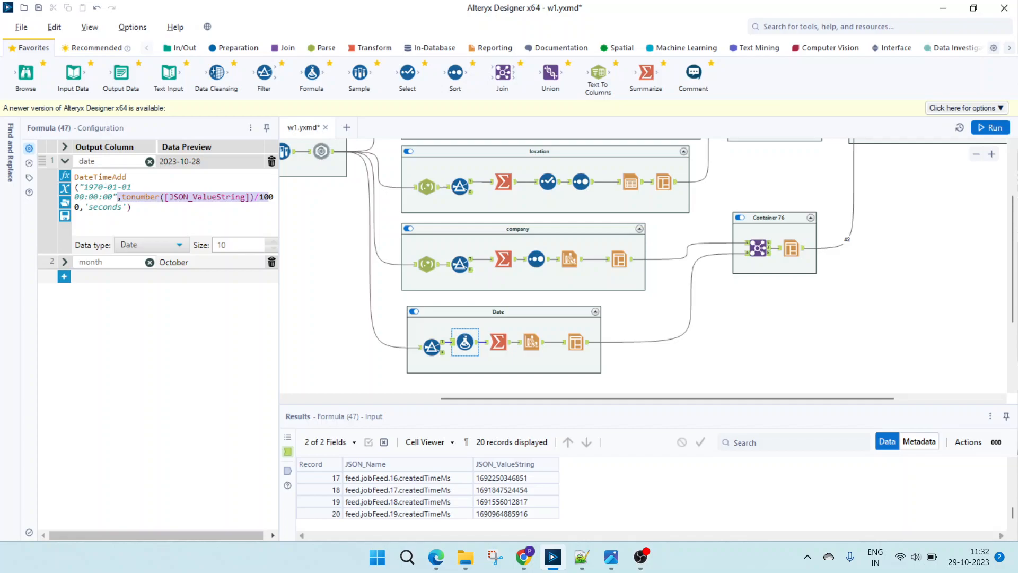
pyautogui.moveTo(259, 198); pyautogui.dragTo(269, 198)
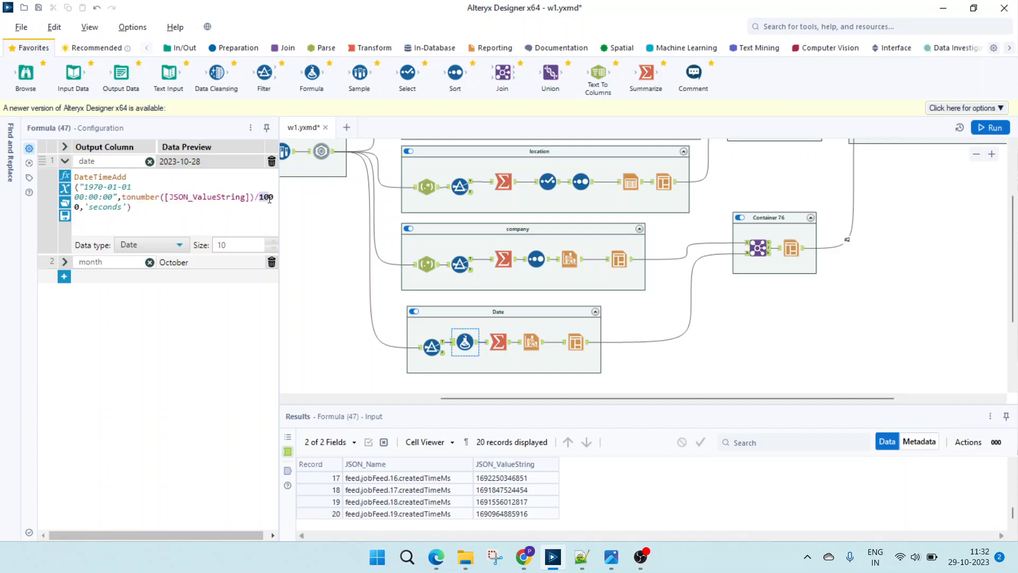
pyautogui.click(85, 208)
pyautogui.moveTo(121, 207); pyautogui.dragTo(89, 205)
# - Review the Formula tool's output from the first record and expand the month expression to compare it with the date and month columns
pyautogui.click(288, 470)
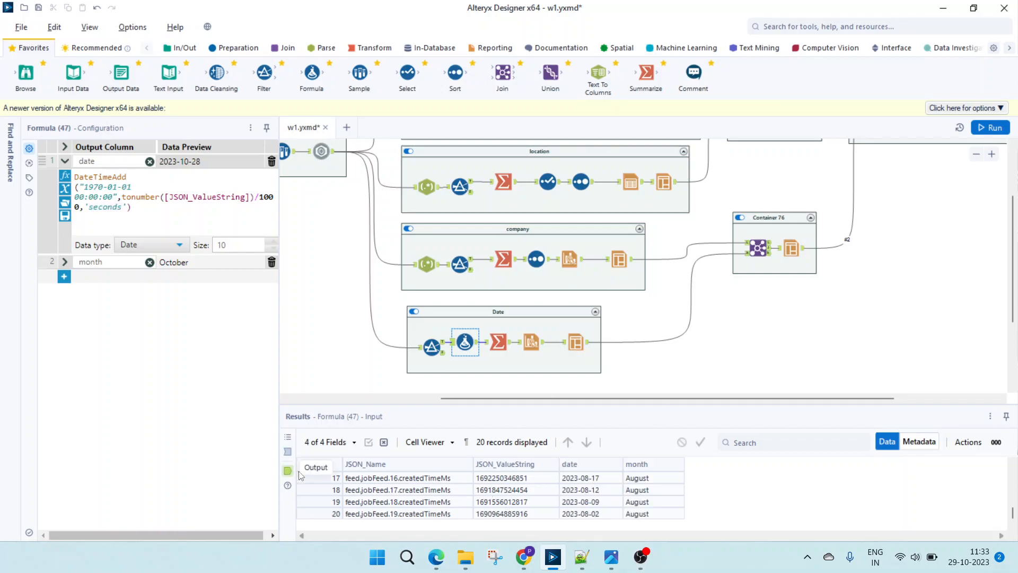
pyautogui.click(385, 501)
pyautogui.scroll(5, 385, 501)
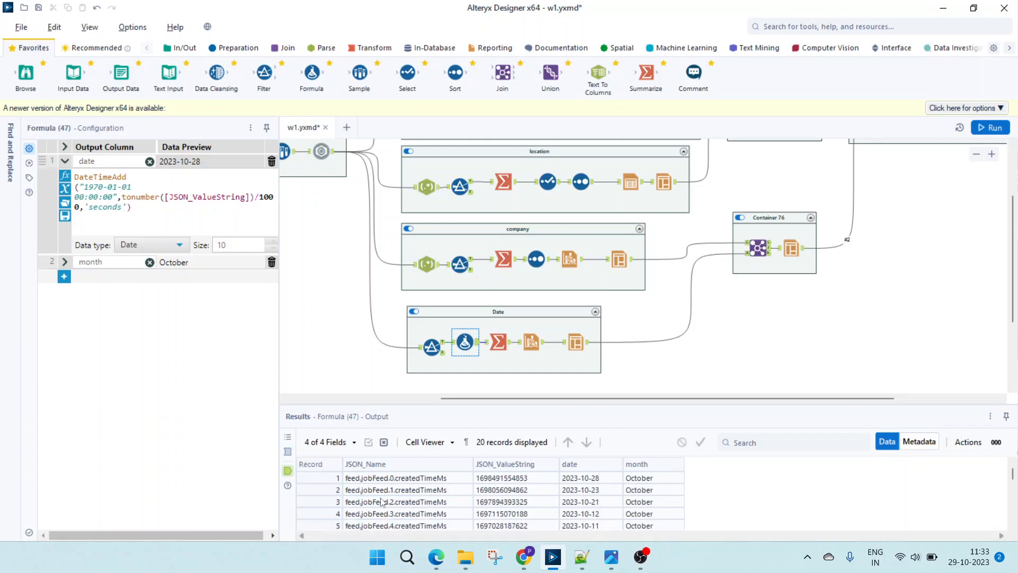
pyautogui.click(65, 262)
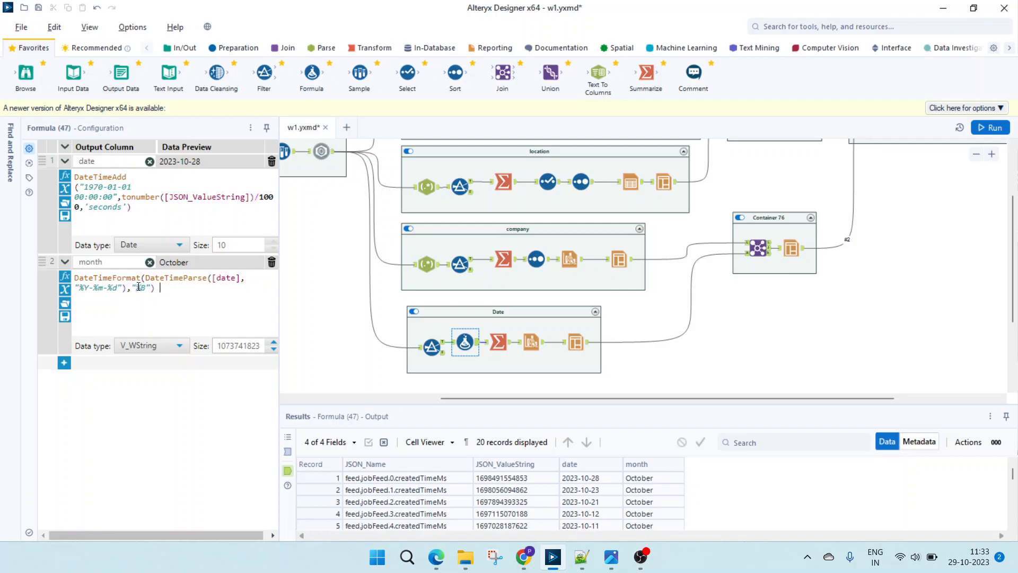
pyautogui.click(586, 489)
pyautogui.click(496, 479)
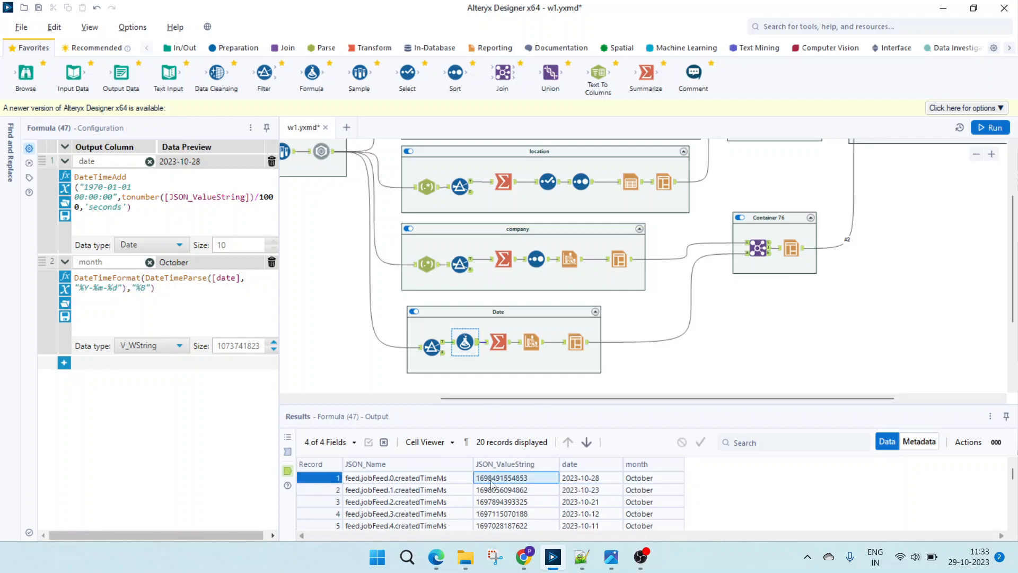
pyautogui.click(591, 480)
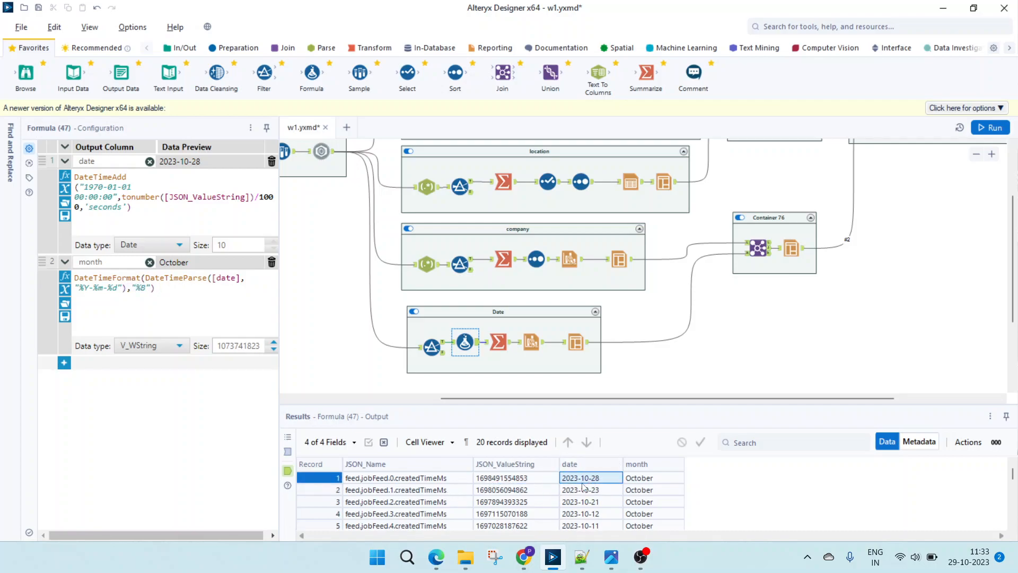
pyautogui.click(593, 492)
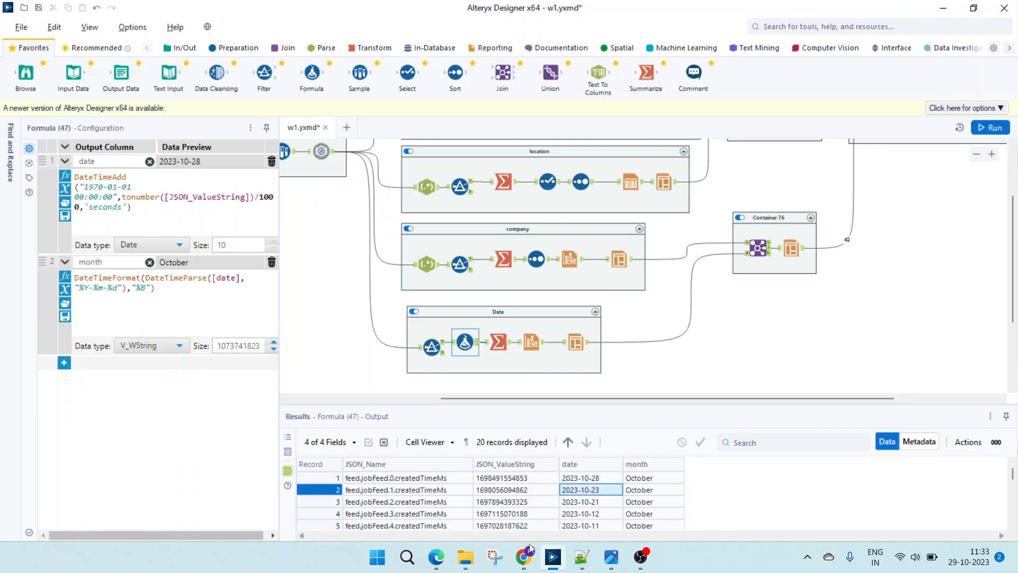
# - Switch to Chrome to check the posting dates of the hirist listings, and return to Alteryx to compare them with the date column
pyautogui.click(524, 556)
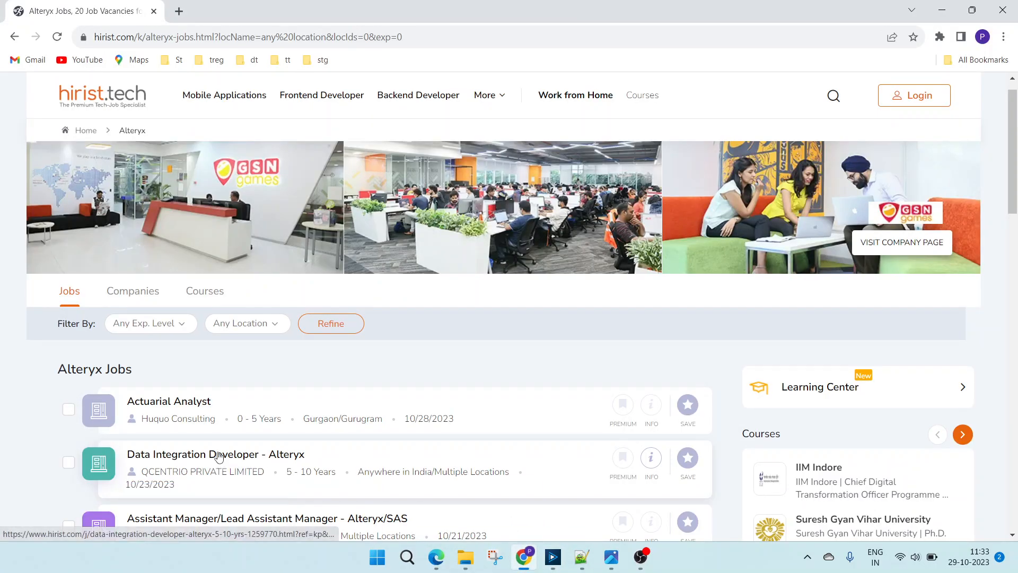
pyautogui.scroll(-1, 220, 460)
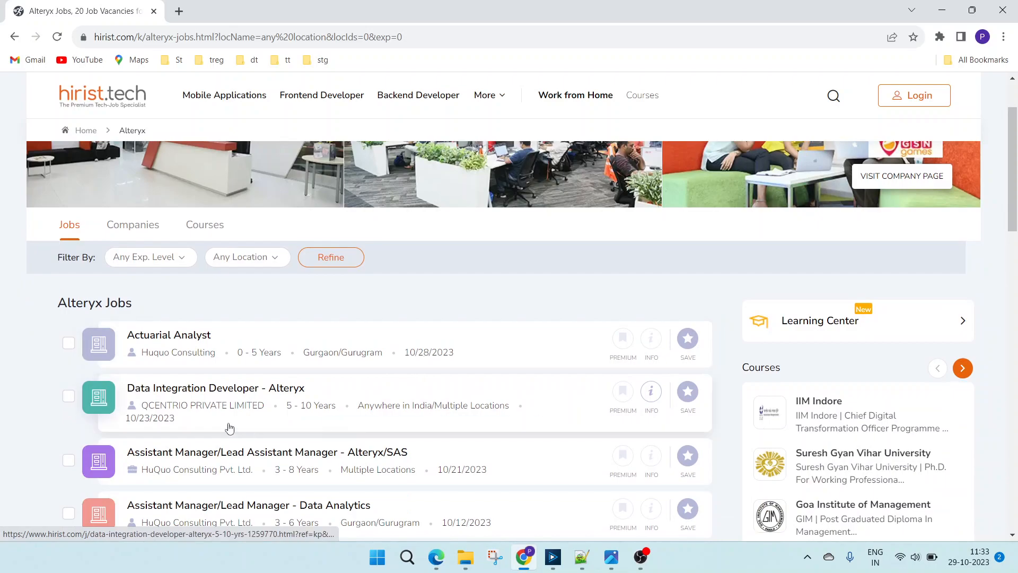
pyautogui.scroll(-1, 286, 409)
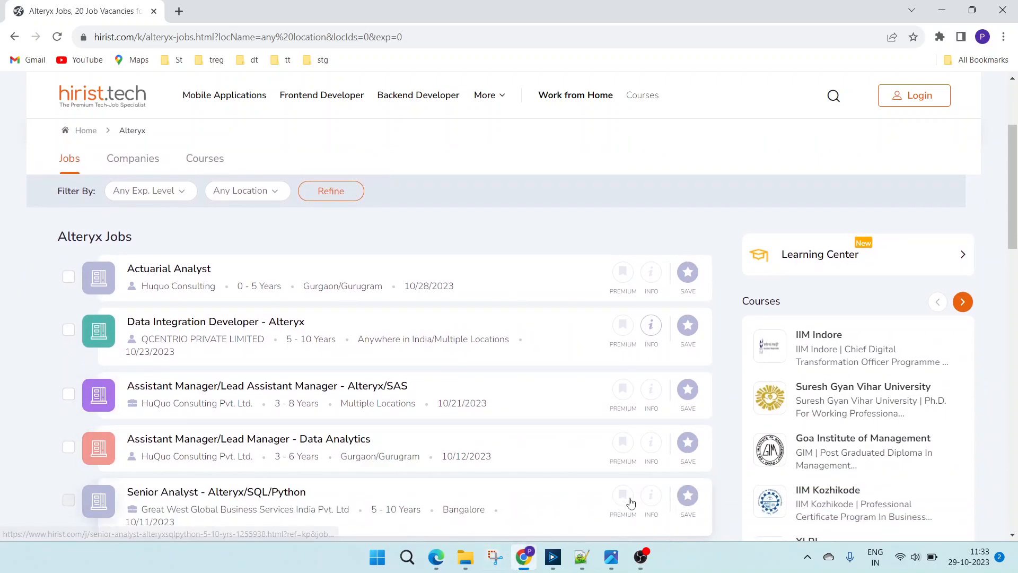
pyautogui.click(556, 555)
pyautogui.click(594, 504)
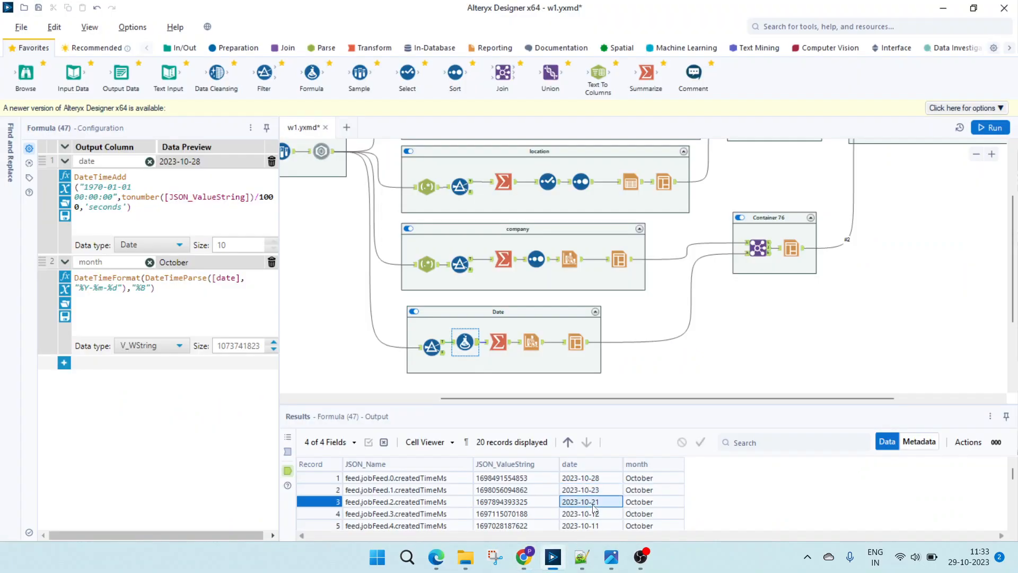
# - Inspect the Layout tools ending the company and Date containers, and the Join and Layout tools in Container 76
pyautogui.scroll(3, 572, 317)
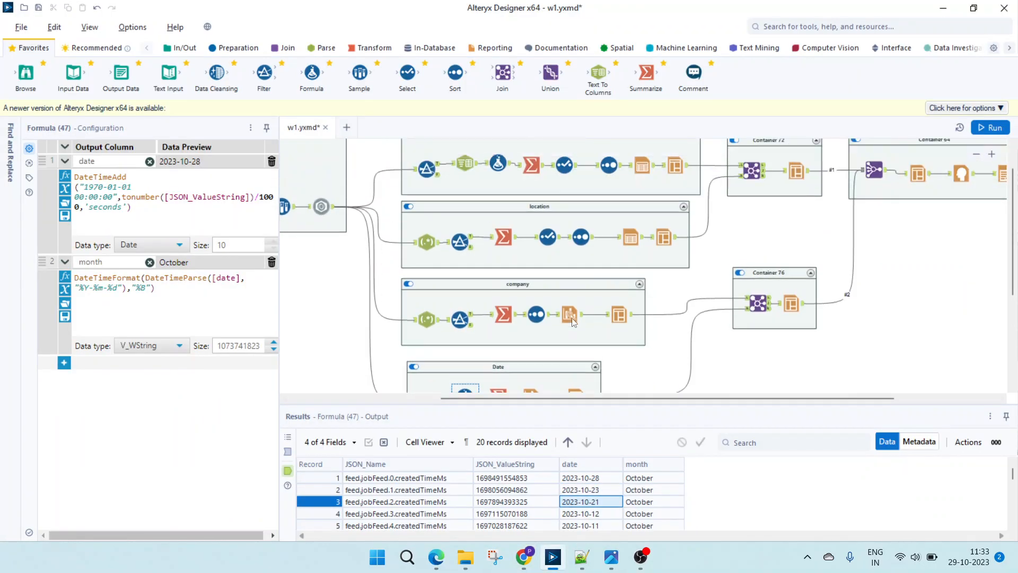
pyautogui.scroll(-2, 597, 340)
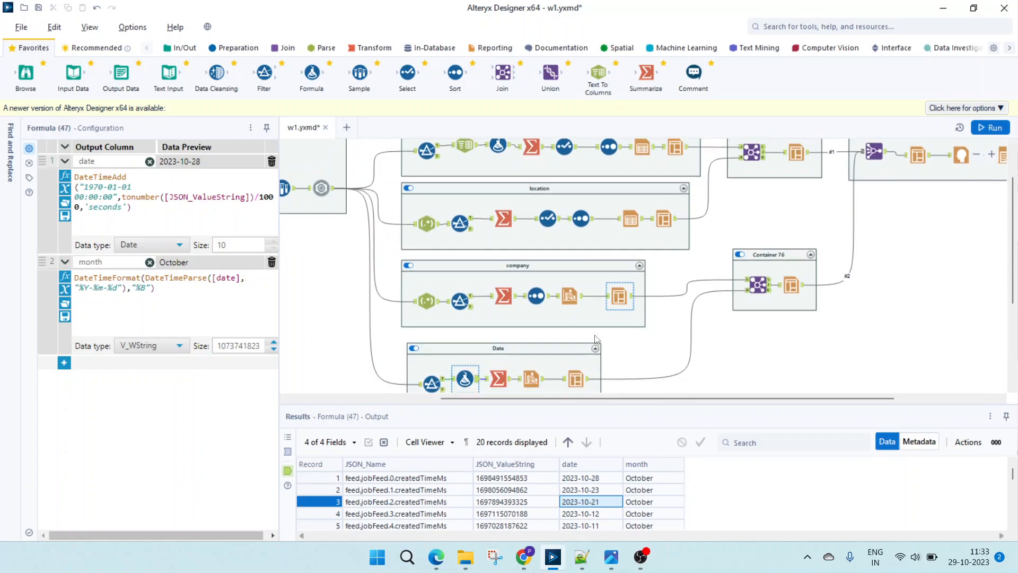
pyautogui.click(619, 296)
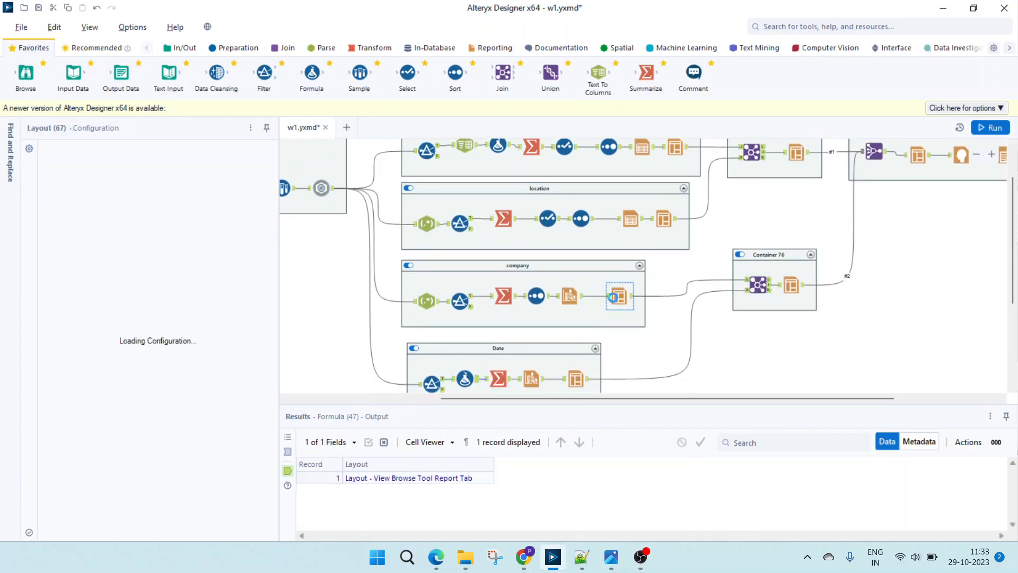
pyautogui.keyDown('ctrl'); pyautogui.click(576, 378); pyautogui.keyUp('ctrl')
pyautogui.click(582, 379)
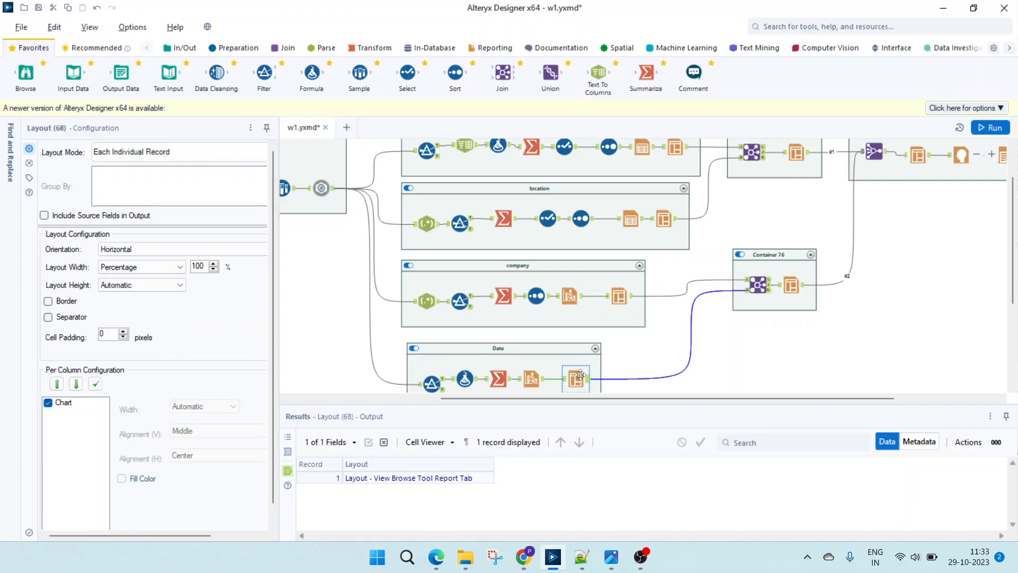
pyautogui.click(755, 287)
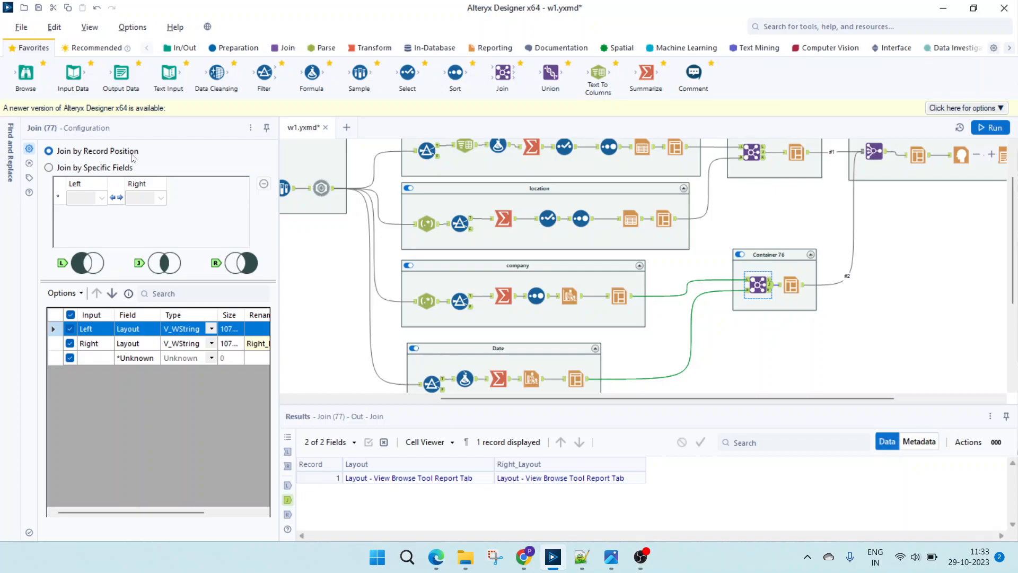
pyautogui.click(791, 285)
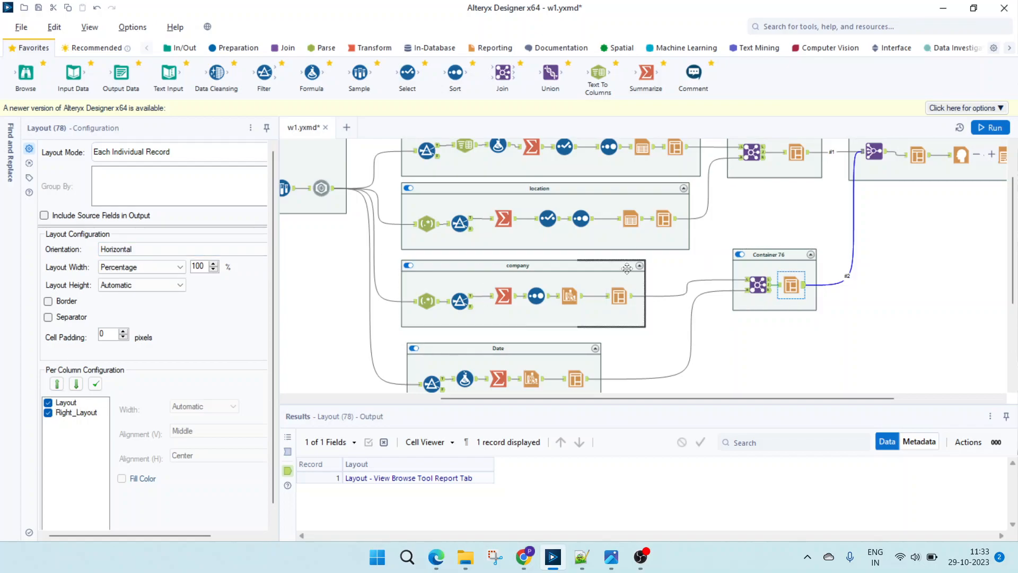
# - Inspect the Join Multiple tool in Container 64 for its join method and the two Layout fields it combines
pyautogui.moveTo(644, 399); pyautogui.dragTo(748, 398)
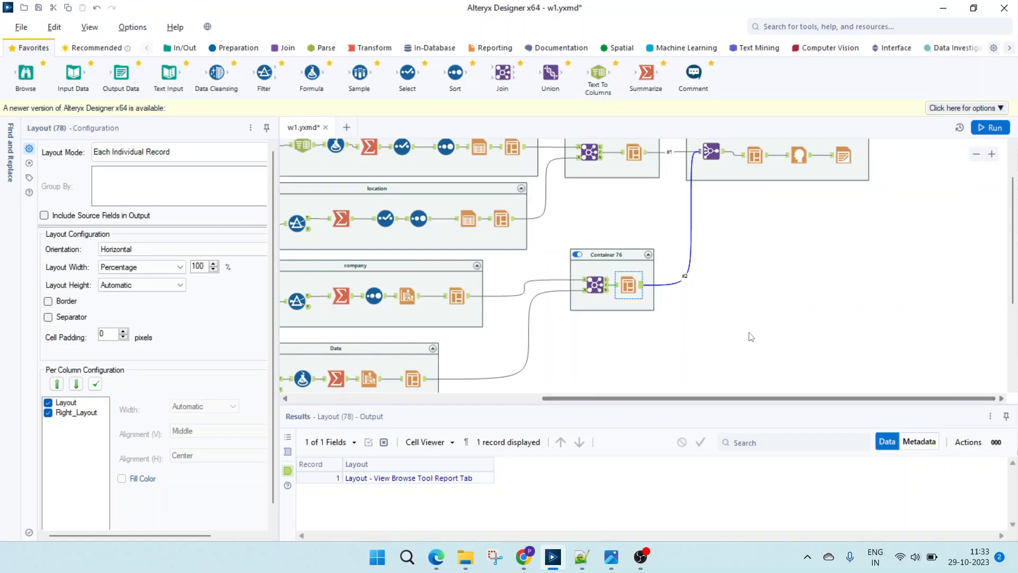
pyautogui.scroll(2, 750, 336)
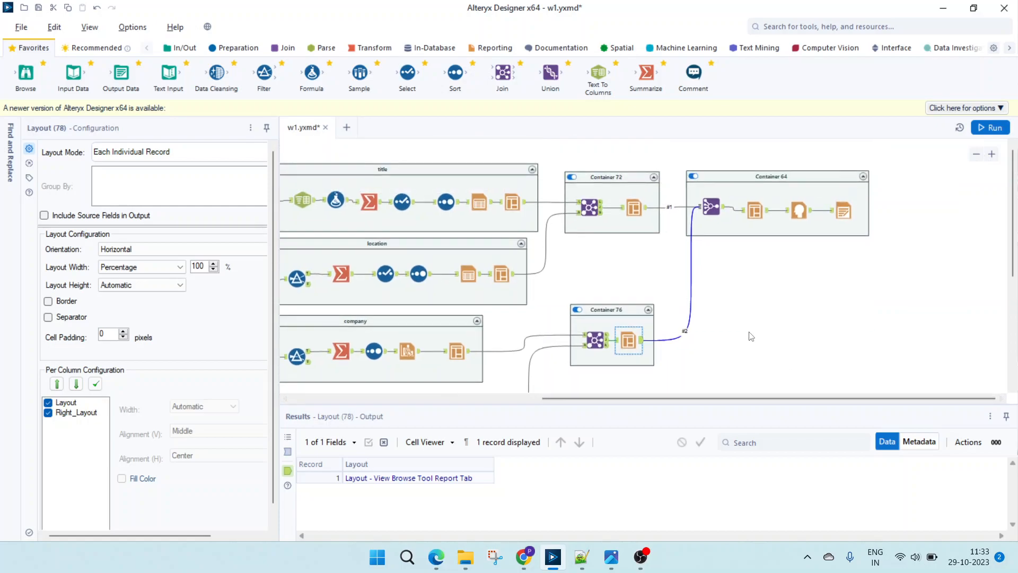
pyautogui.click(708, 202)
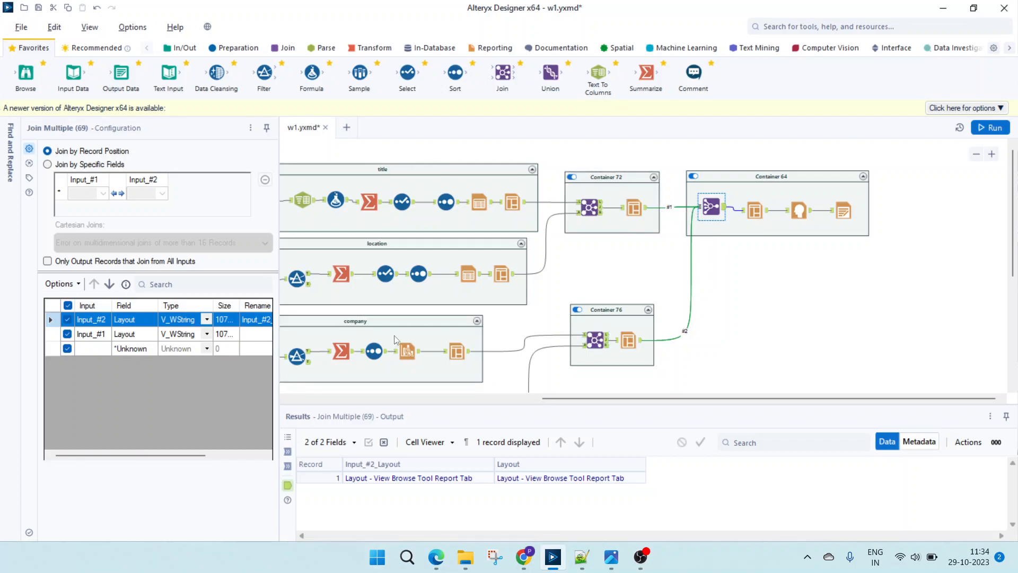
# - Examine the orientation options and the border and separator settings of the Layout tool in Container 64
pyautogui.click(745, 211)
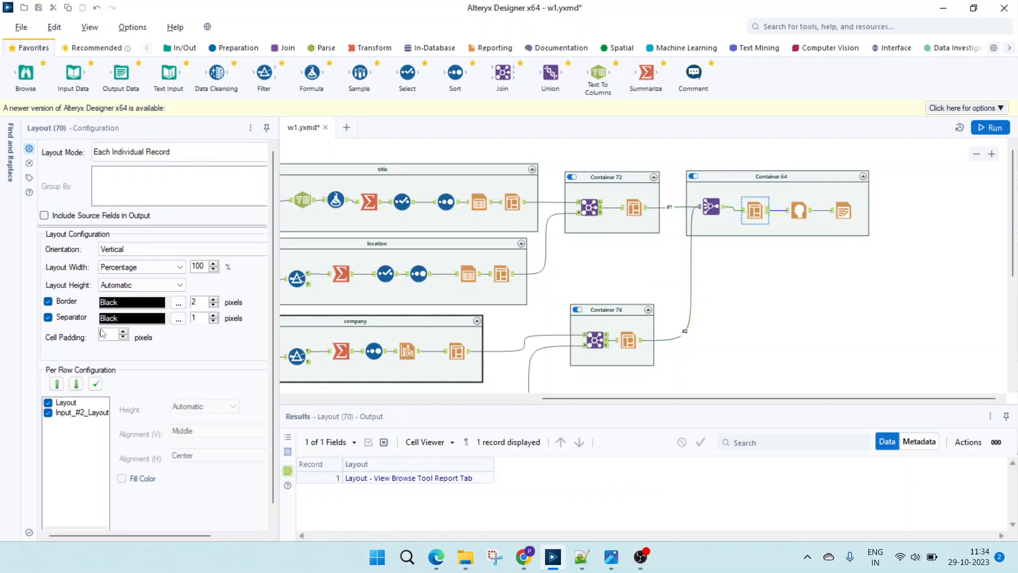
pyautogui.click(129, 253)
pyautogui.click(129, 253)
pyautogui.click(129, 253)
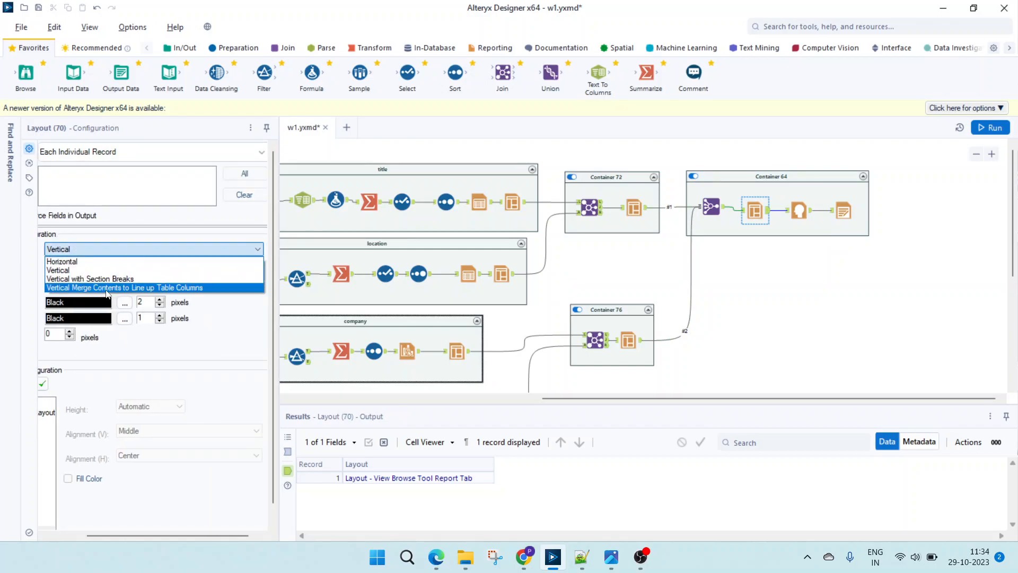
pyautogui.click(111, 250)
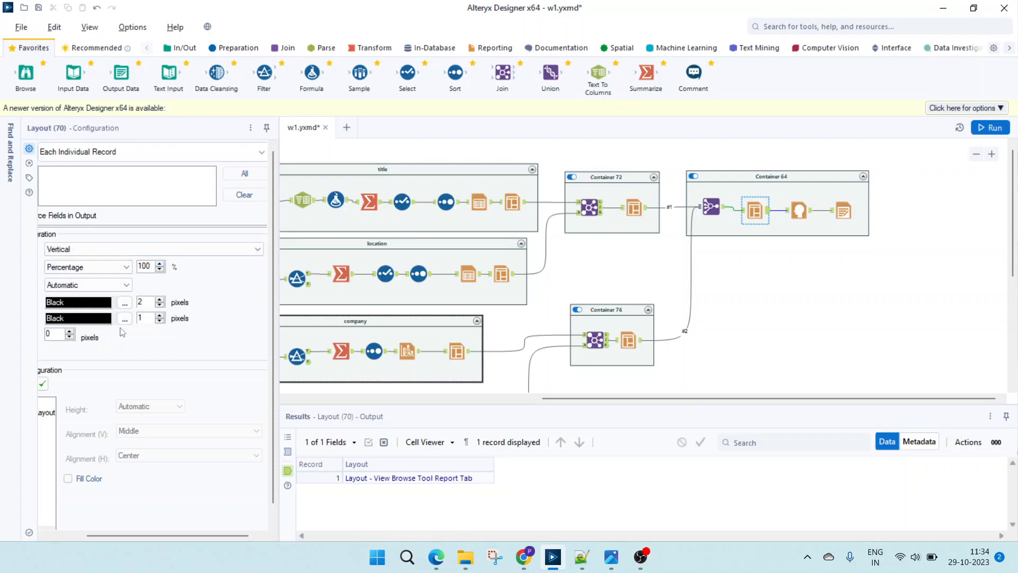
pyautogui.click(51, 539)
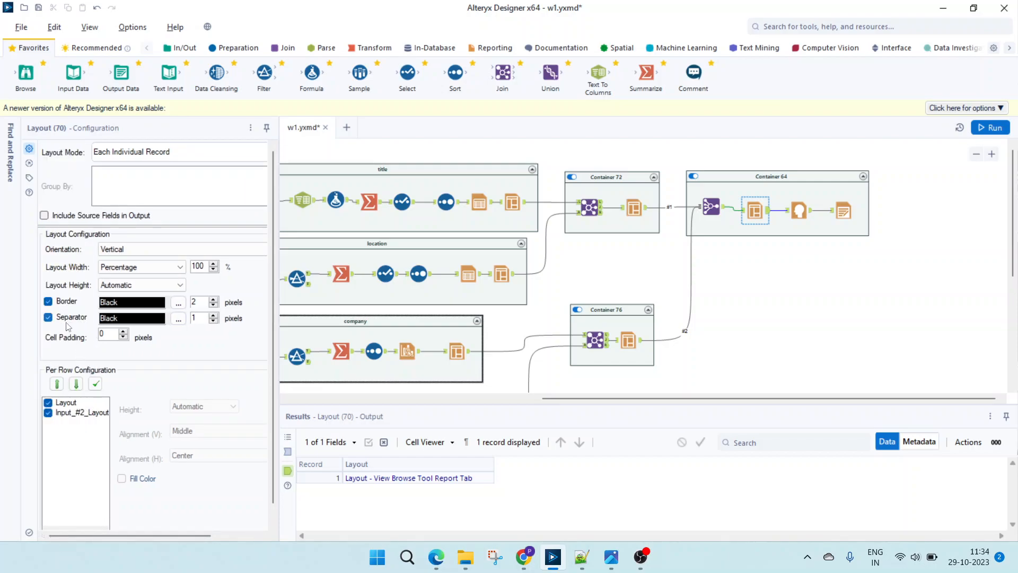
# - Review the Per Row Configuration of Container 64's Layout tool for both the Layout and Input_#2_Layout rows
pyautogui.click(62, 412)
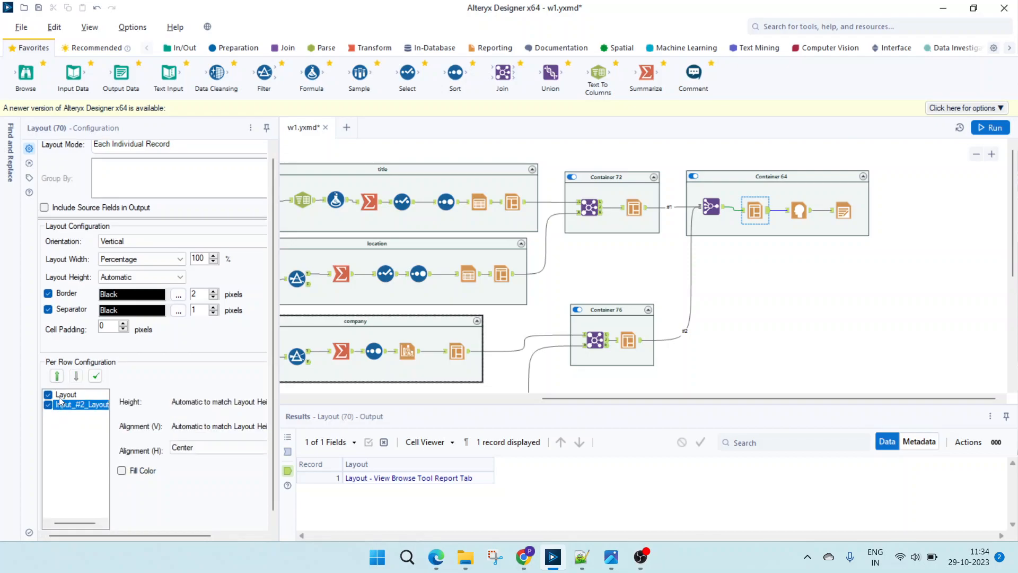
pyautogui.click(60, 397)
pyautogui.click(70, 406)
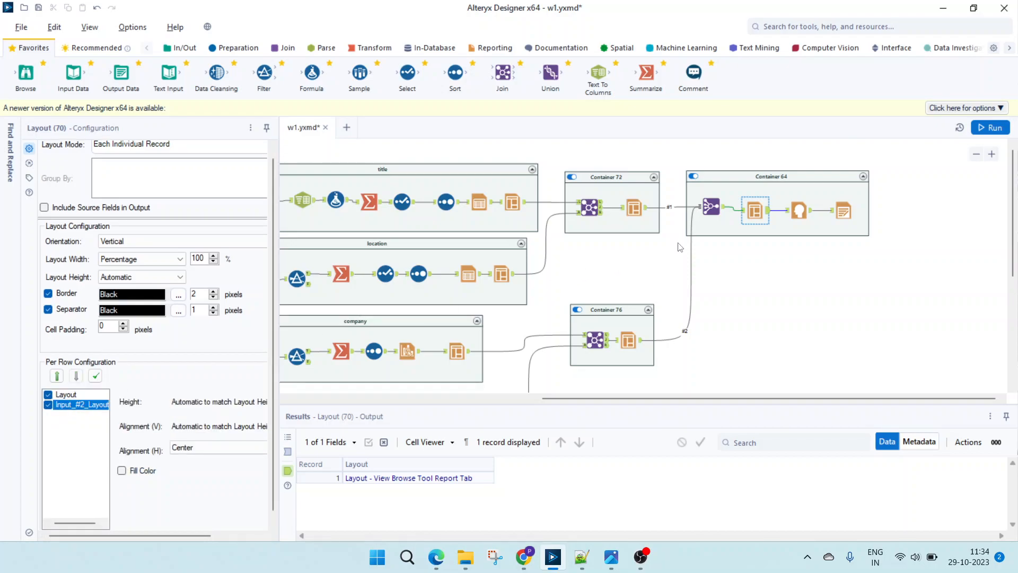
# - Inspect the report title in the Report Header tool and the output file, header and page settings in the Render tool
pyautogui.click(799, 211)
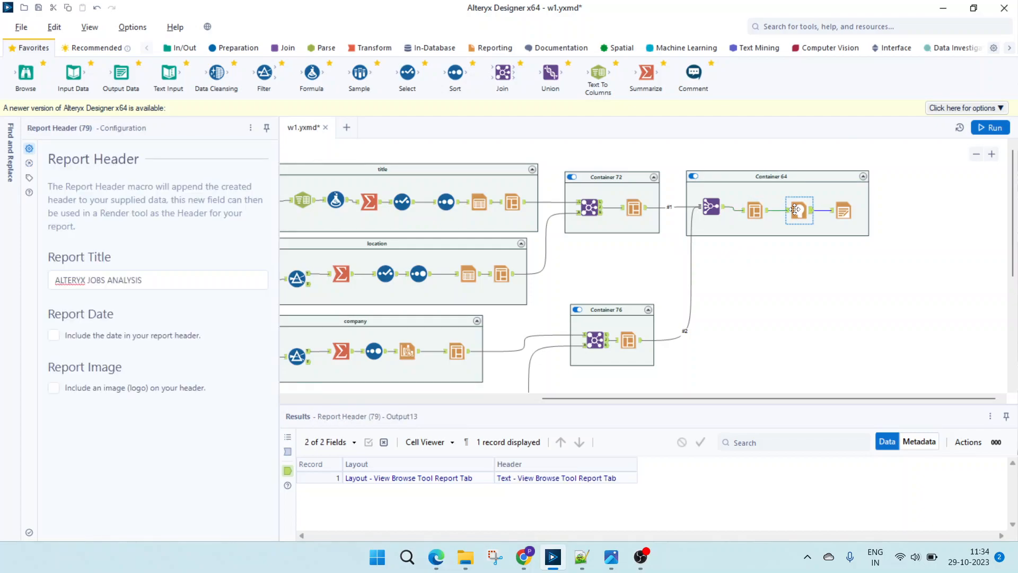
pyautogui.moveTo(148, 282); pyautogui.dragTo(3, 287)
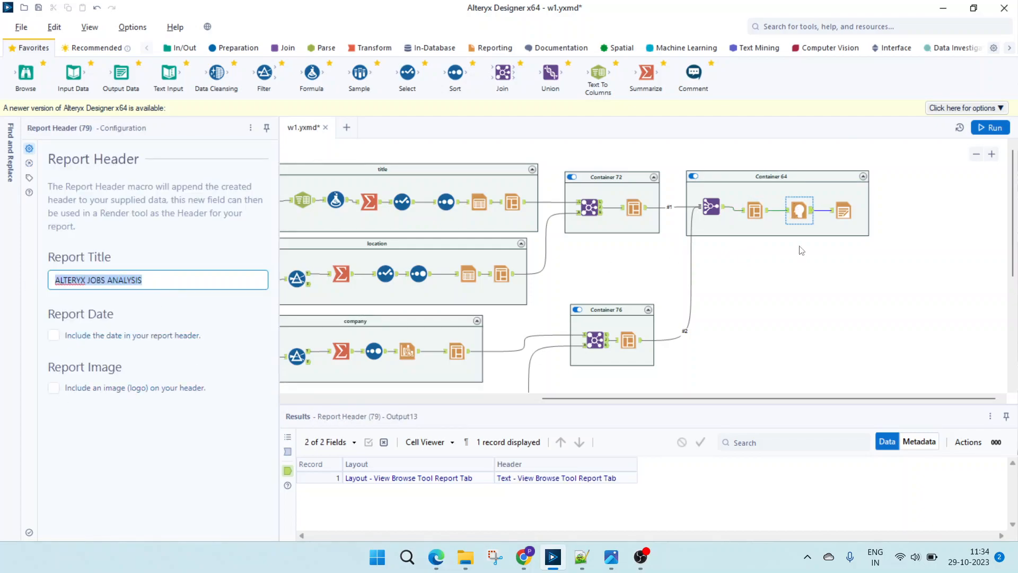
pyautogui.click(854, 212)
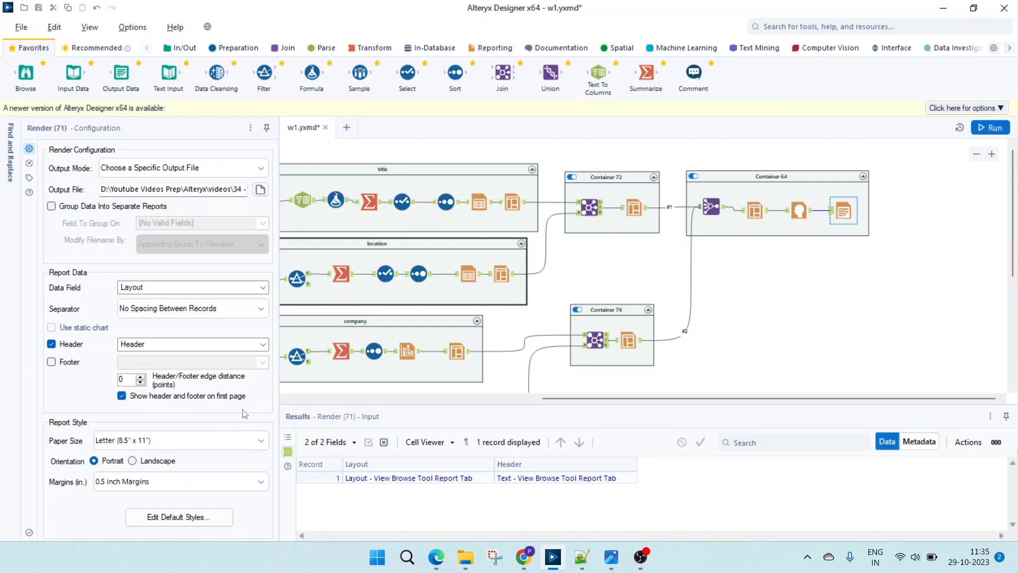
# - Switch to Edge and examine the company and month bar charts in the rendered out.pdf report
pyautogui.click(436, 557)
pyautogui.scroll(-3, 448, 396)
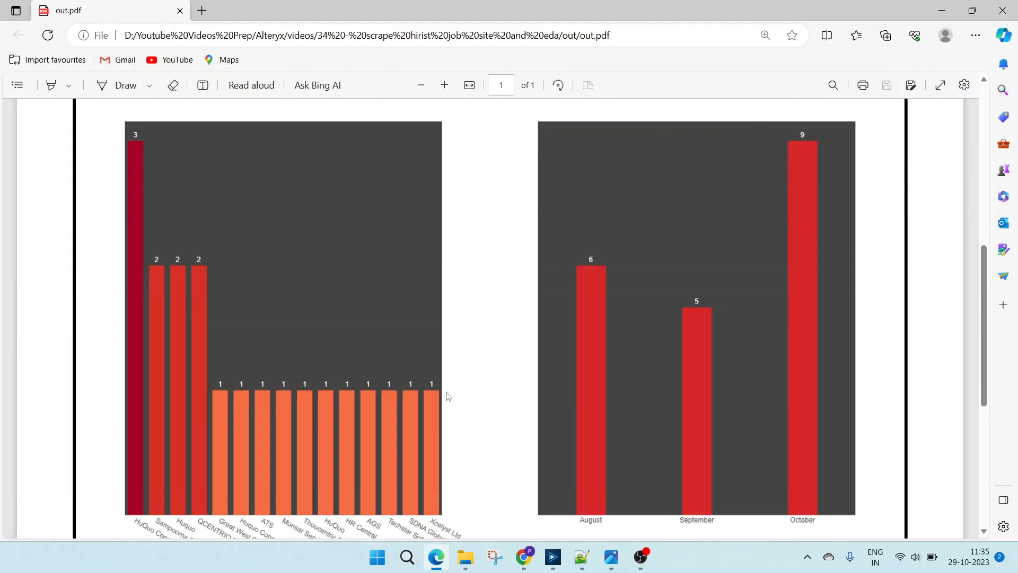
pyautogui.scroll(1, 728, 325)
pyautogui.scroll(1, 784, 349)
pyautogui.scroll(-1, 776, 361)
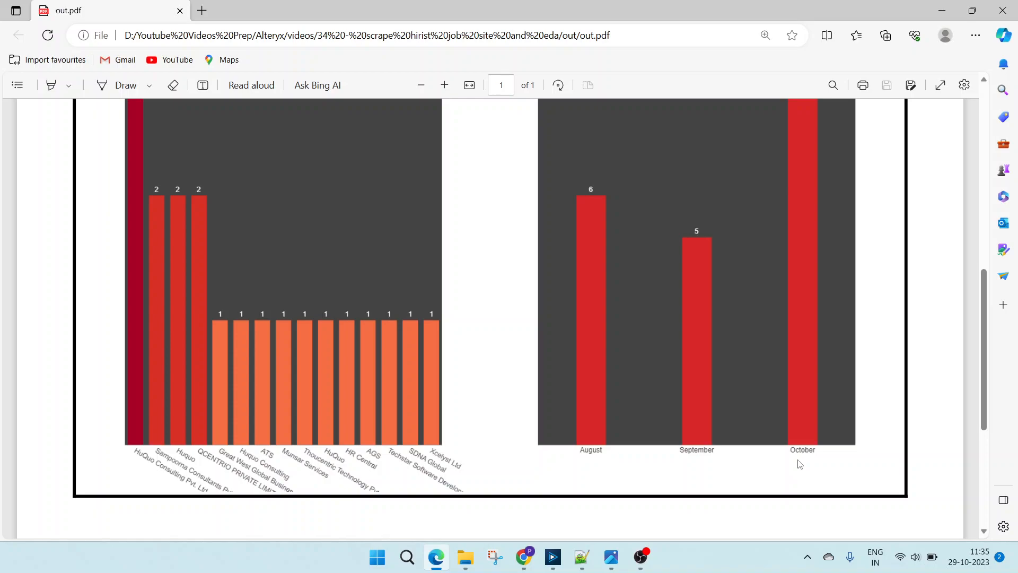
pyautogui.scroll(1, 800, 462)
pyautogui.scroll(-2, 800, 460)
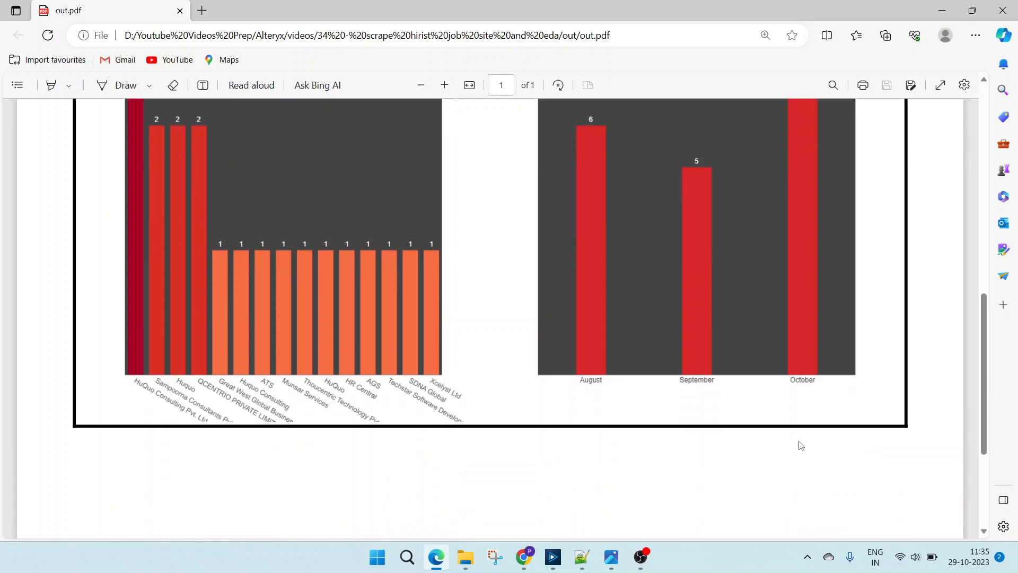
# - Review the experience and city tables in out.pdf, and zoom out to see them together with the charts
pyautogui.scroll(1, 800, 445)
pyautogui.scroll(1, 801, 445)
pyautogui.scroll(1, 801, 446)
pyautogui.scroll(5, 804, 352)
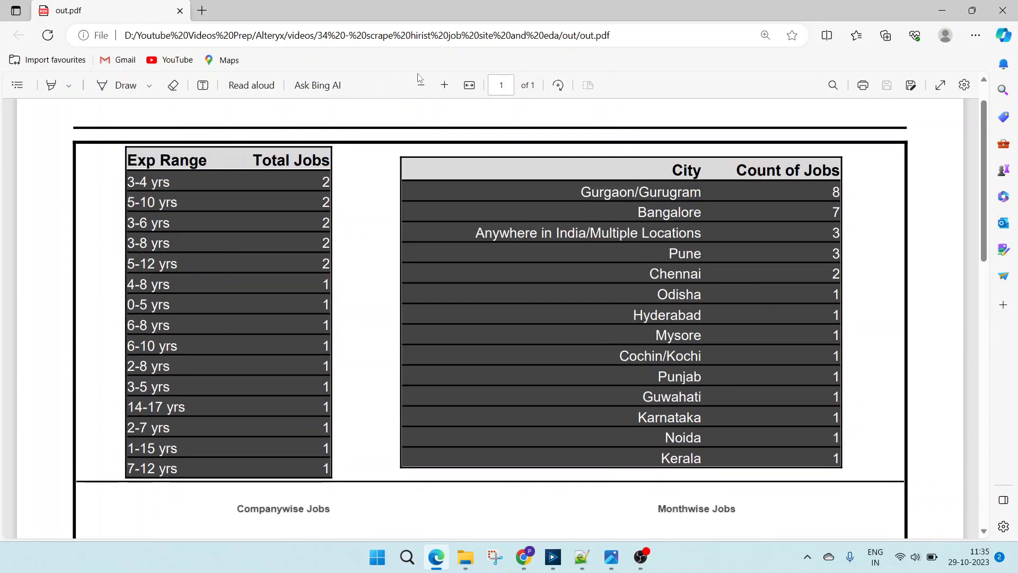
pyautogui.click(421, 85)
pyautogui.click(421, 85)
pyautogui.scroll(-1, 451, 249)
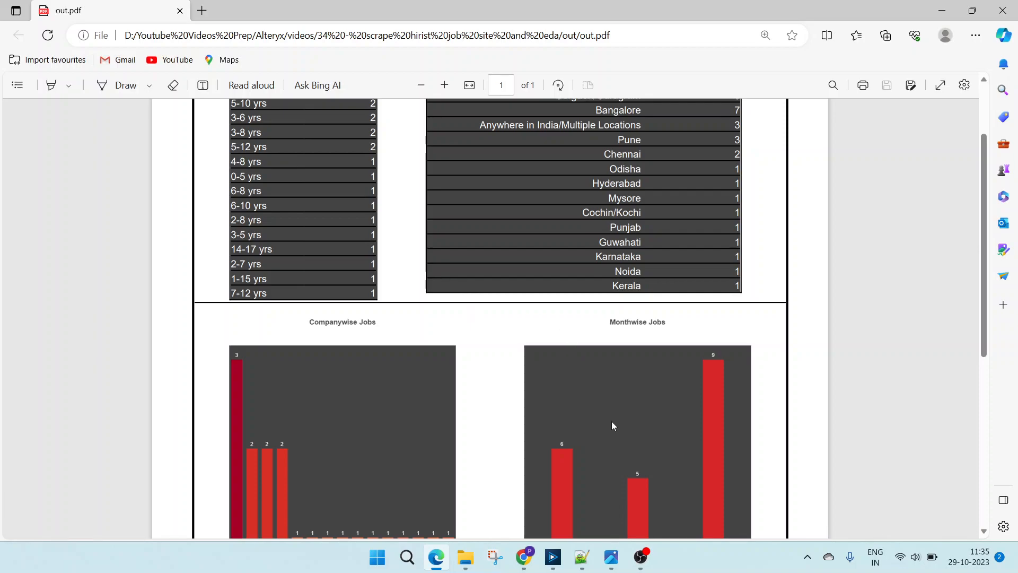
pyautogui.click(640, 555)
pyautogui.click(863, 474)
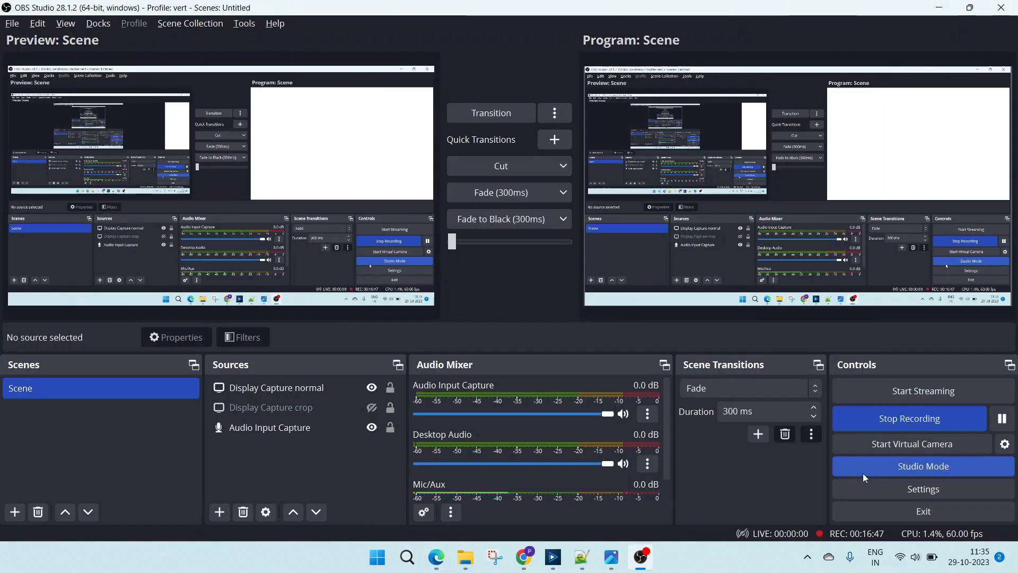